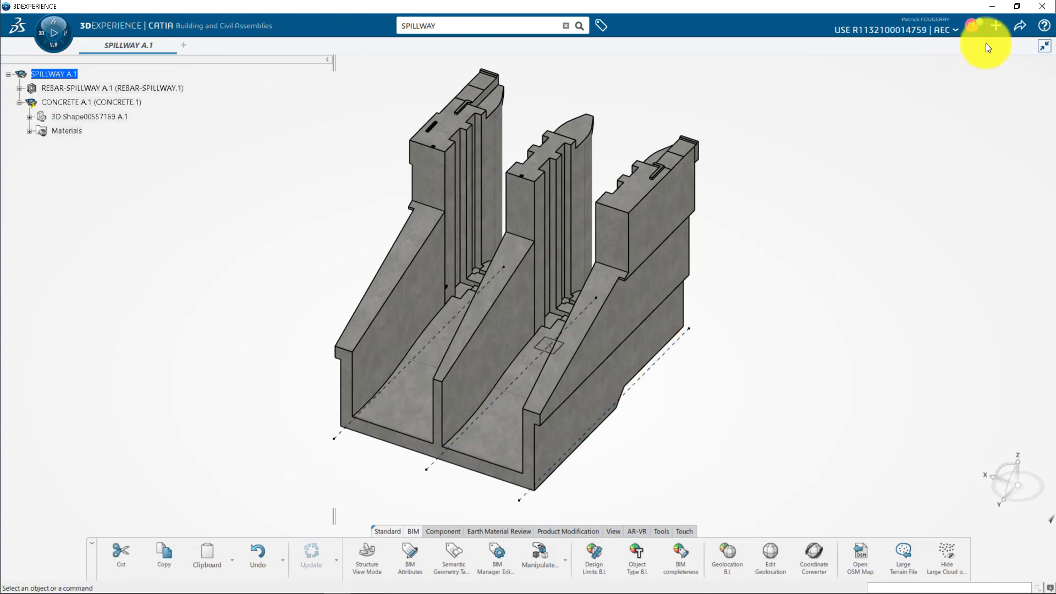
Start a new drawing and title it DrawingSpillway
left_click(995, 27)
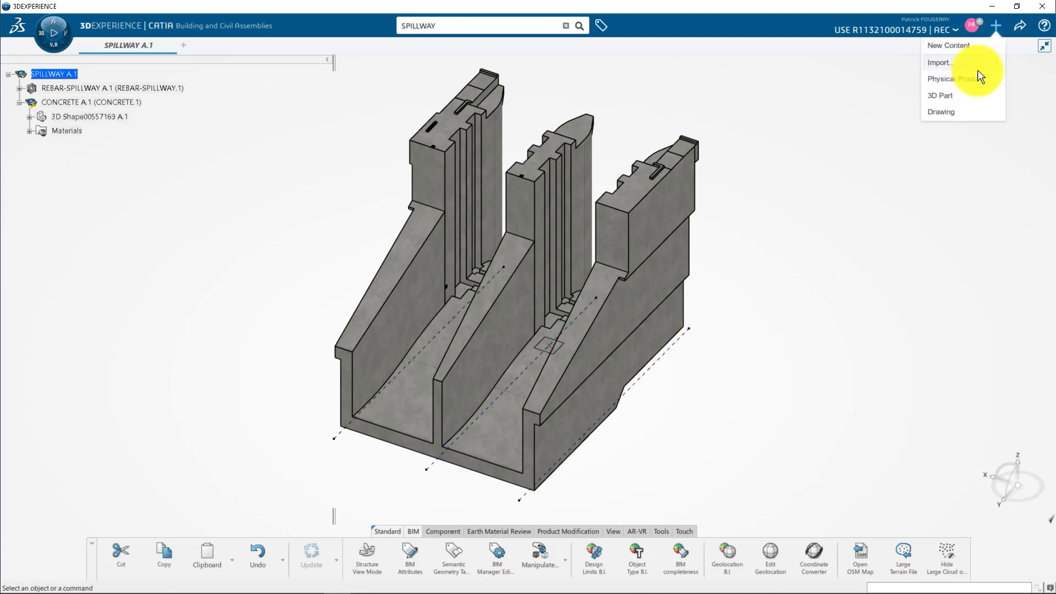
left_click(959, 112)
left_click(715, 211)
type("Spillway")
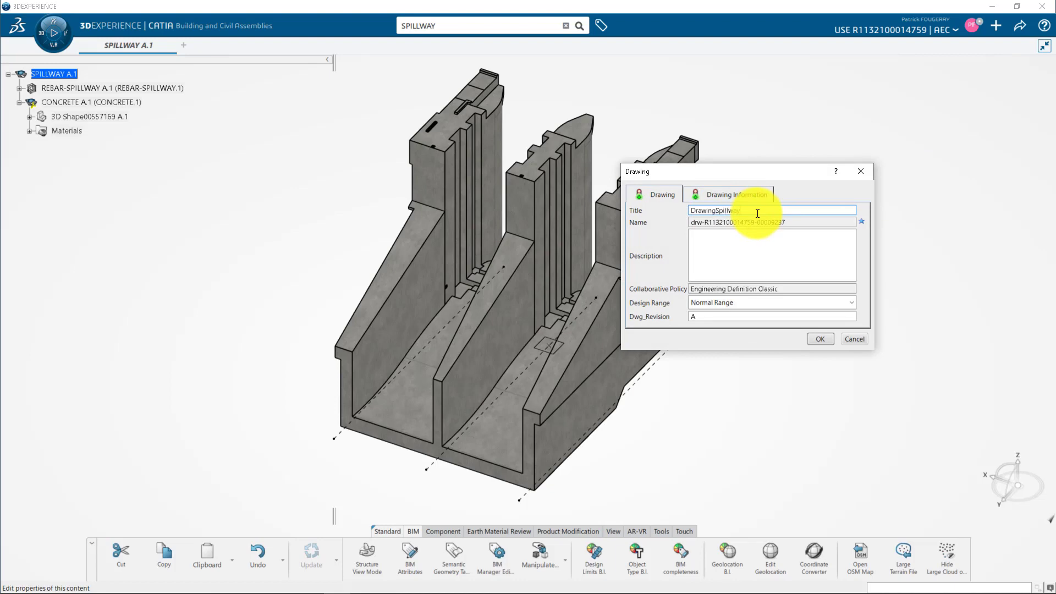
Choose the ISO standard, A0 ISO sheet size and an empty sheet with no views
left_click(742, 194)
left_click(847, 224)
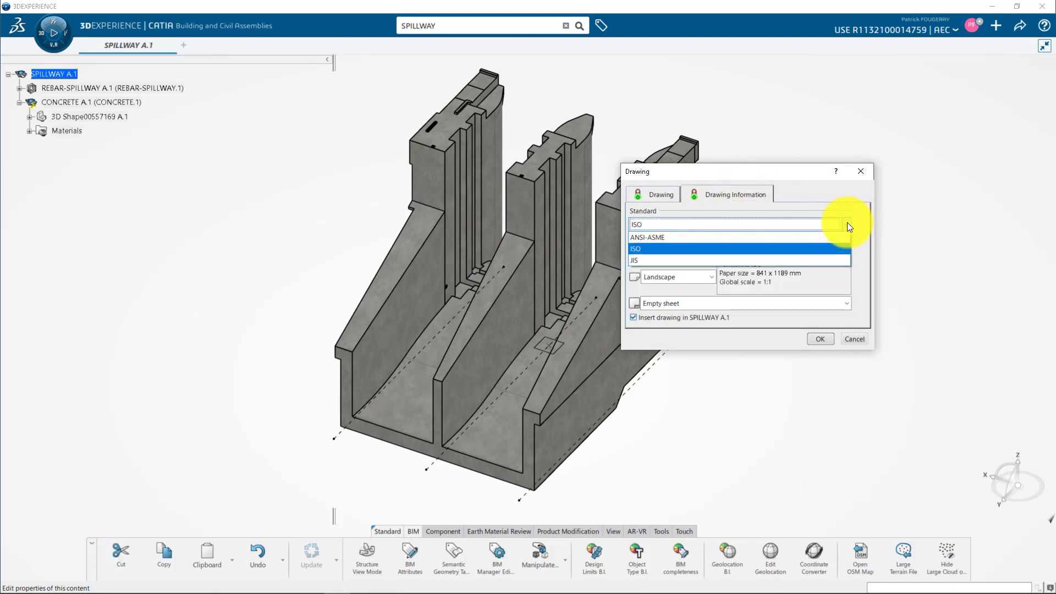
left_click(866, 223)
left_click(843, 252)
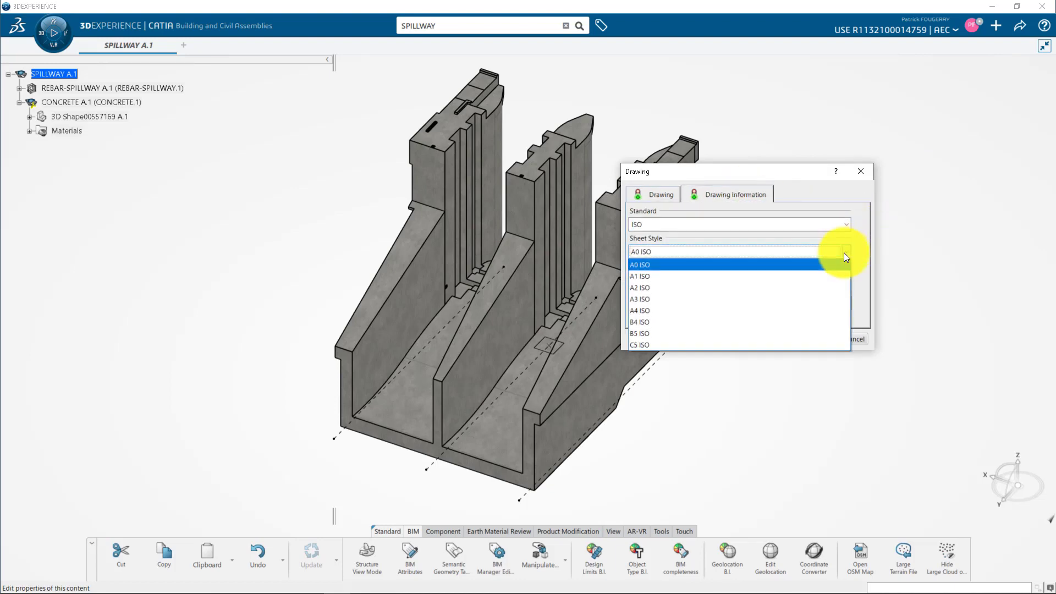
left_click(859, 244)
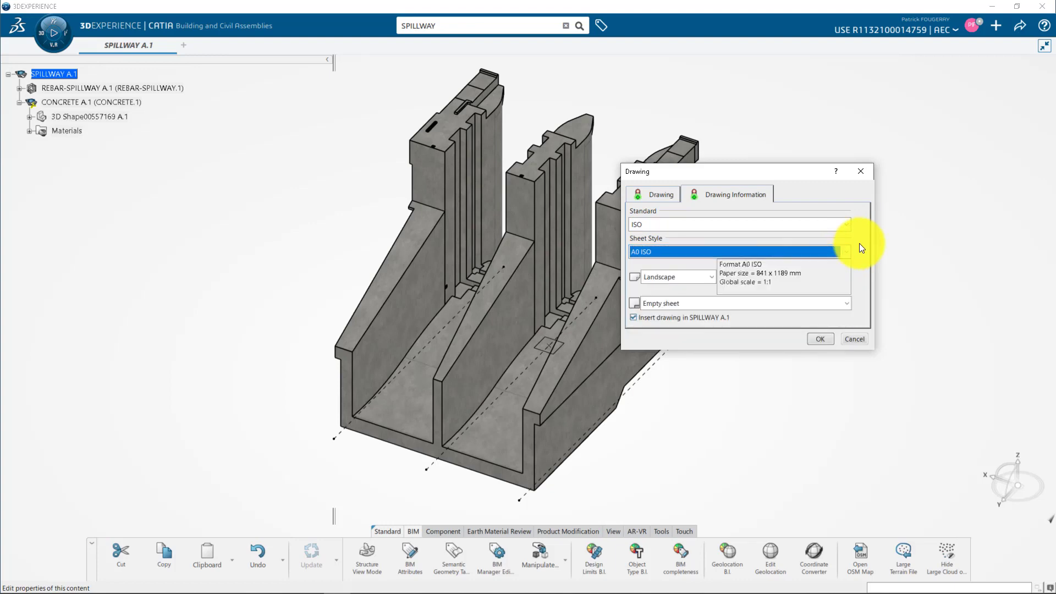
left_click(847, 303)
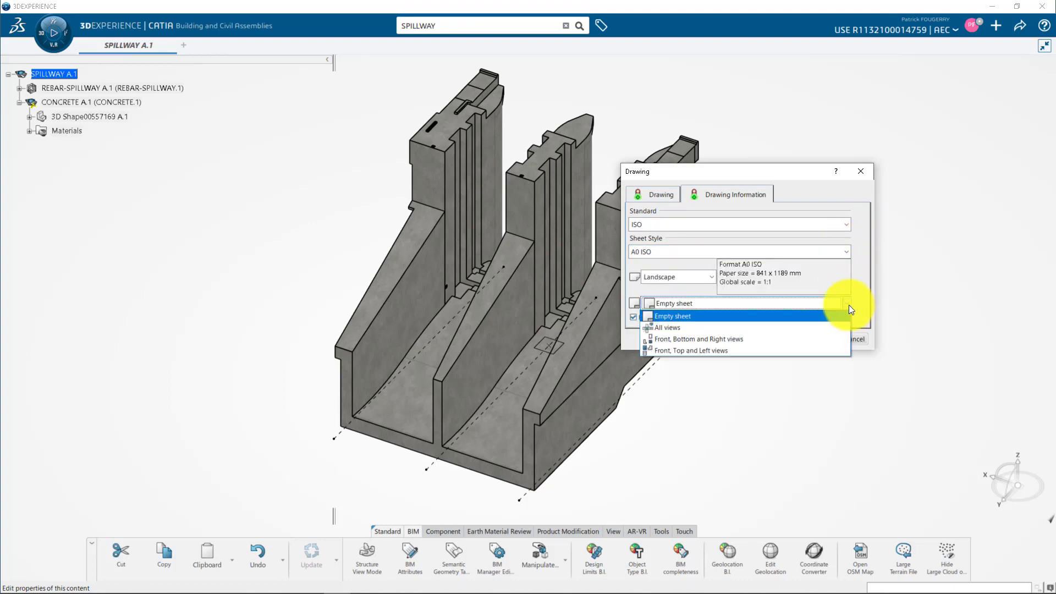
left_click(859, 295)
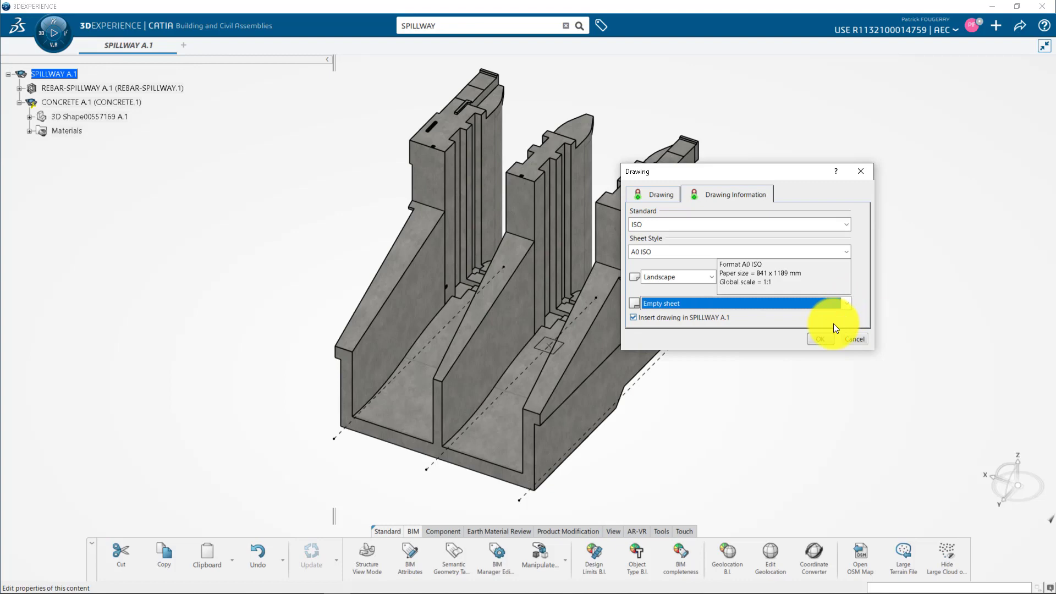
Create DrawingSpillway so its empty Sheet.1 opens in Multi-Discipline Drafting
left_click(823, 338)
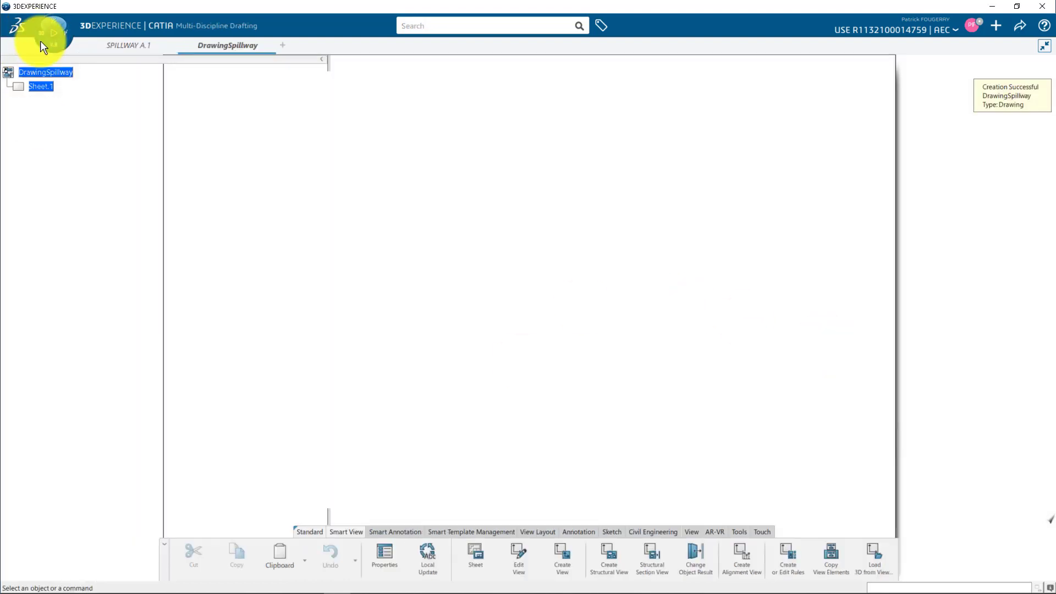
left_click(41, 40)
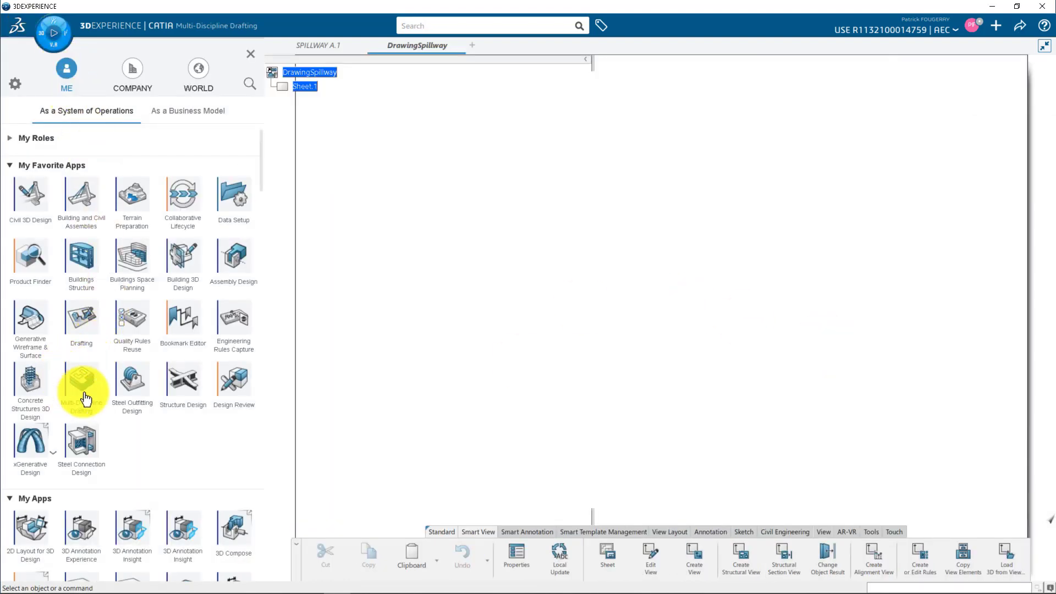
left_click(251, 55)
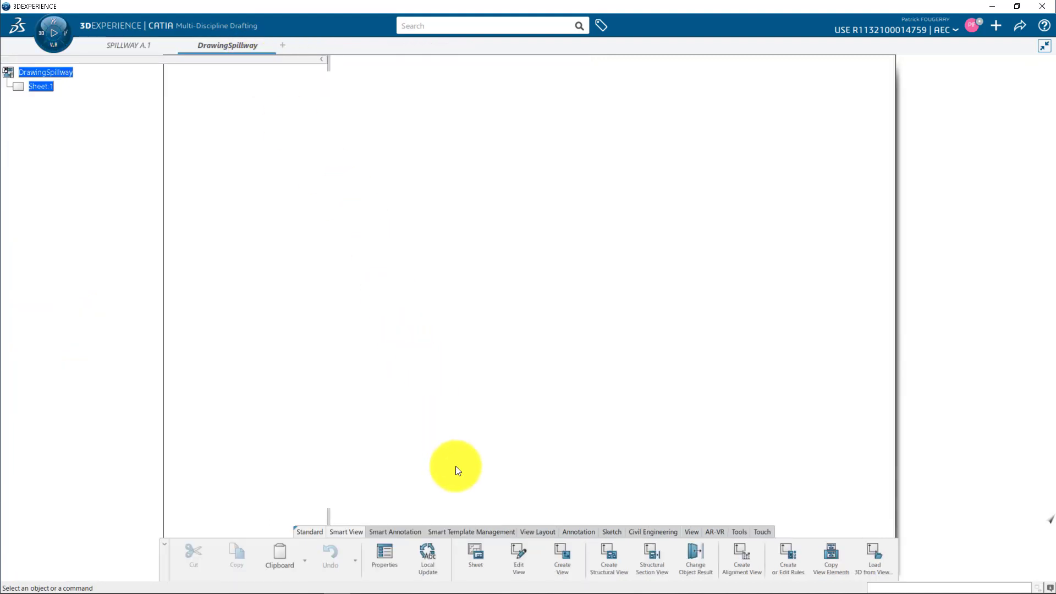
Start a new view from CONCRETE A.1, projected on its Ground plane
left_click(553, 552)
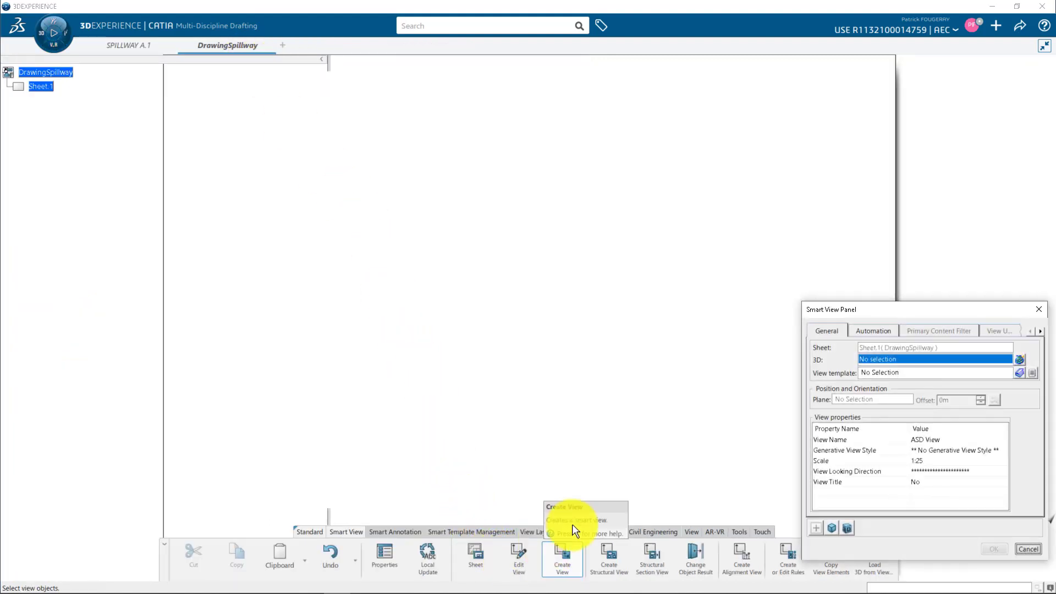
left_click(134, 45)
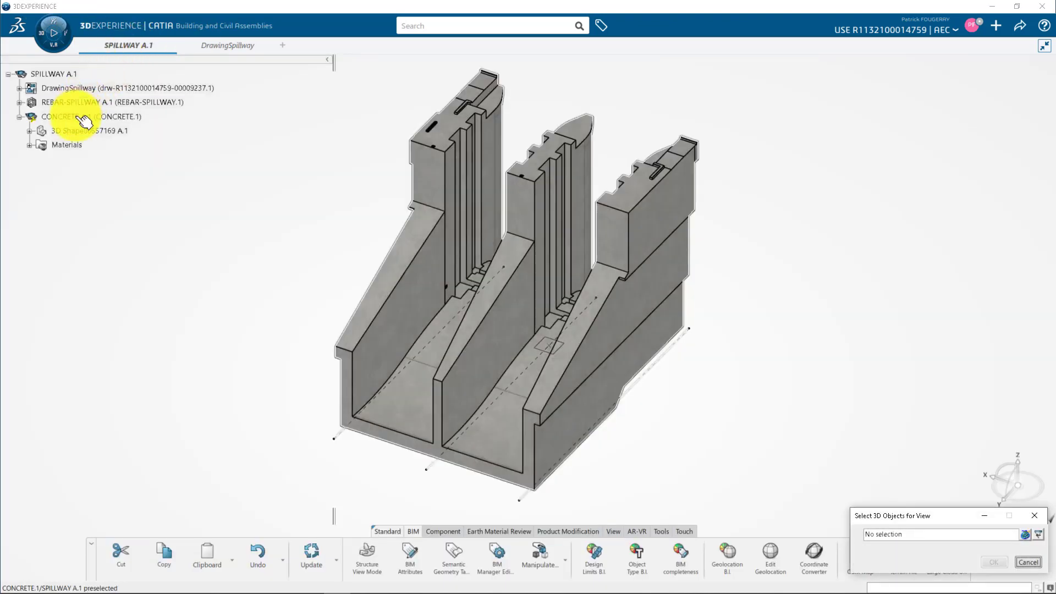
left_click(91, 117)
left_click(999, 562)
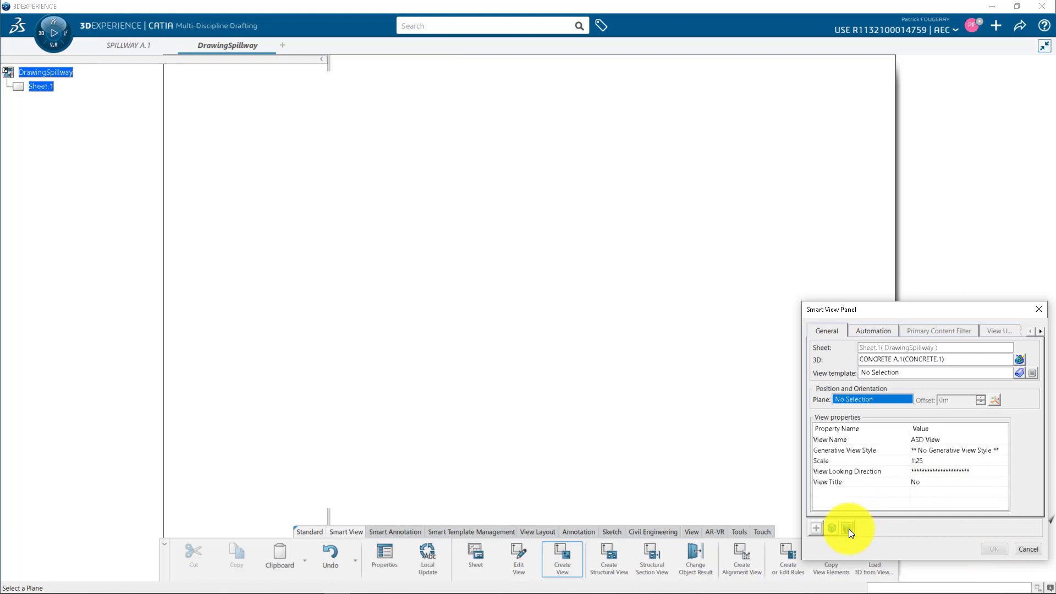
left_click(847, 529)
left_click(917, 450)
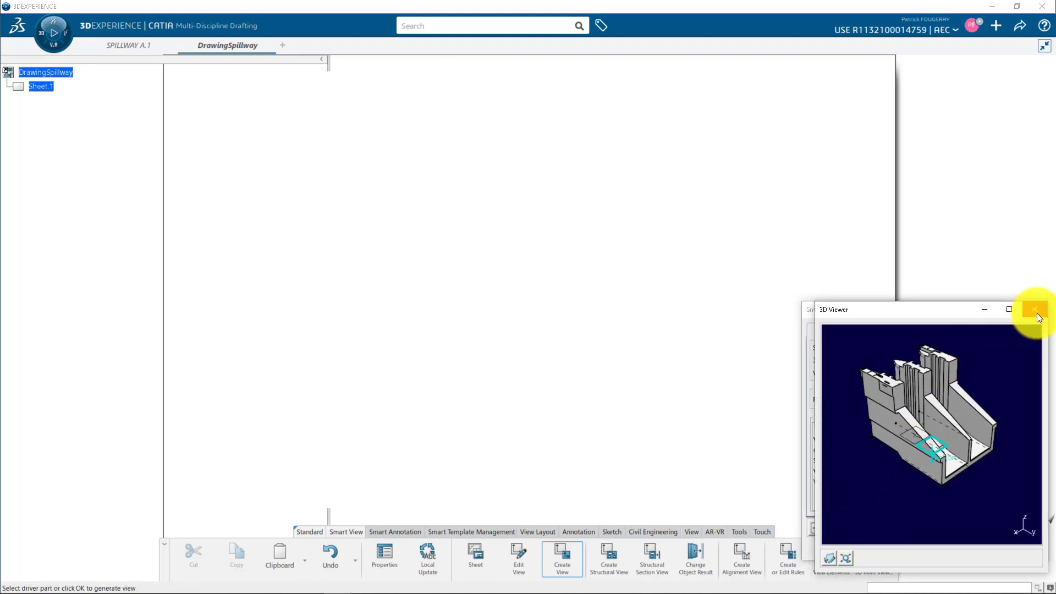
left_click(1035, 311)
Generate the plan view at scale 1:100 and position it on the sheet
left_click(929, 461)
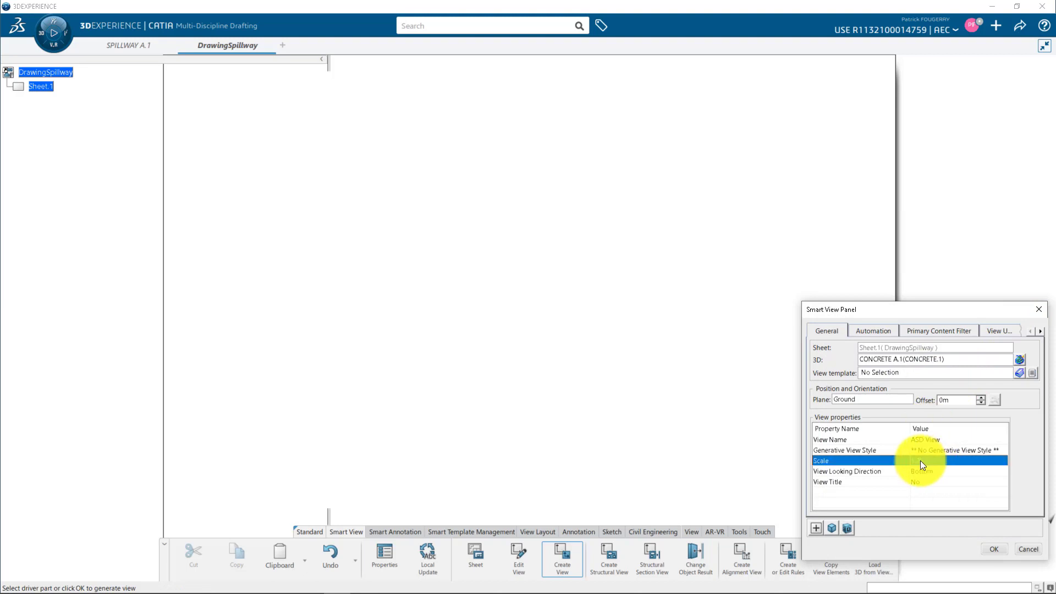
left_click(921, 462)
type("1:100")
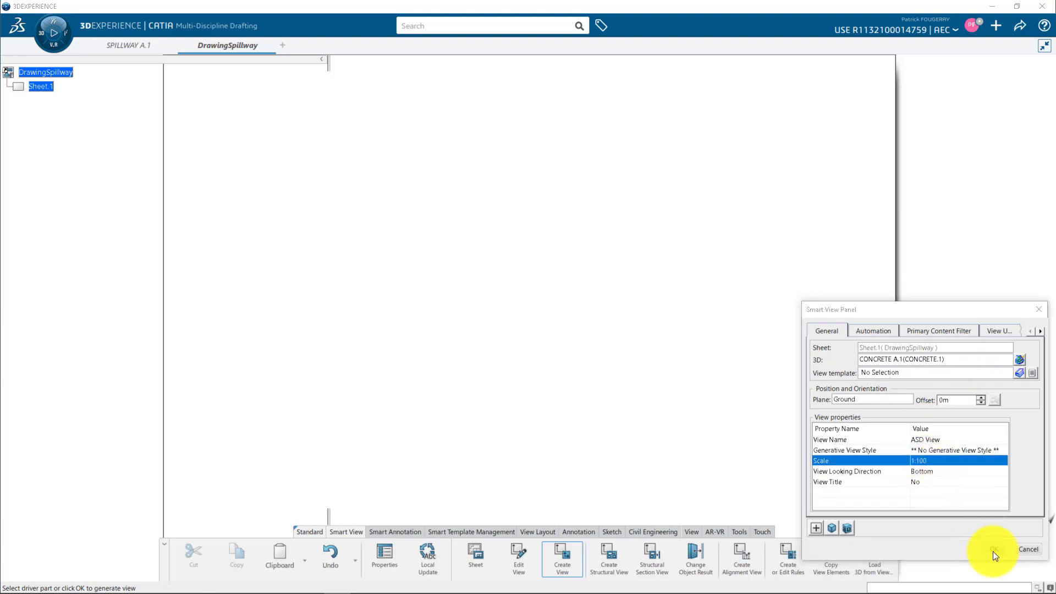
left_click(994, 549)
left_click(536, 341)
left_click_drag(384, 234, 422, 266)
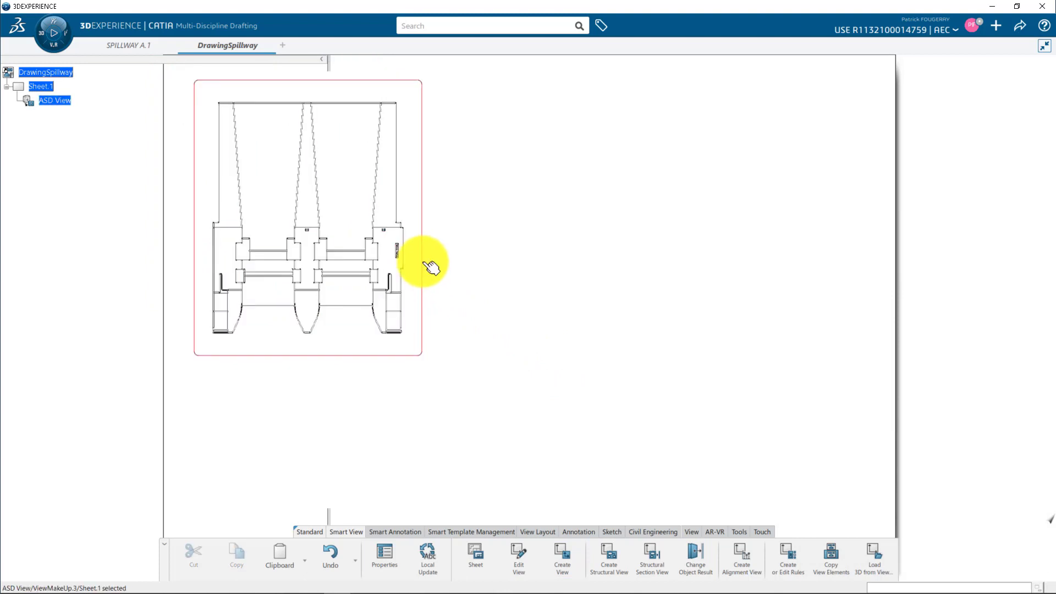
Enable 3D Points, 3D Wireframe and Hidden Lines in the plan view's generation properties
right_click(429, 265)
left_click(460, 317)
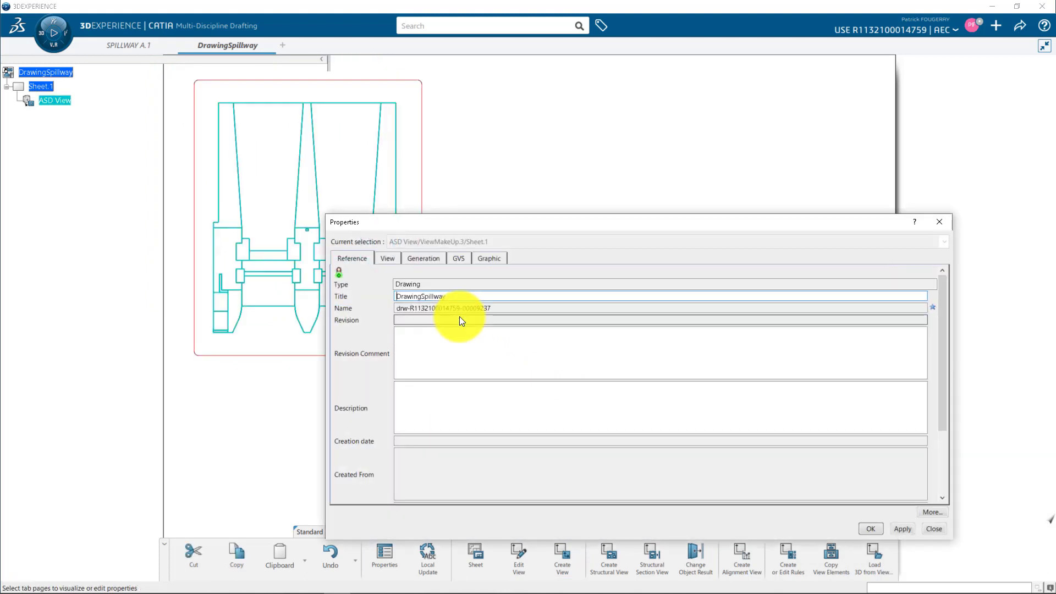
left_click(421, 259)
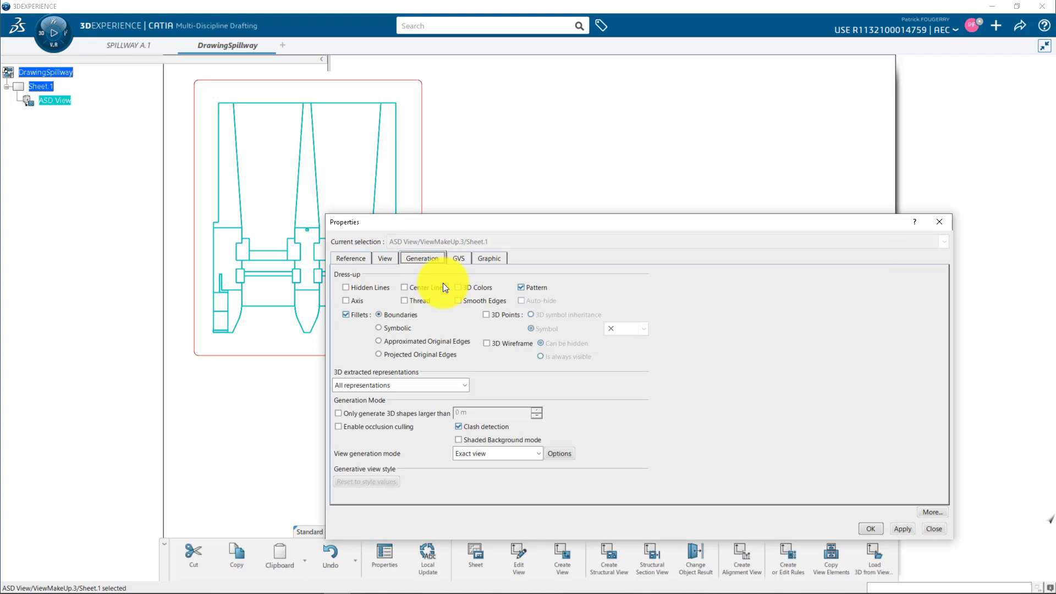
left_click(485, 315)
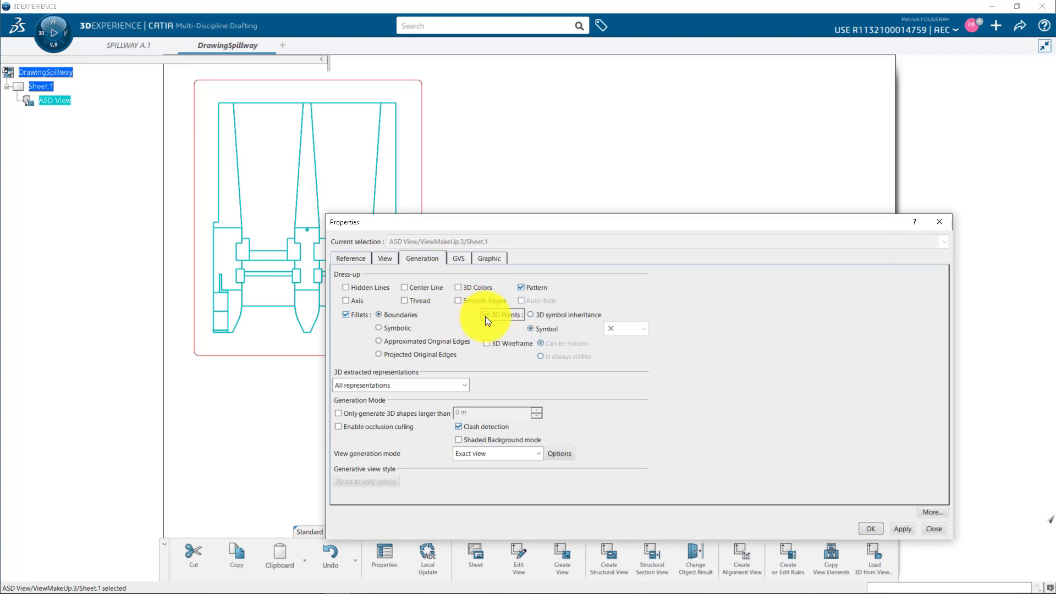
left_click(486, 343)
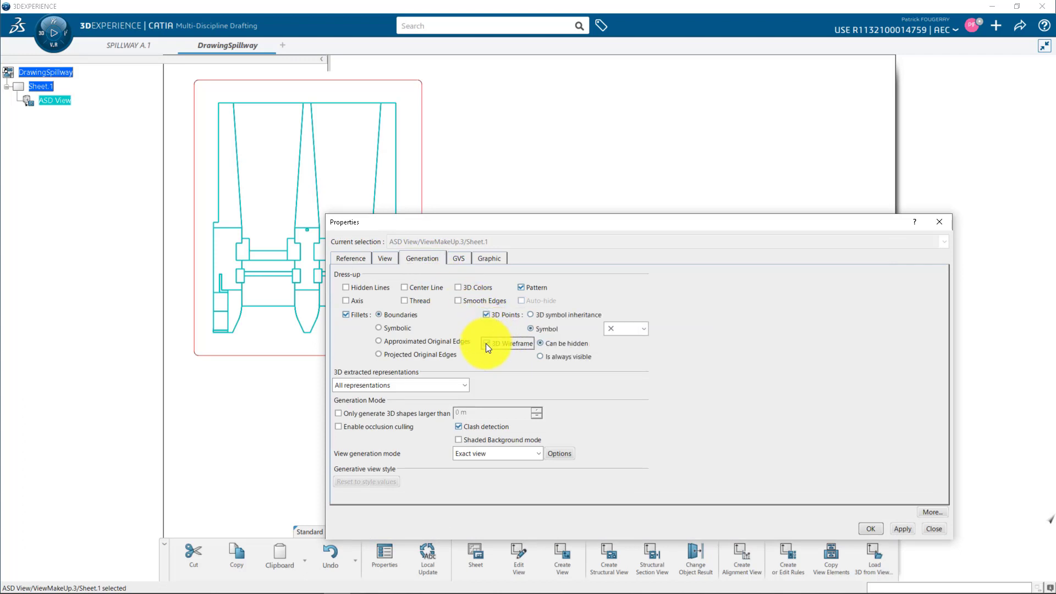
left_click(345, 287)
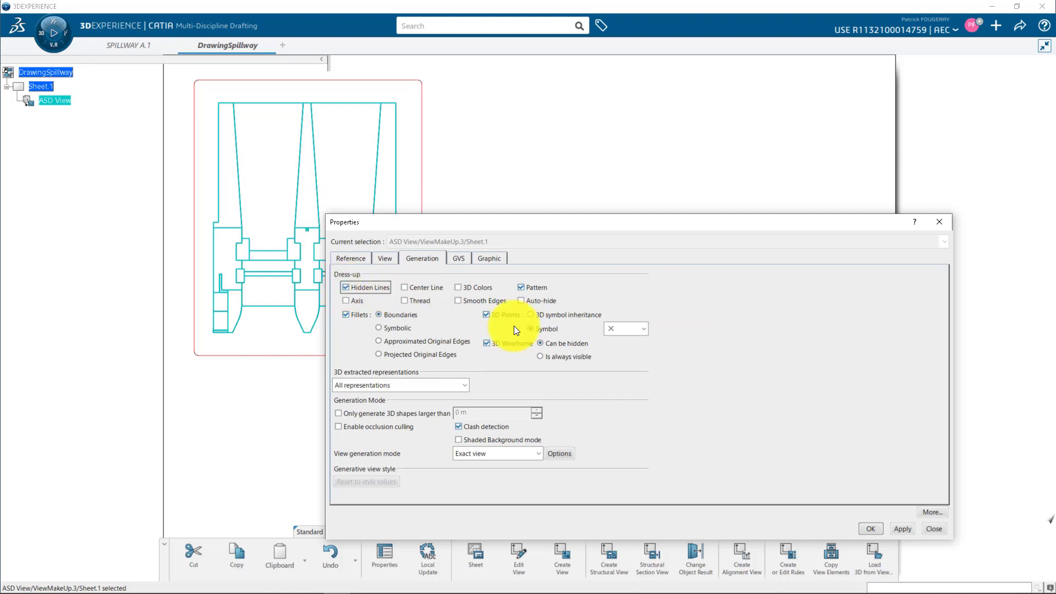
left_click(871, 527)
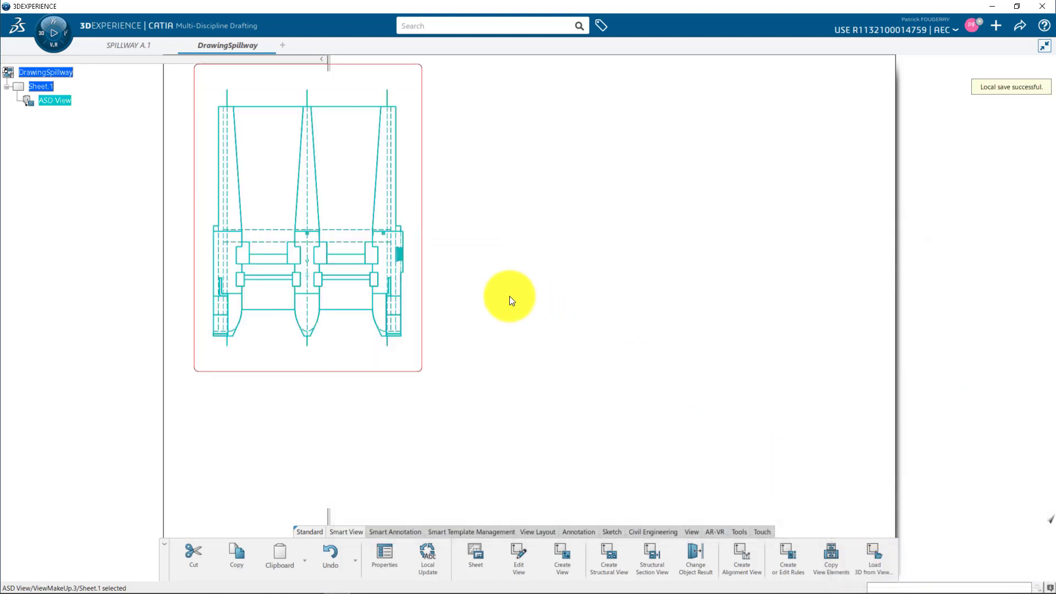
Place balloons 1, 2 and 3 on the left, middle and right pier axes
middle_click(464, 246)
left_click(579, 531)
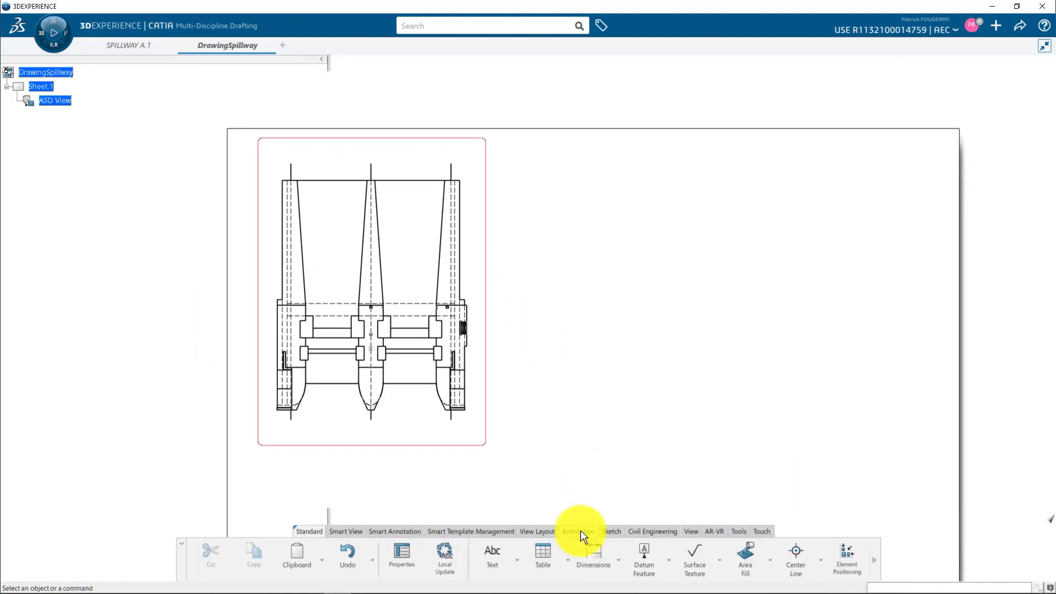
left_click(567, 558)
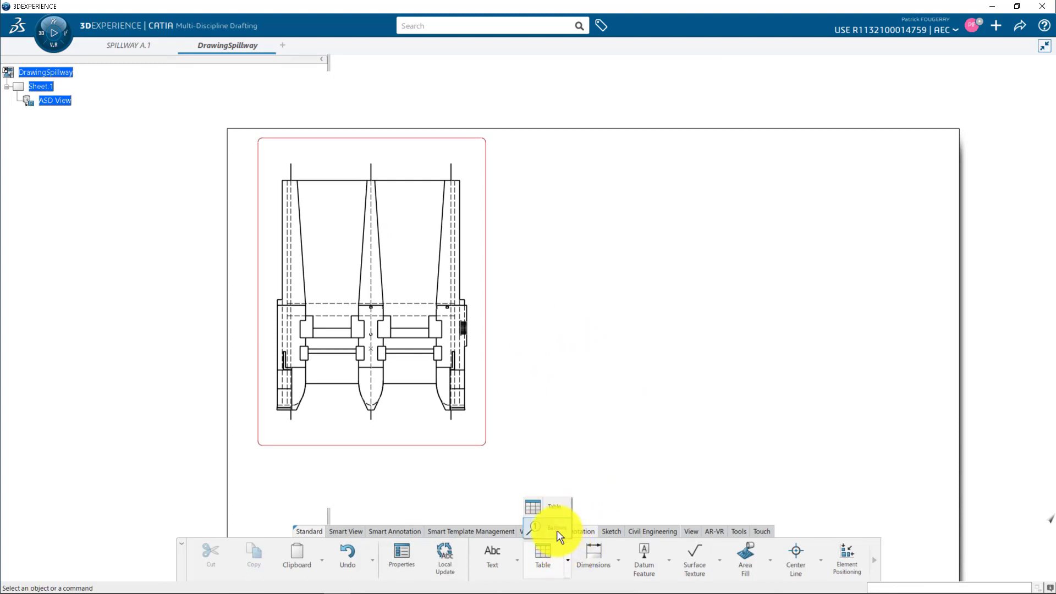
left_click(557, 530)
left_click(292, 168)
left_click(288, 150)
scroll(394, 309, "up", 5)
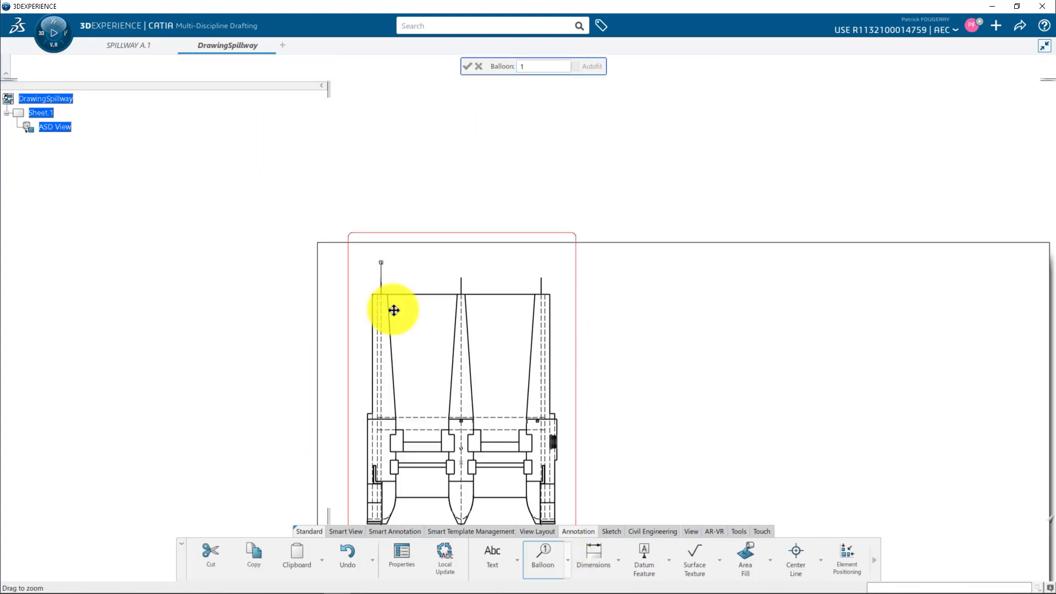
left_click(541, 552)
left_click(439, 244)
left_click(438, 200)
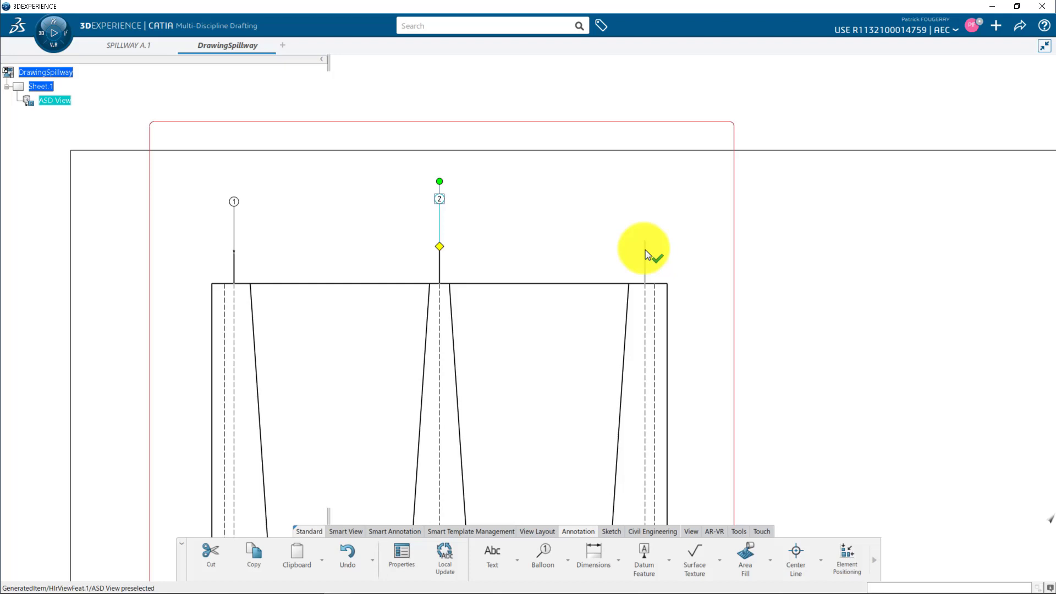
left_click(639, 267)
Add two chained 13000 dimensions between the three pier axes
left_click(644, 205)
left_click(593, 552)
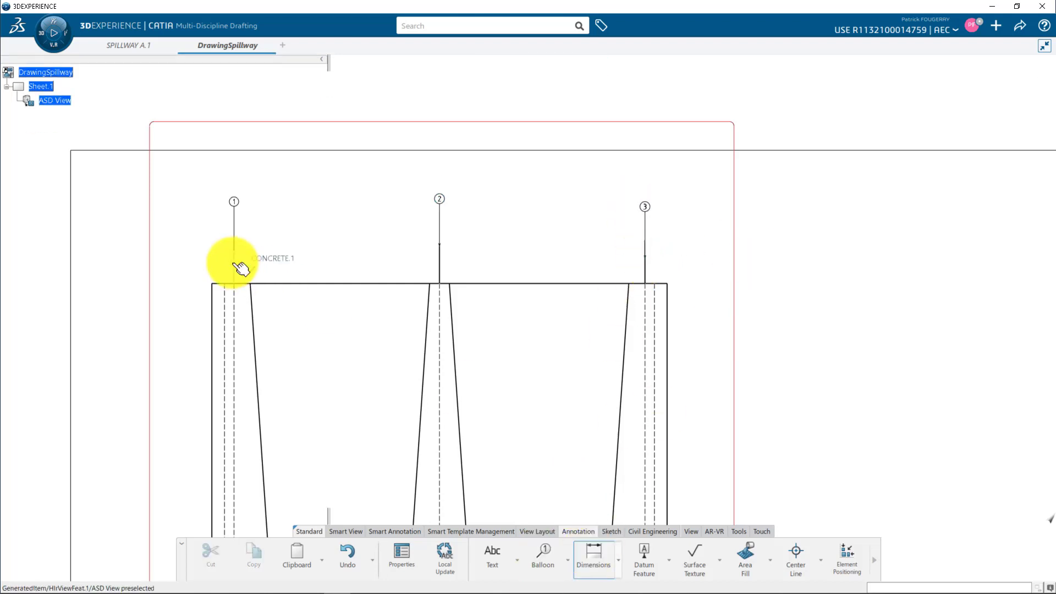
left_click(235, 266)
left_click(440, 265)
left_click(441, 273)
left_click(643, 269)
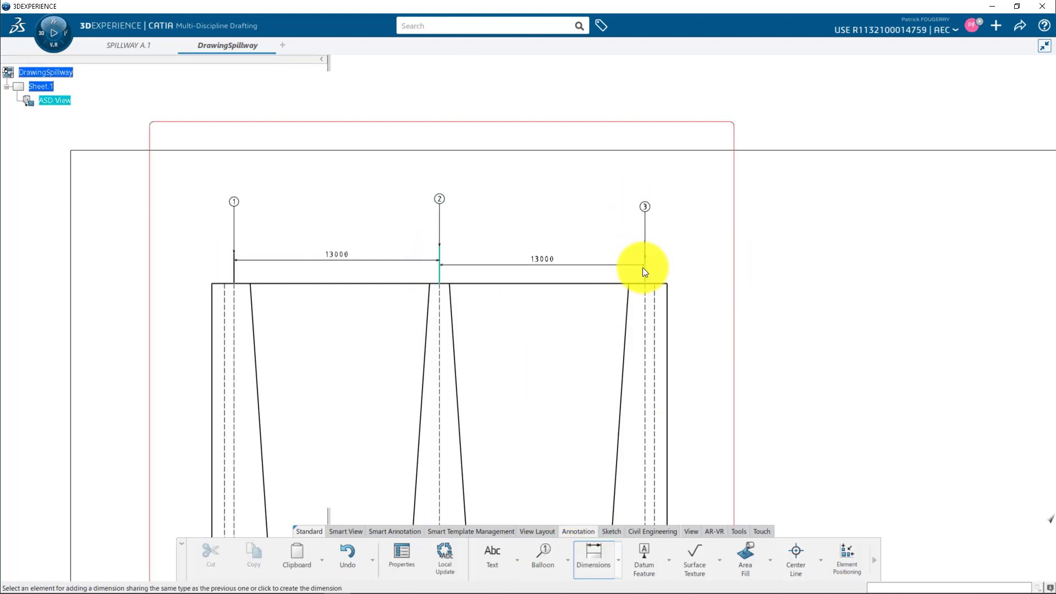
left_click(605, 270)
scroll(728, 332, "down", 5)
Add the text 'PLAN VIEW' beneath the plan view
left_click(492, 555)
left_click(435, 420)
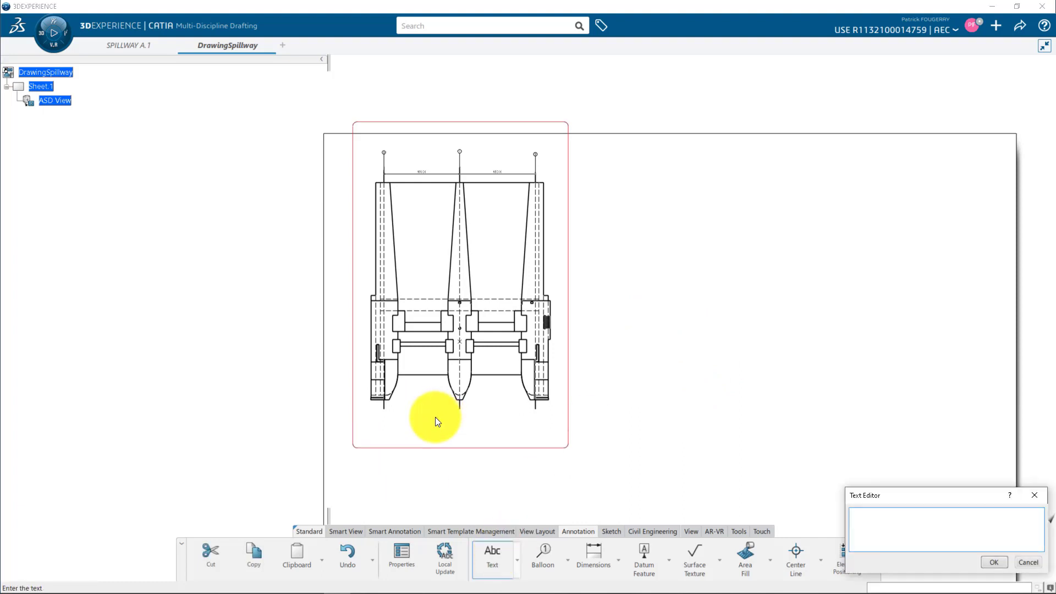
type("PLAN VIEW")
left_click(434, 417)
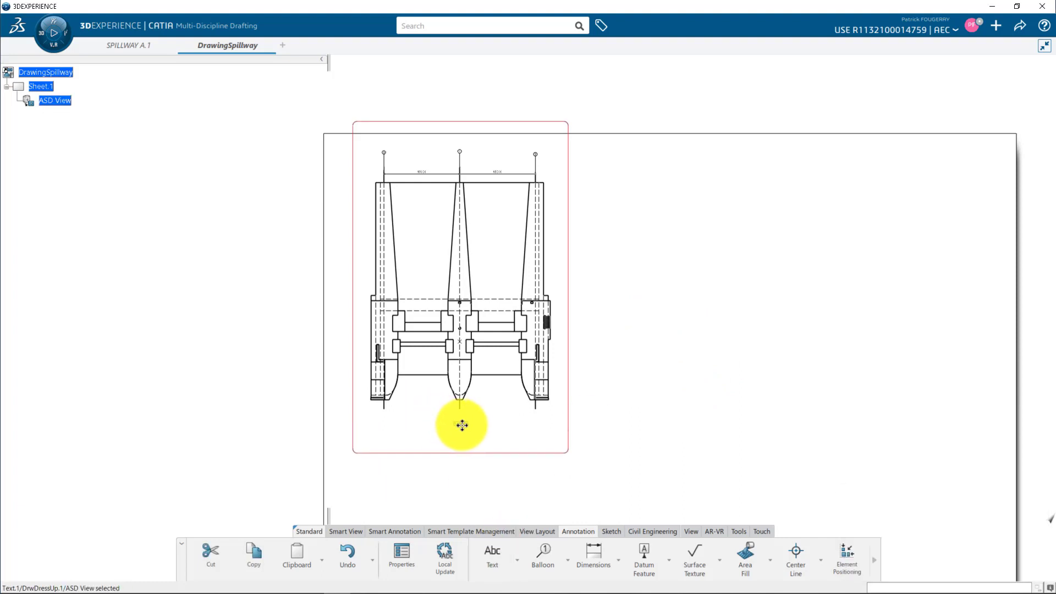
Set the PLAN VIEW text to font size 20 and centre it below the view
right_click(602, 402)
mouse_move(630, 407)
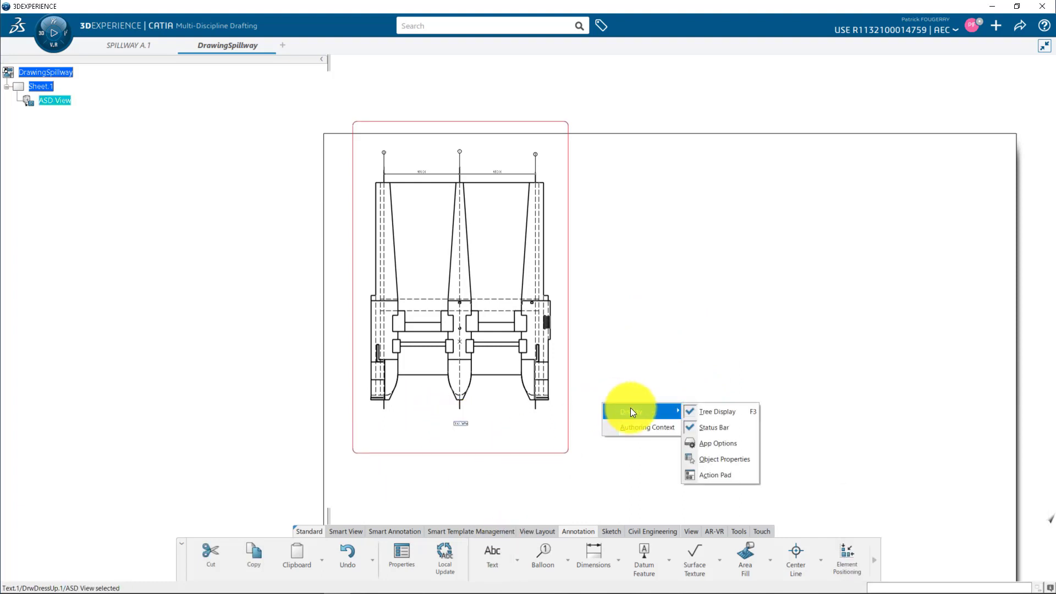
left_click(708, 459)
left_click(1037, 127)
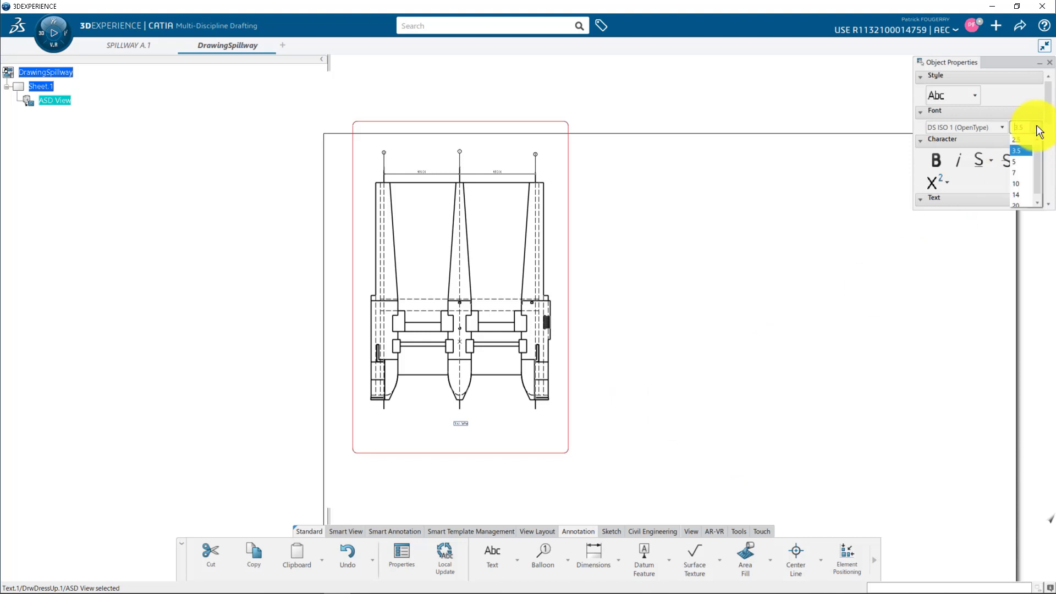
left_click(1023, 198)
left_click(1002, 127)
left_click_drag(455, 431, 464, 443)
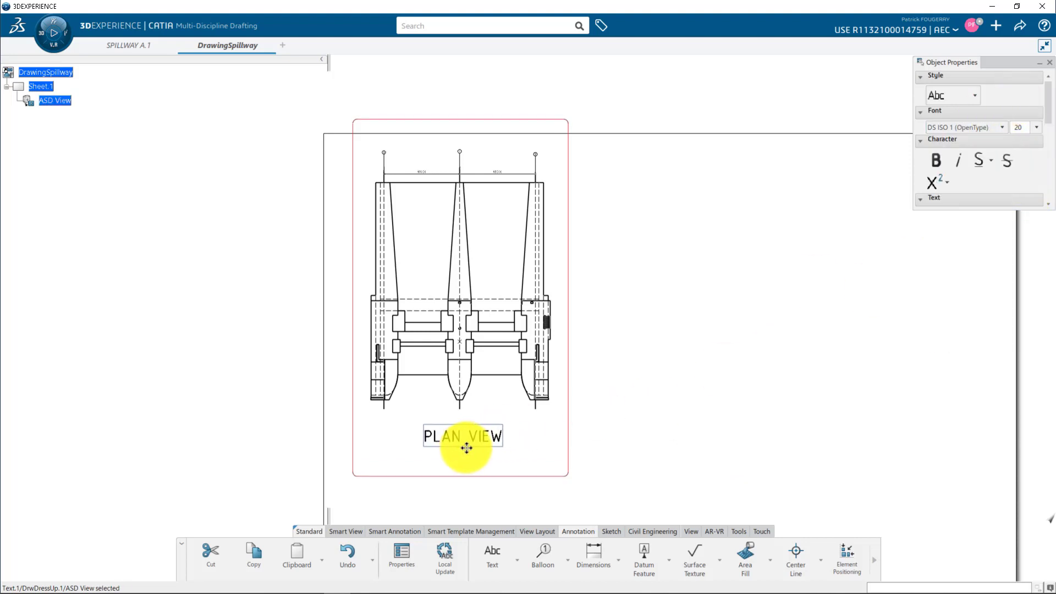
left_click(632, 364)
Cut offset section A-A through the middle pier axis and place it right of the plan view
left_click(550, 530)
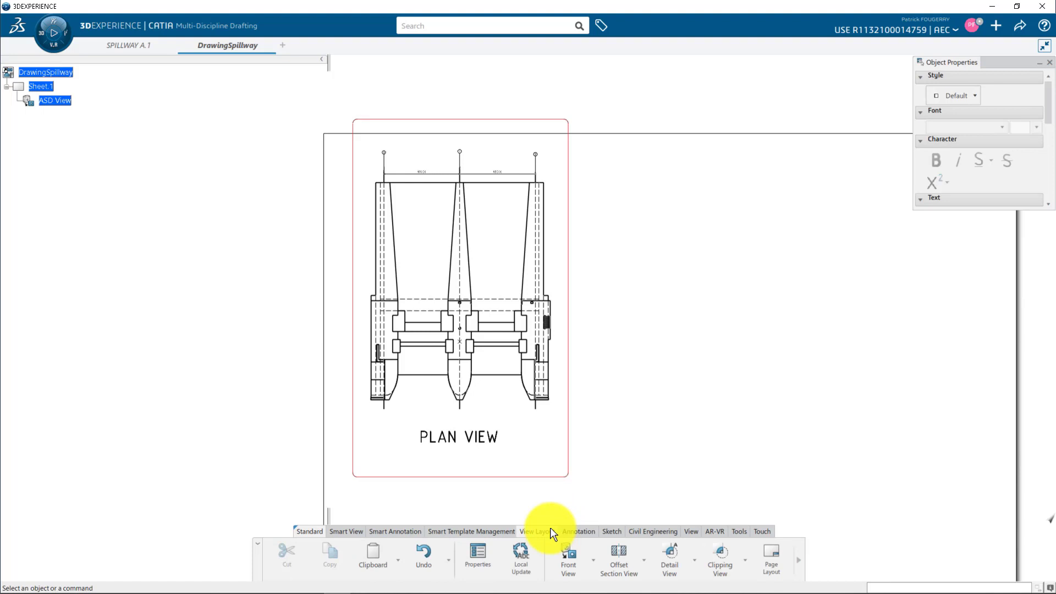
left_click(644, 559)
left_click(655, 428)
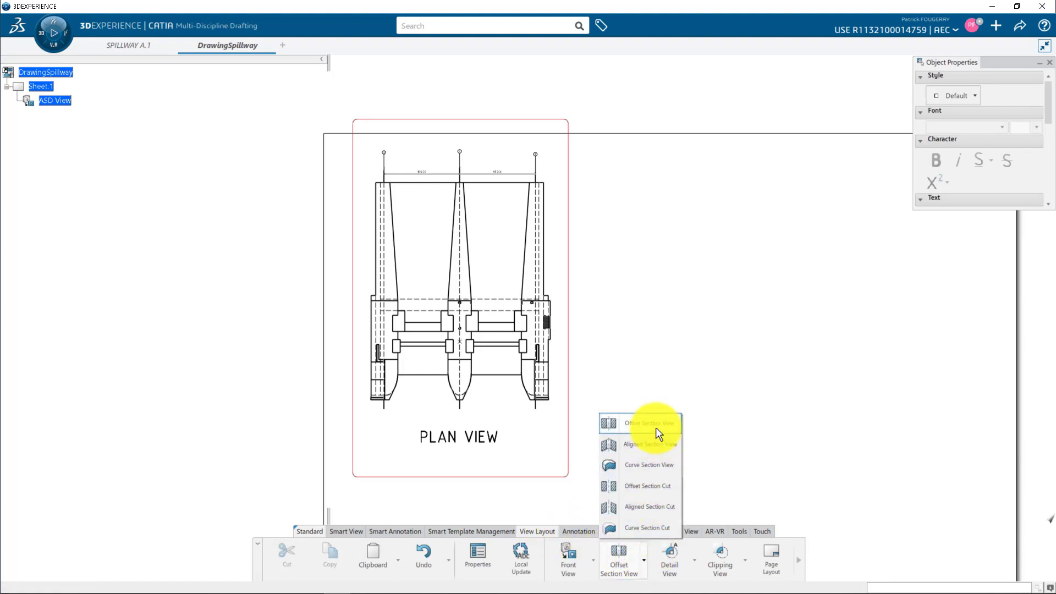
left_click(459, 426)
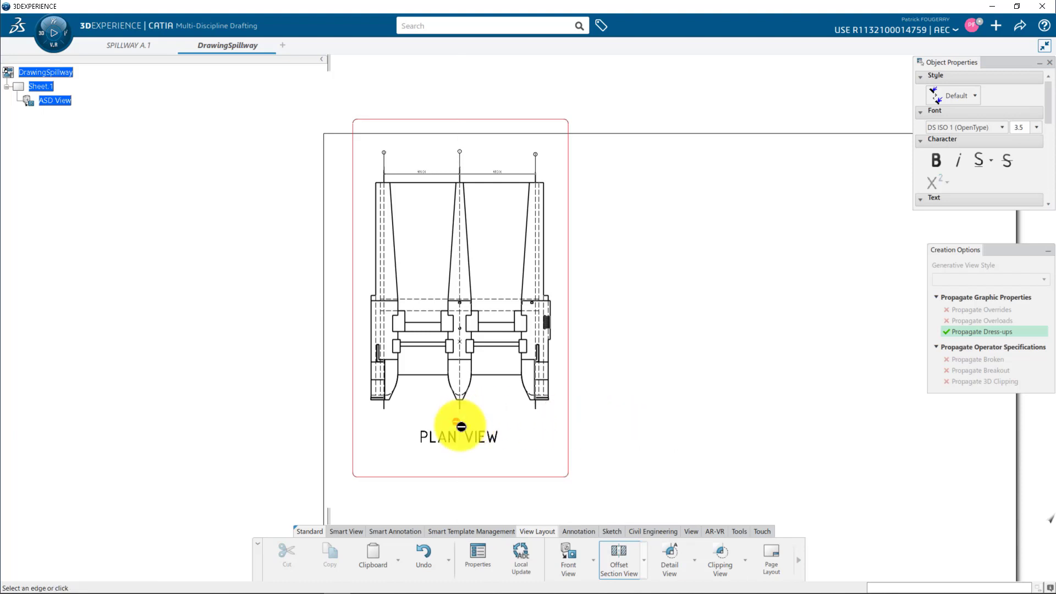
left_click(462, 163)
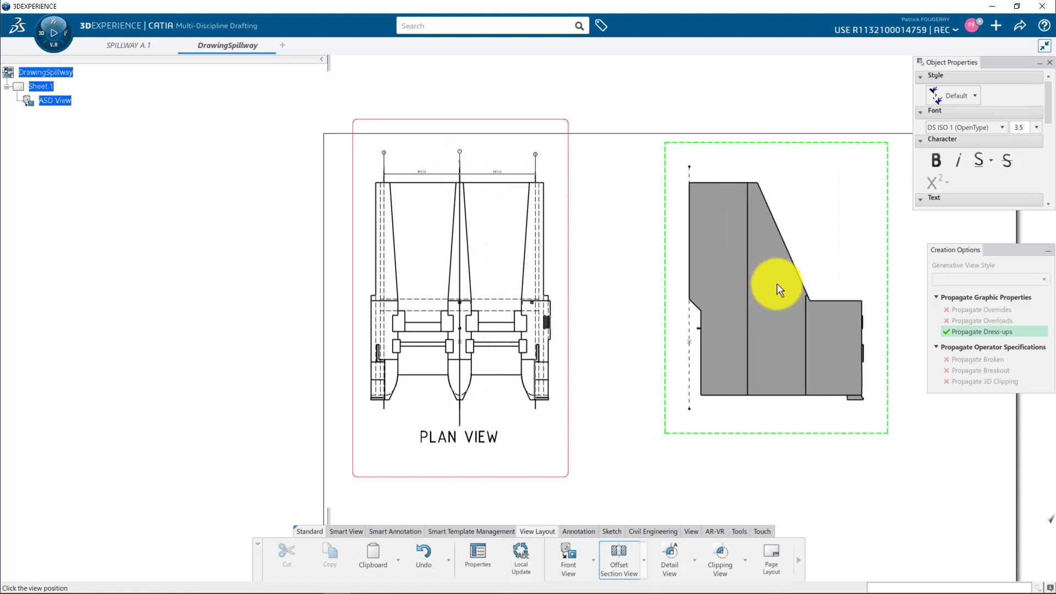
left_click(777, 283)
Turn off hidden lines in section view A-A and rescale it to 1:150
right_click(882, 249)
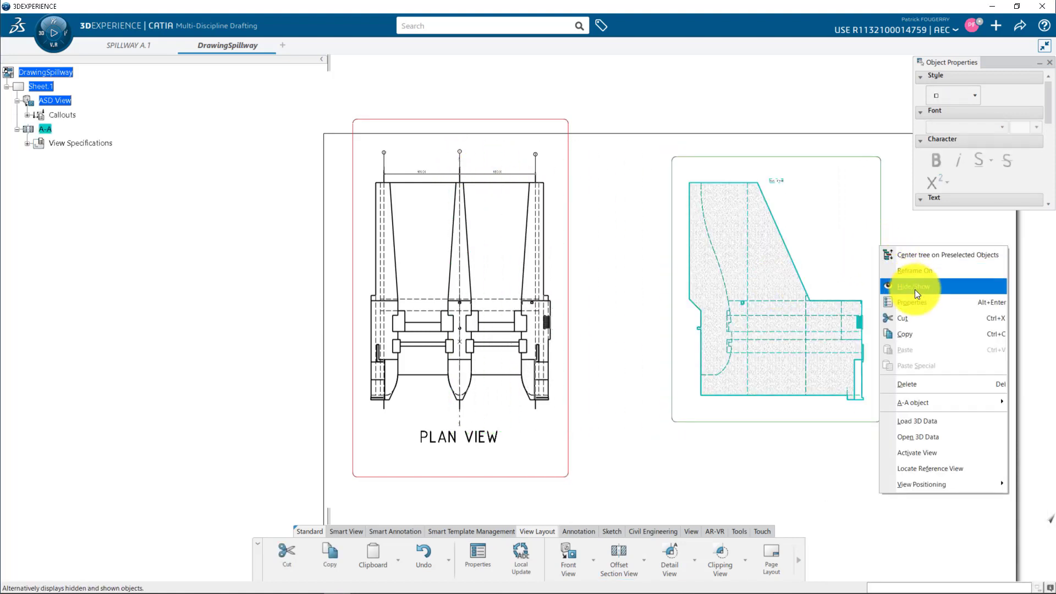
left_click(919, 302)
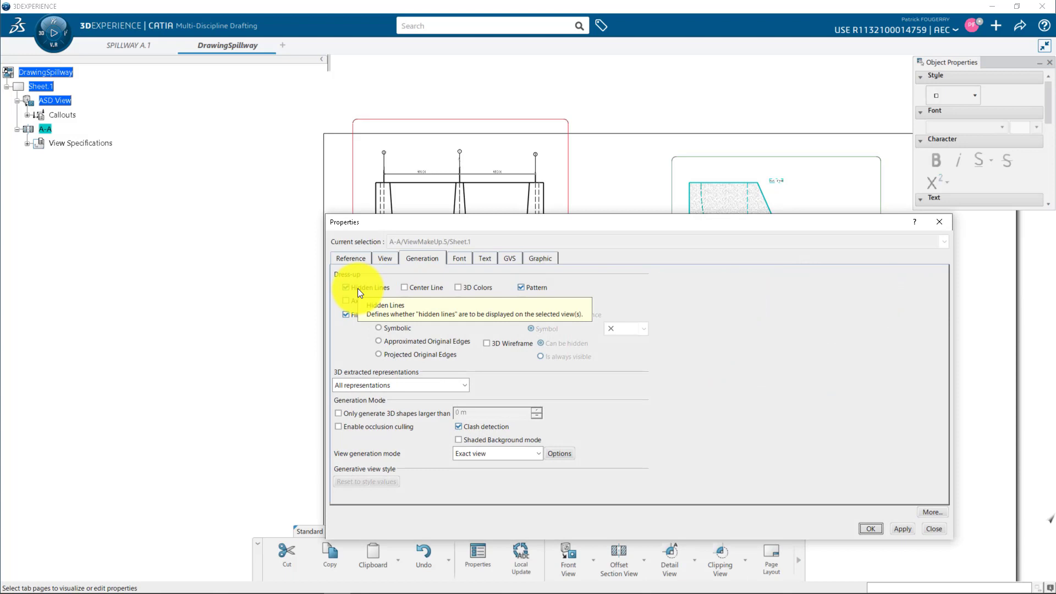
left_click(359, 288)
left_click(381, 259)
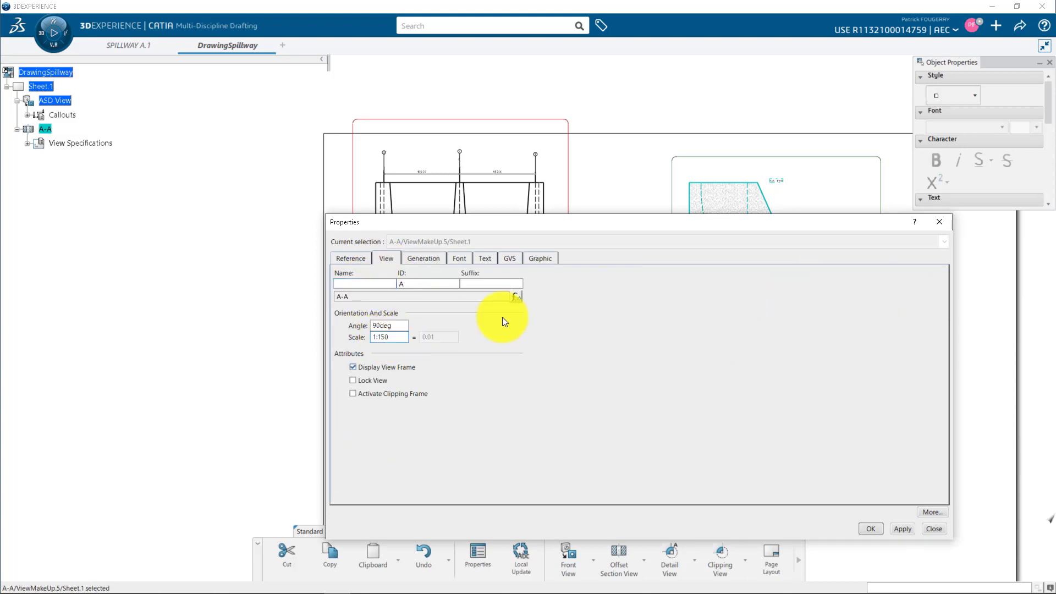
left_click(903, 529)
left_click_drag(760, 223, 478, 211)
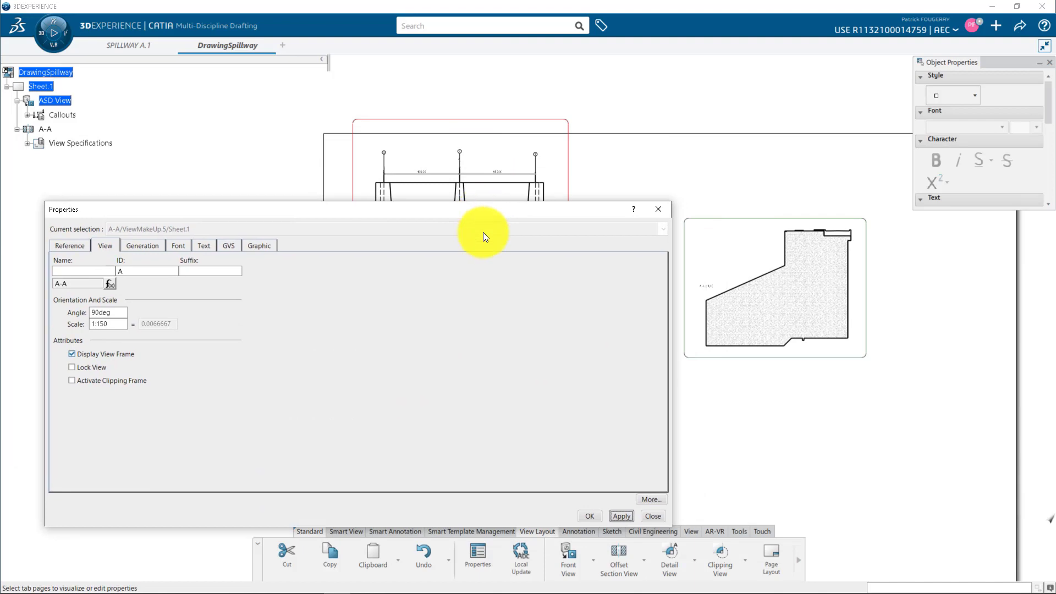
left_click(591, 517)
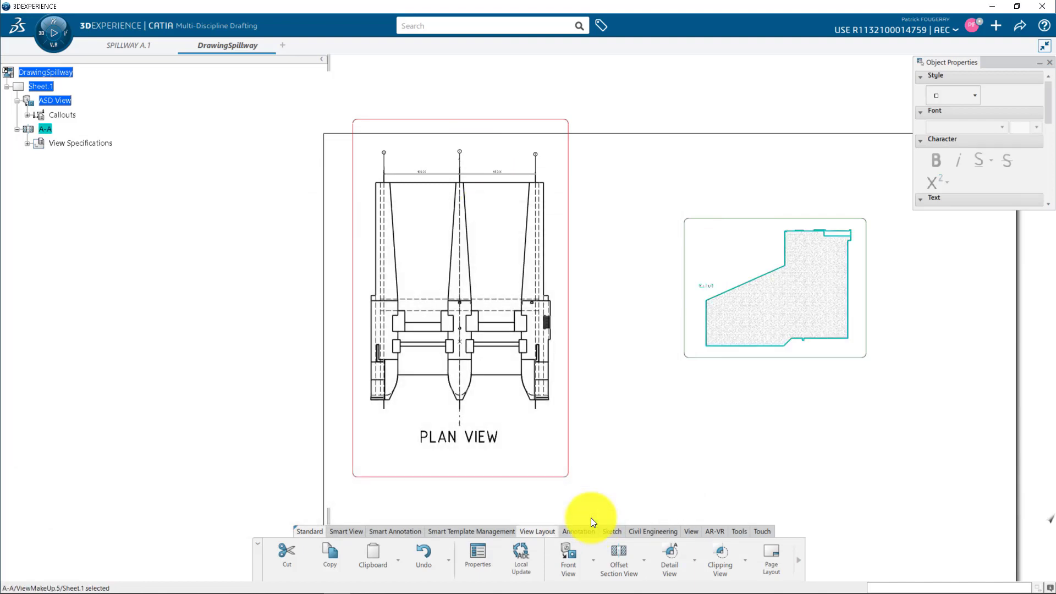
Check the concrete part's drafting pattern material in the 3D spillway assembly
mouse_move(779, 411)
middle_mouse_down()
mouse_move(738, 401)
mouse_move(614, 305)
middle_mouse_up()
scroll(701, 440, "up", 2)
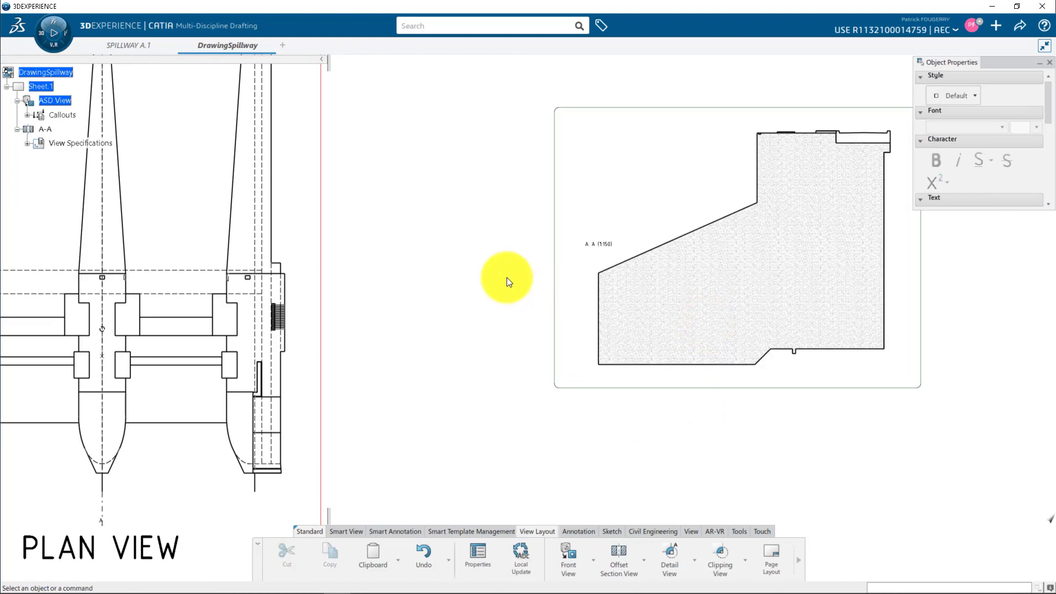
left_click(140, 42)
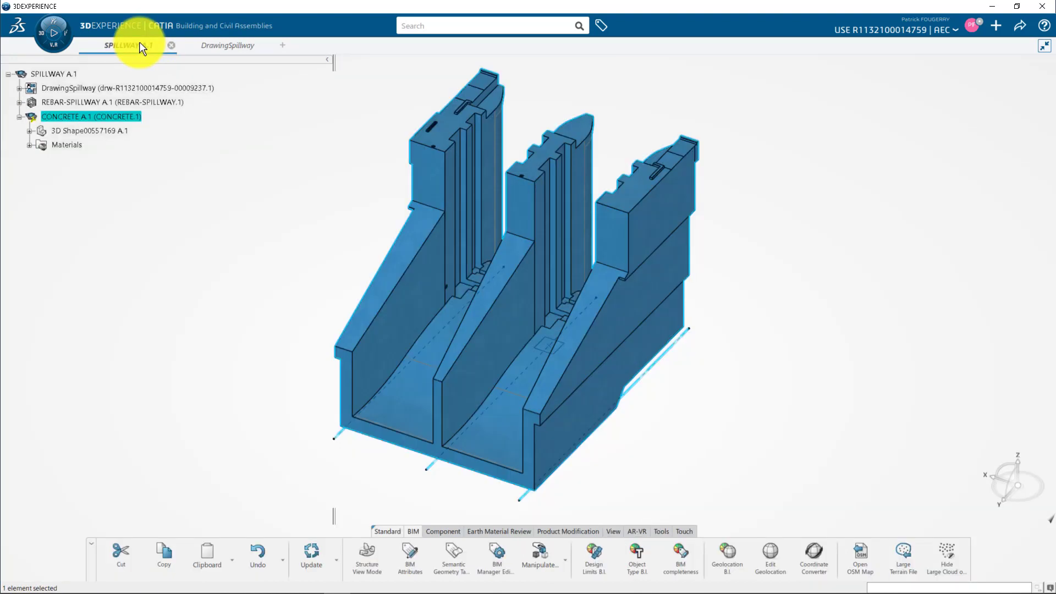
left_click(29, 146)
double_click(117, 188)
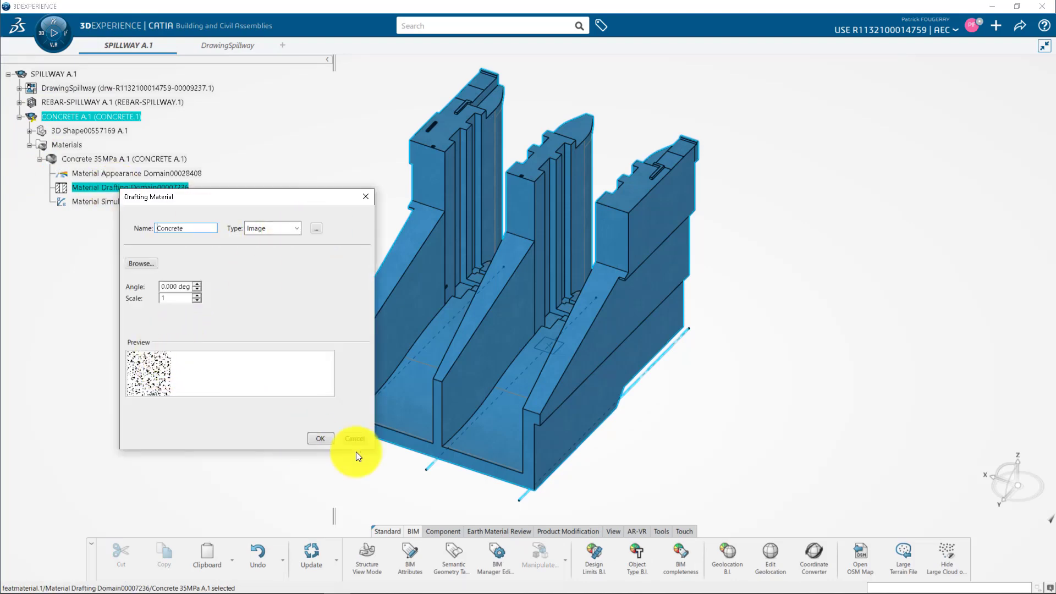
left_click(355, 438)
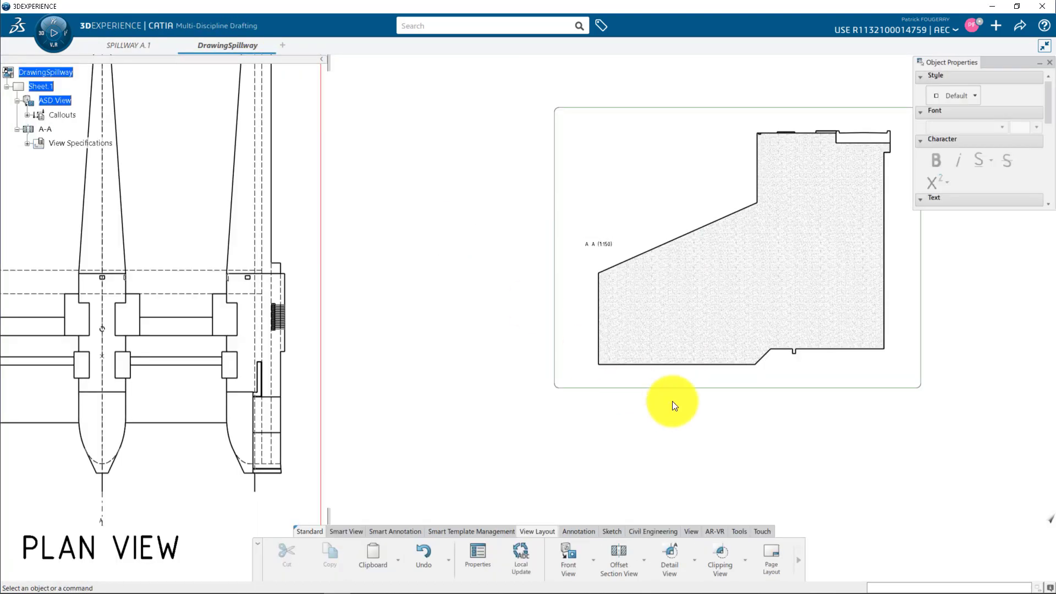
Move the 'A-A (1:150)' title below the section view and enlarge its font size
middle_click_drag(672, 401, 476, 422)
left_click_drag(398, 265, 533, 420)
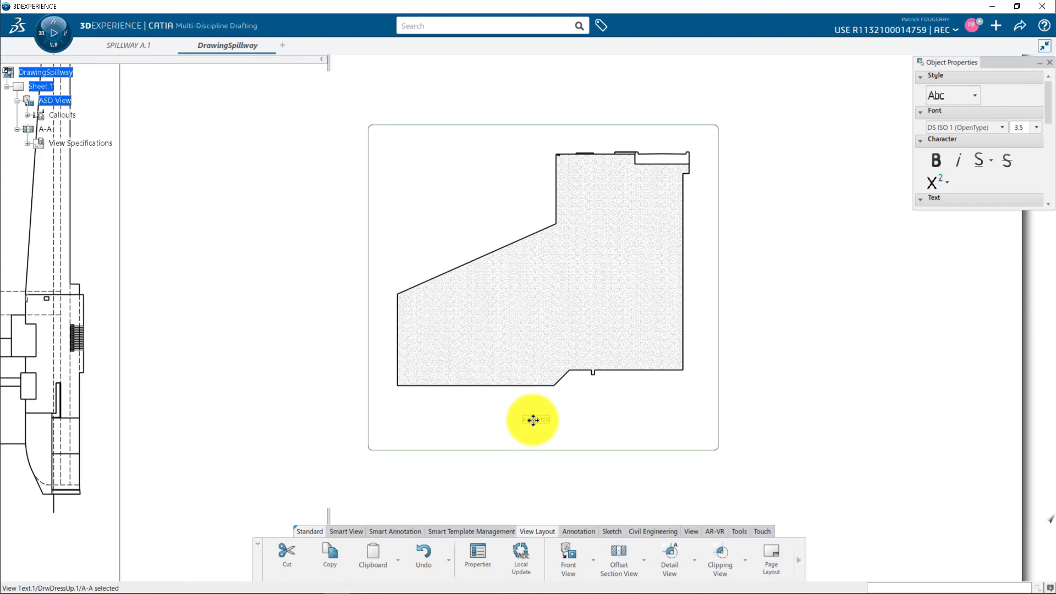
left_click(1039, 133)
left_click(1009, 212)
left_click(758, 385)
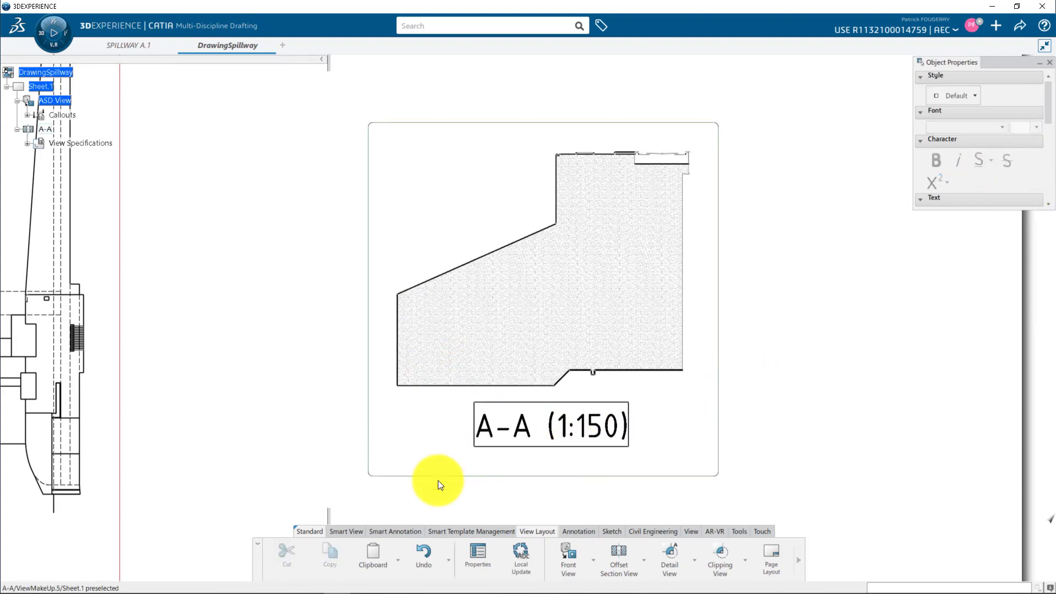
left_click(392, 531)
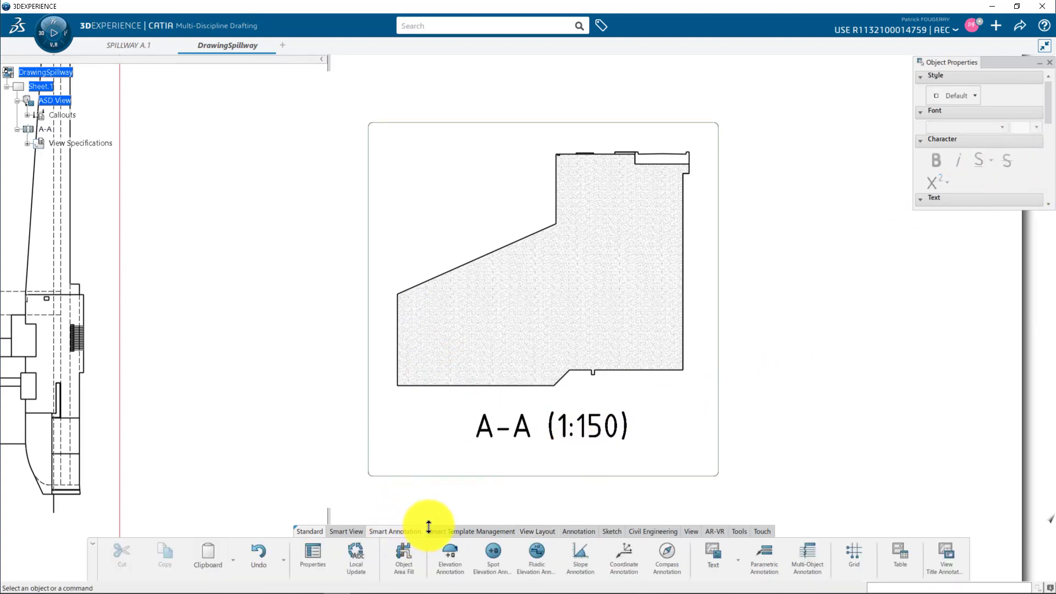
Start an elevation annotation with template Elevation_Annotation_7, Config mm and Top of object mode
left_click(450, 559)
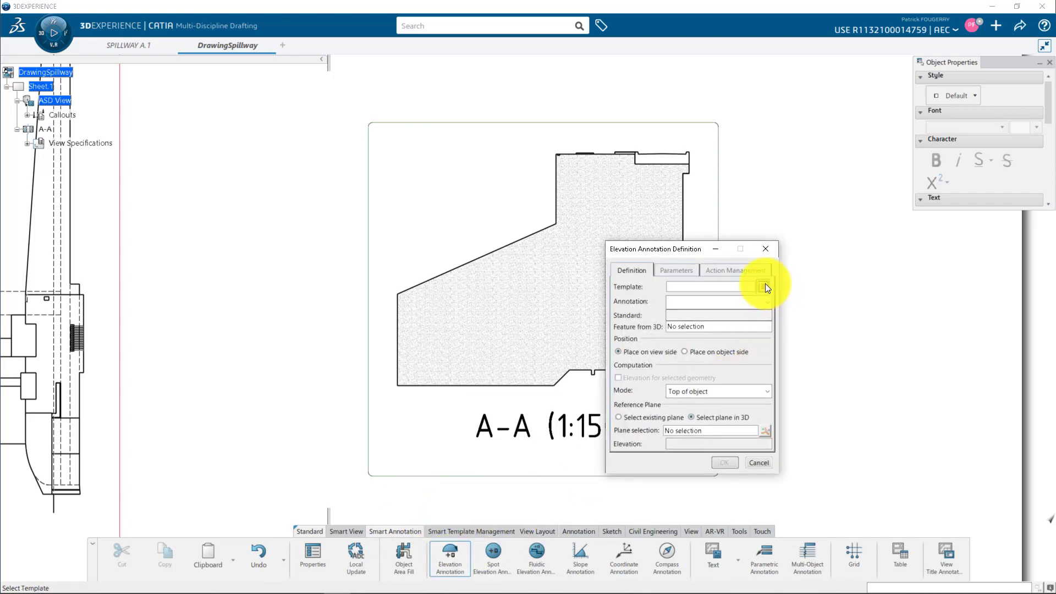
left_click(765, 284)
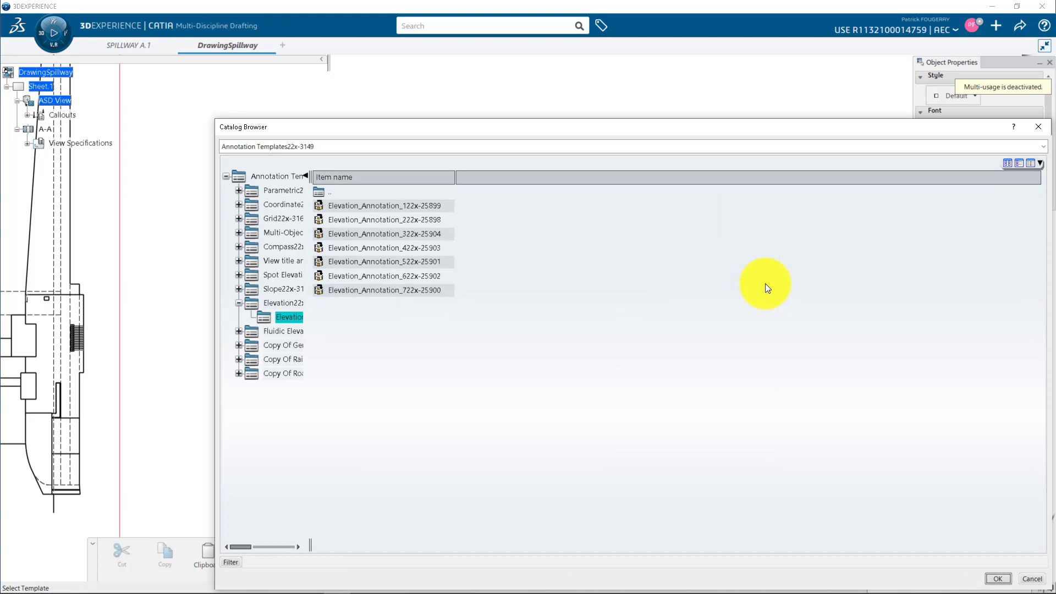
left_click(1007, 164)
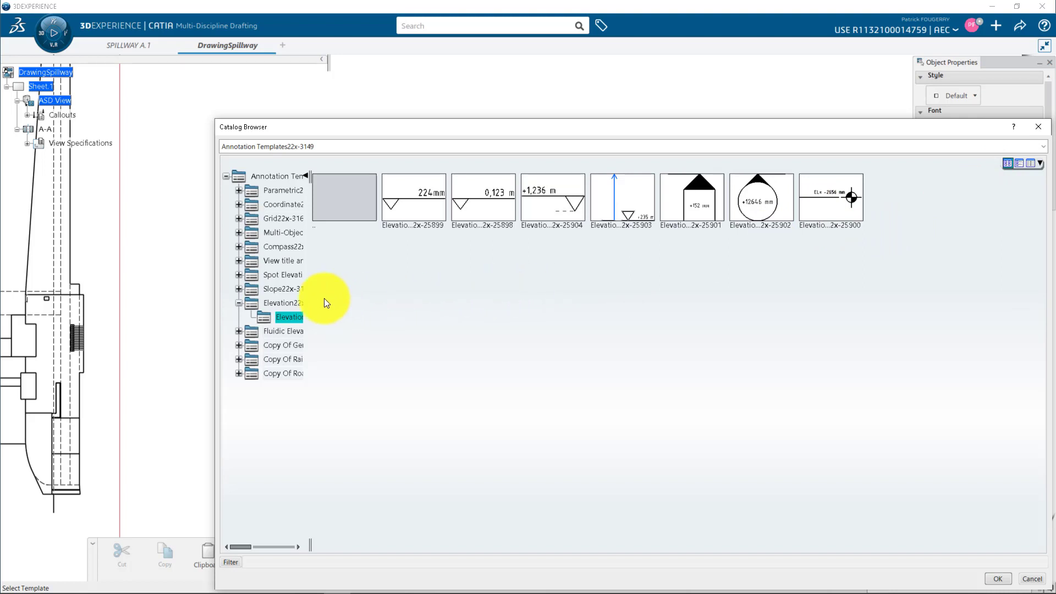
left_click_drag(312, 177, 388, 193)
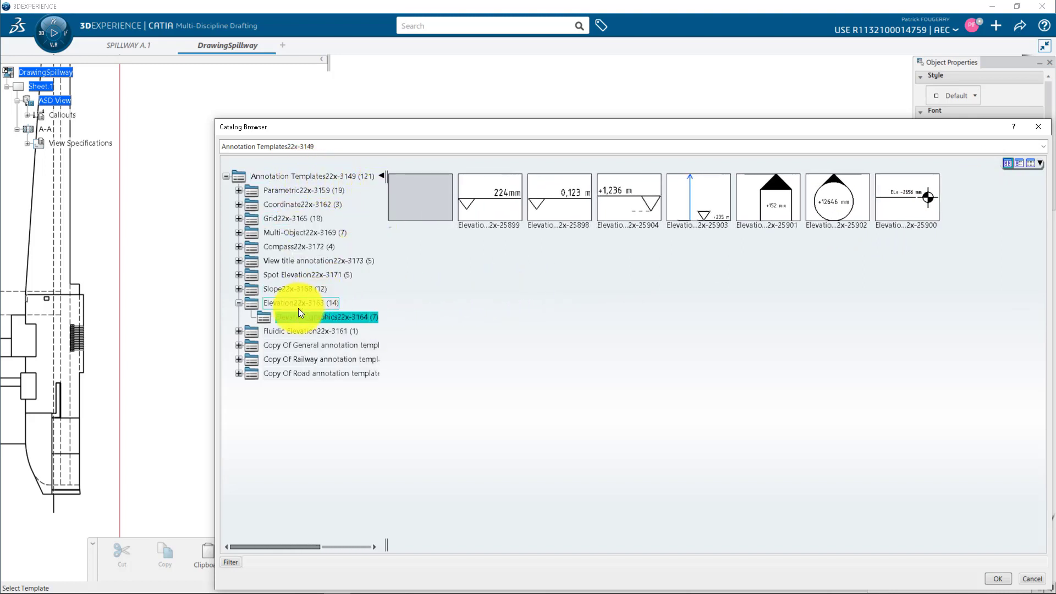
double_click(898, 213)
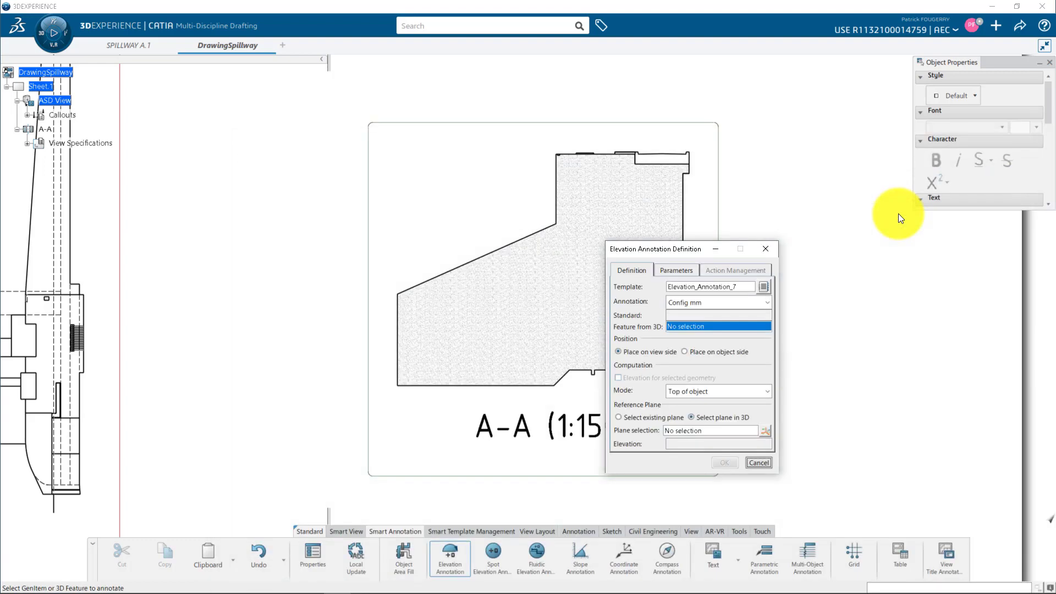
Create an elevation in metres on the section's top edge, referenced to the Global XY plane, reading EL= +28.33 m
scroll(561, 271, "up", 5)
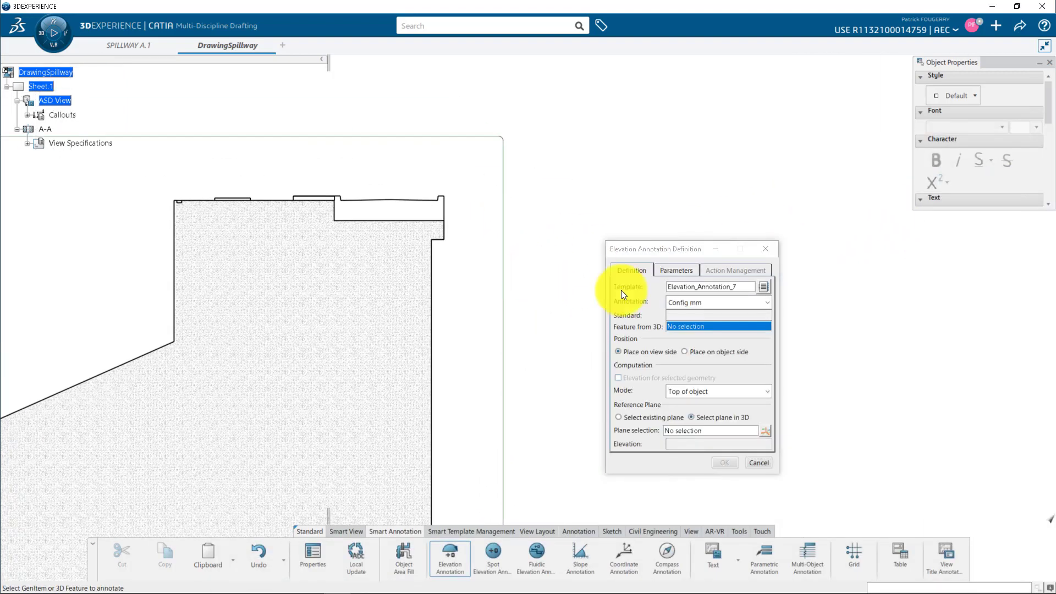
left_click(703, 304)
left_click(697, 322)
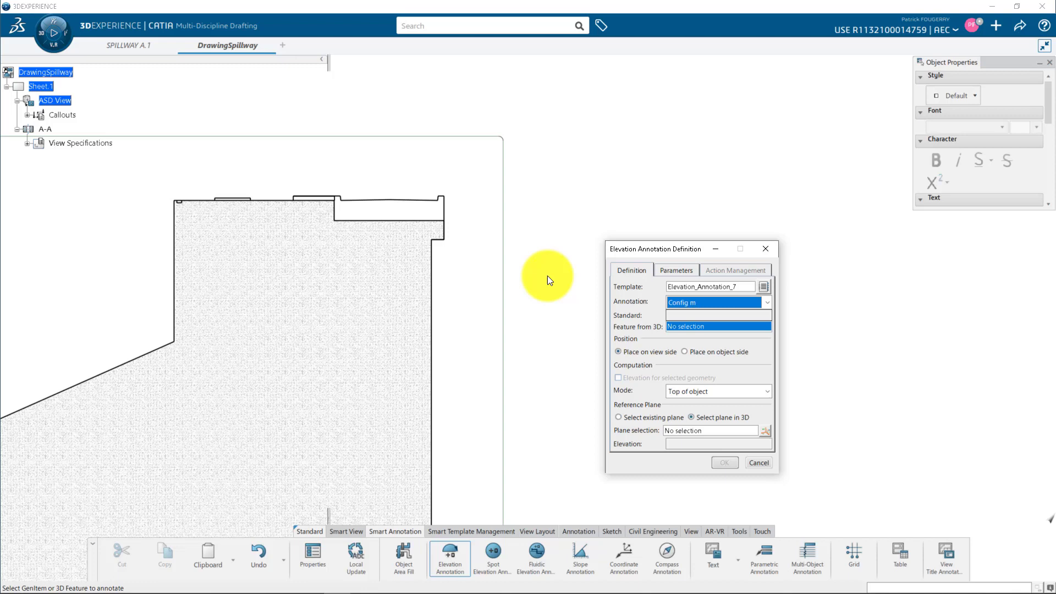
left_click(436, 220)
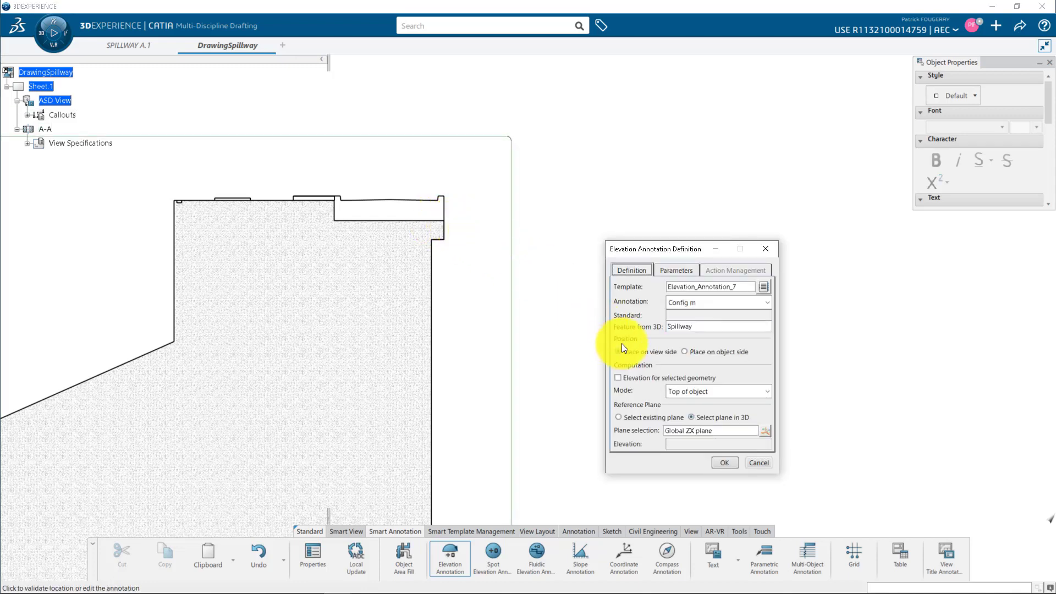
left_click(618, 378)
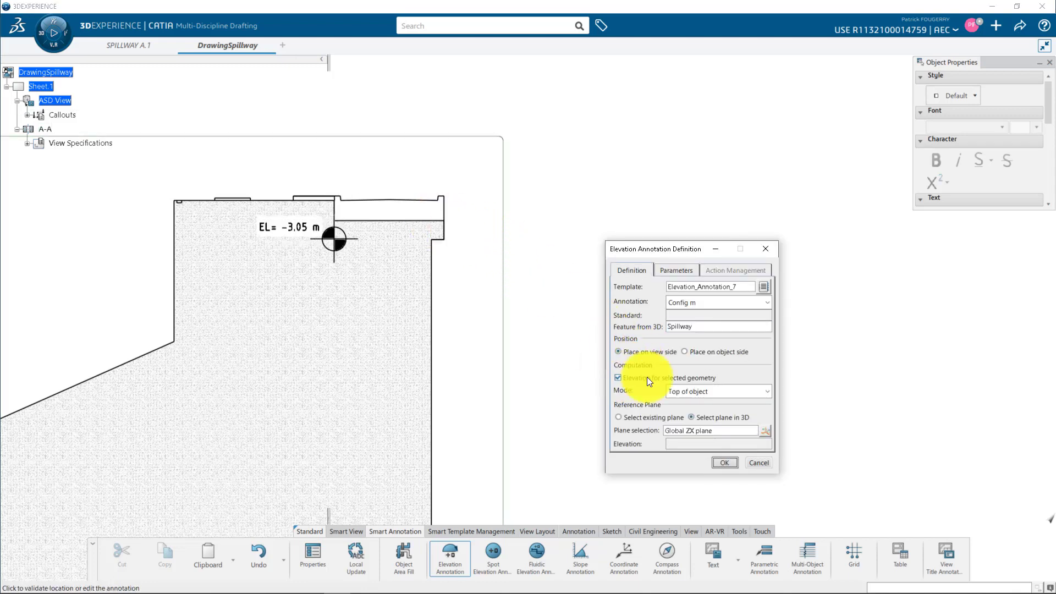
left_click(655, 417)
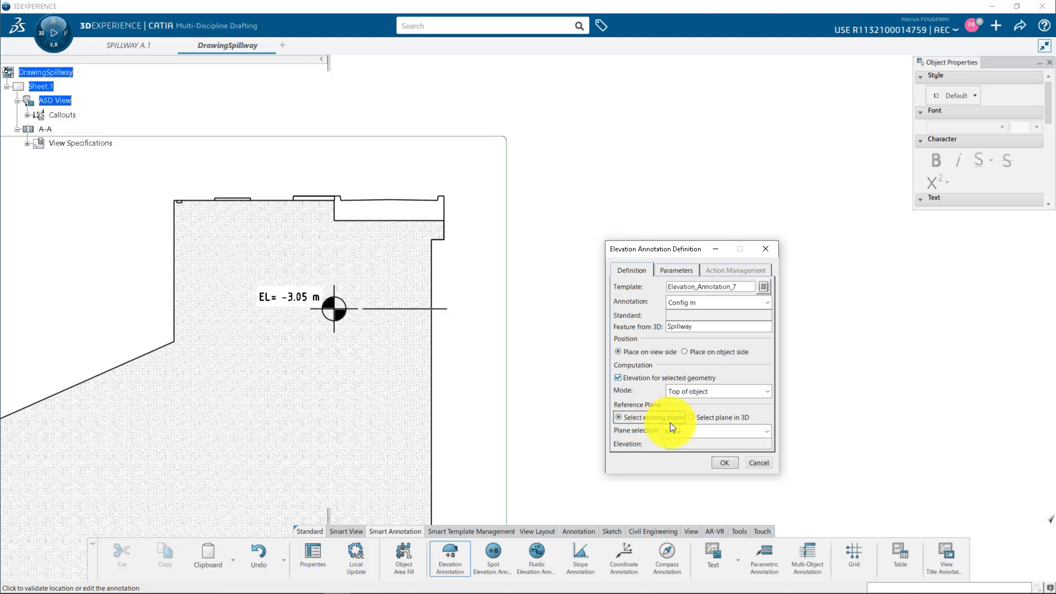
left_click(687, 430)
left_click(698, 457)
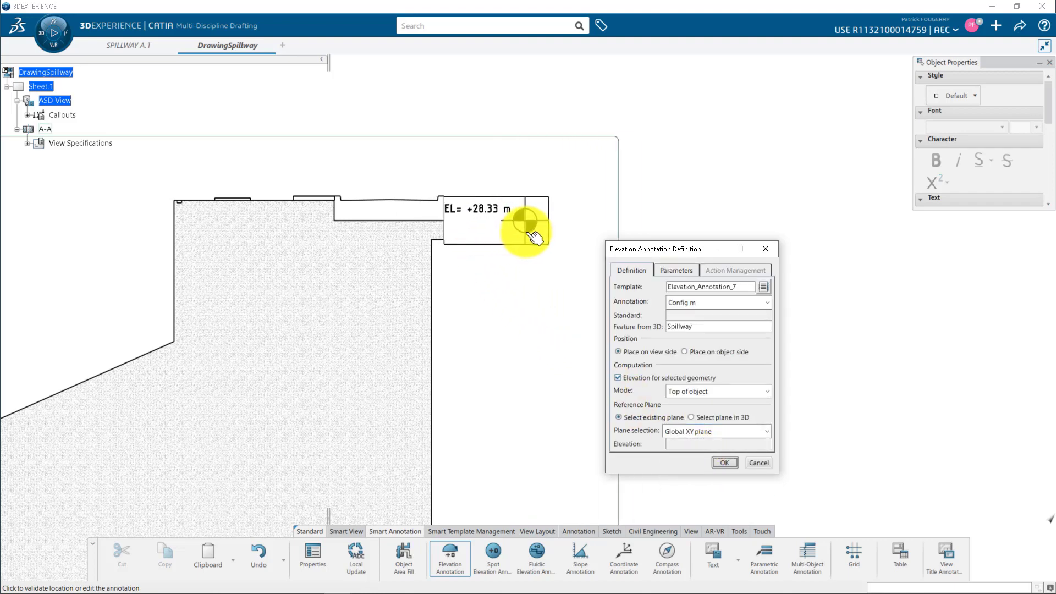
left_click(539, 242)
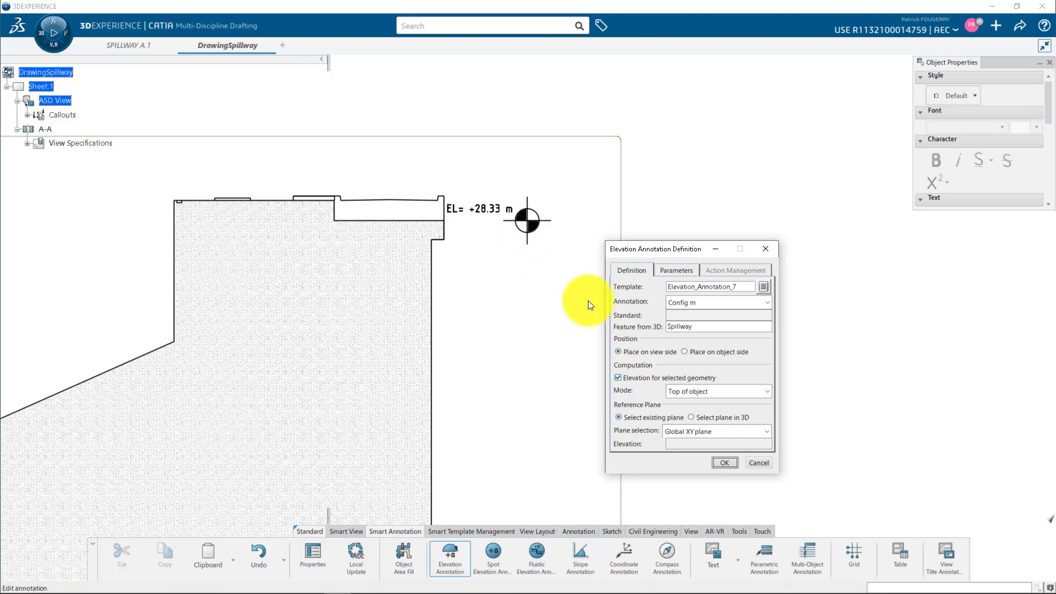
Set the elevation text orientation to left horizontally and up vertically, and confirm
left_click(674, 272)
left_click(737, 291)
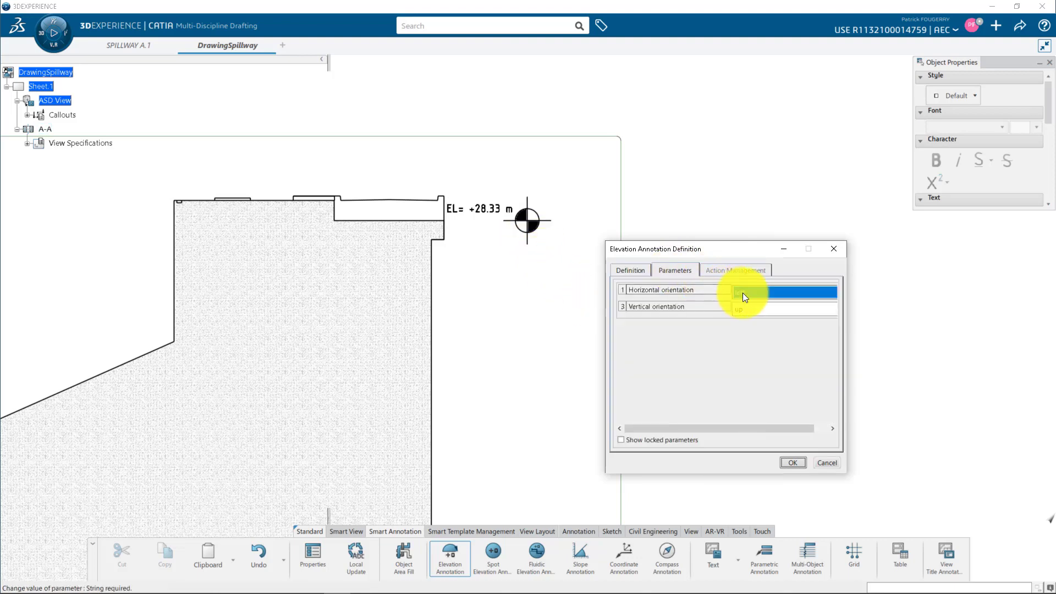
left_click(744, 292)
left_click(761, 315)
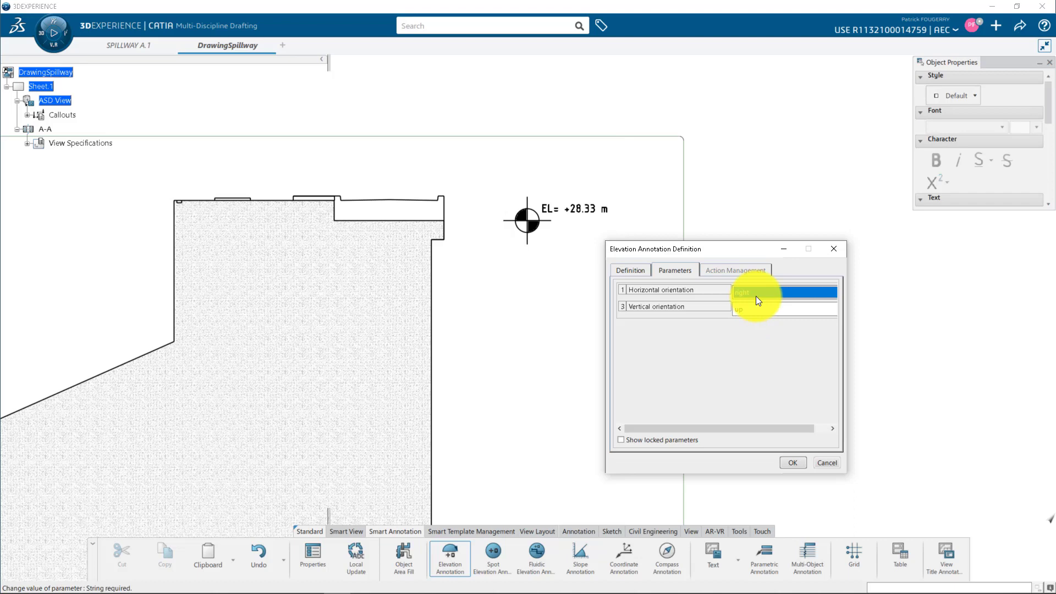
left_click(756, 296)
left_click(753, 304)
left_click(750, 306)
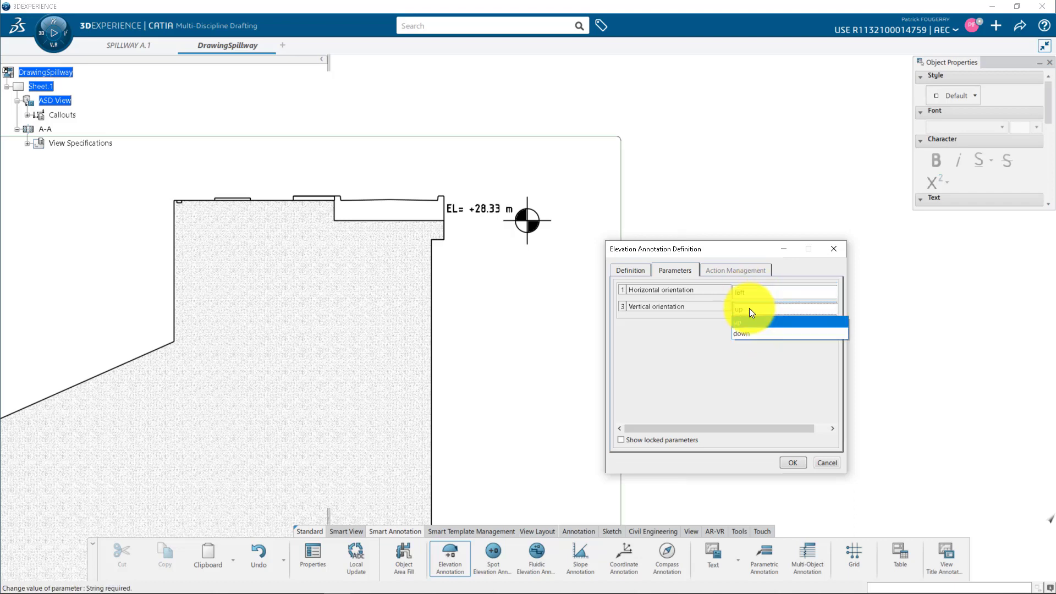
left_click(746, 309)
left_click(742, 320)
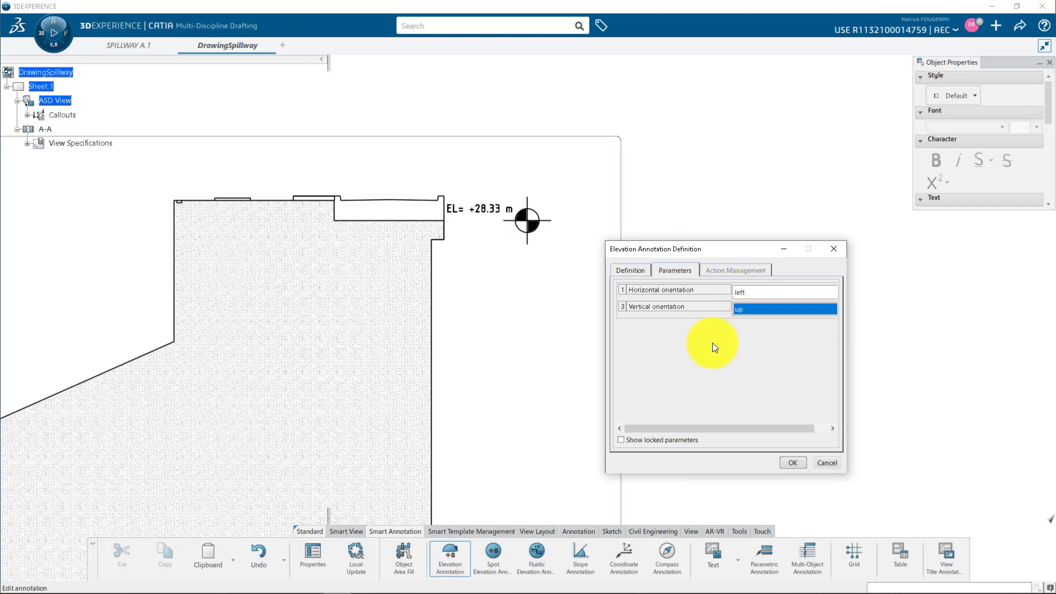
left_click(640, 272)
left_click(792, 464)
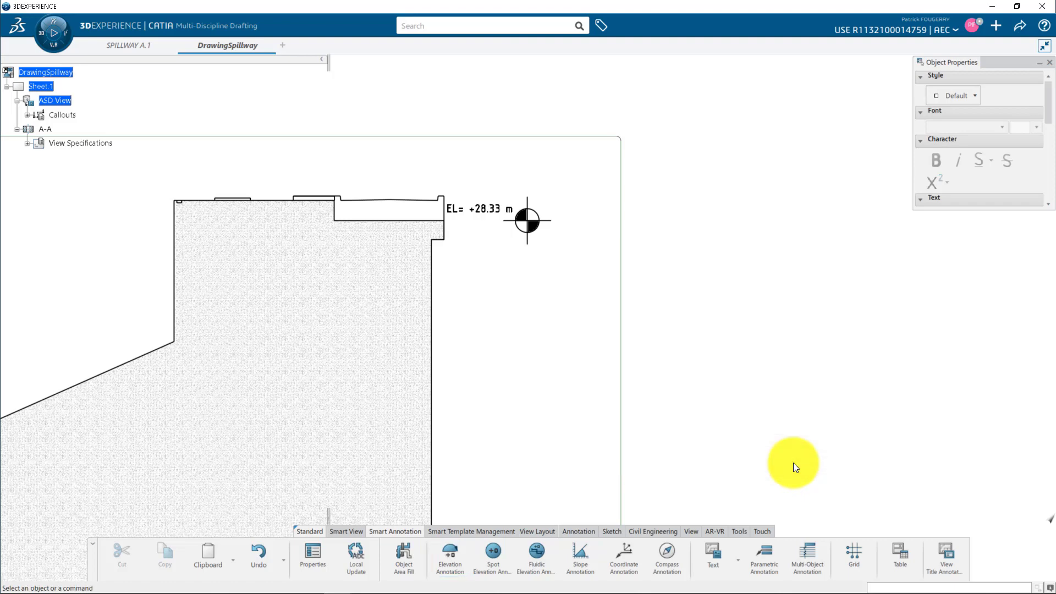
Duplicate the elevation mark and move the copy to the section's top-left corner
right_click(503, 213)
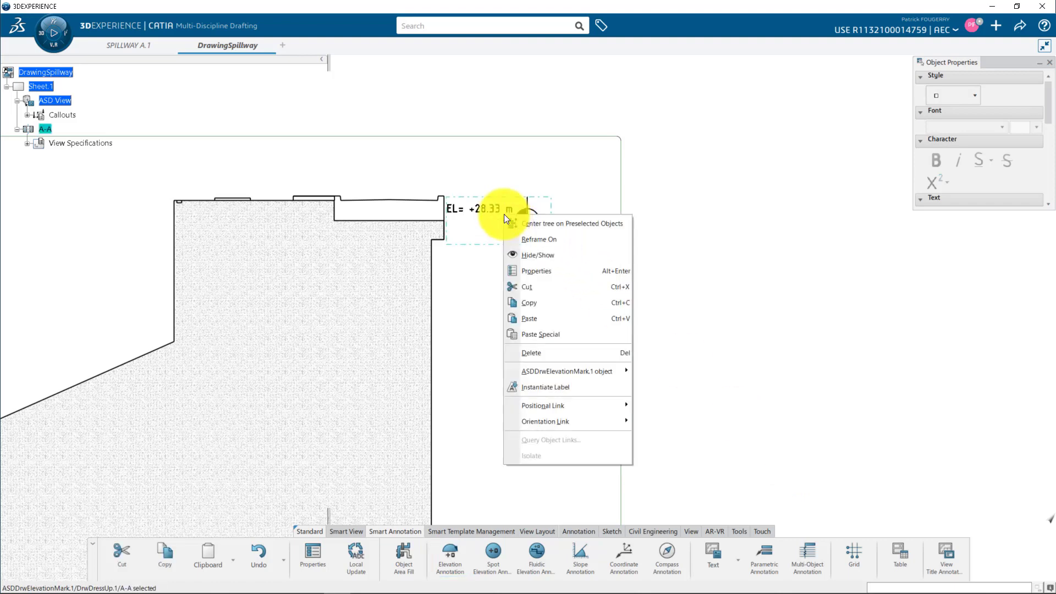
left_click(556, 289)
right_click(193, 200)
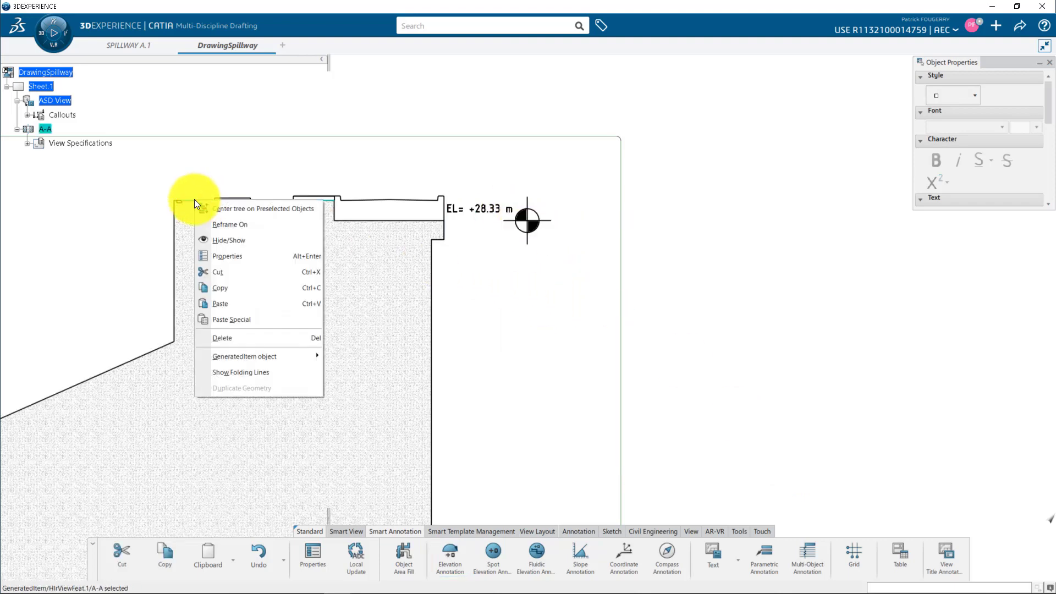
left_click(230, 302)
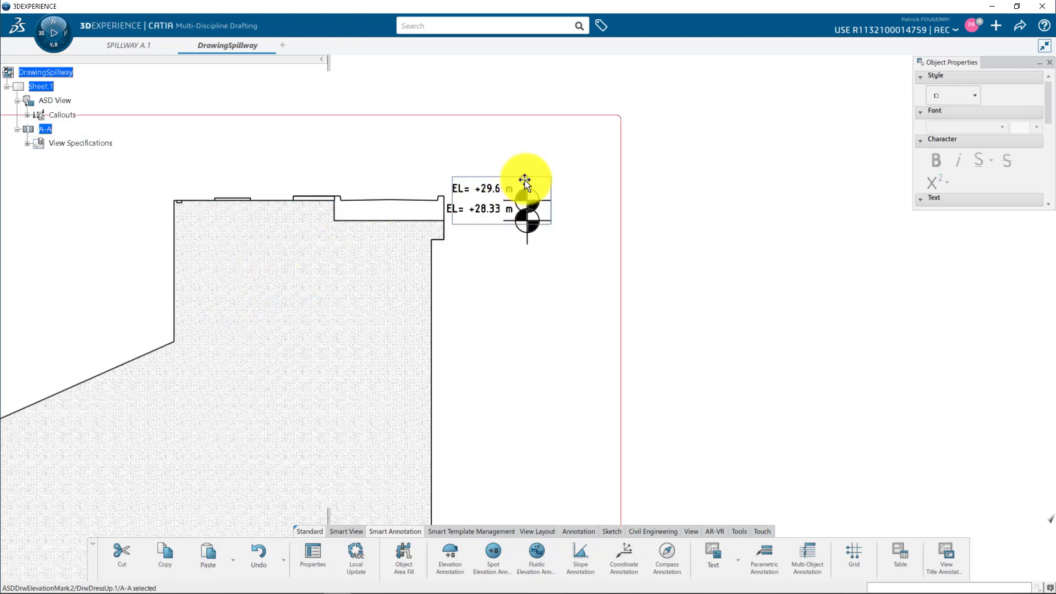
left_click_drag(523, 179, 116, 182)
Set the EL= +29.6 m mark's horizontal orientation to right
double_click(94, 189)
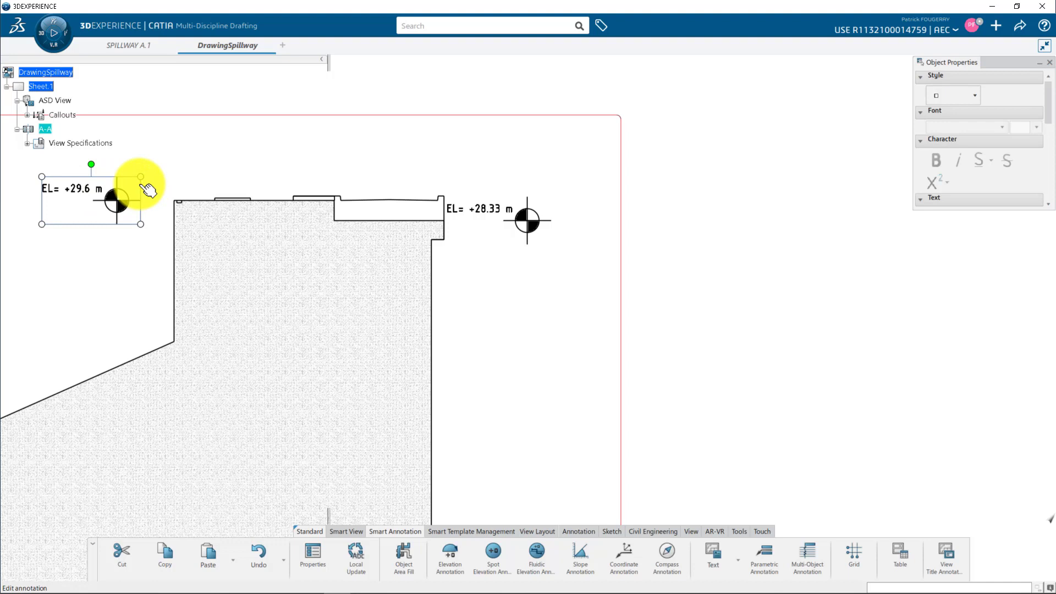
left_click(685, 270)
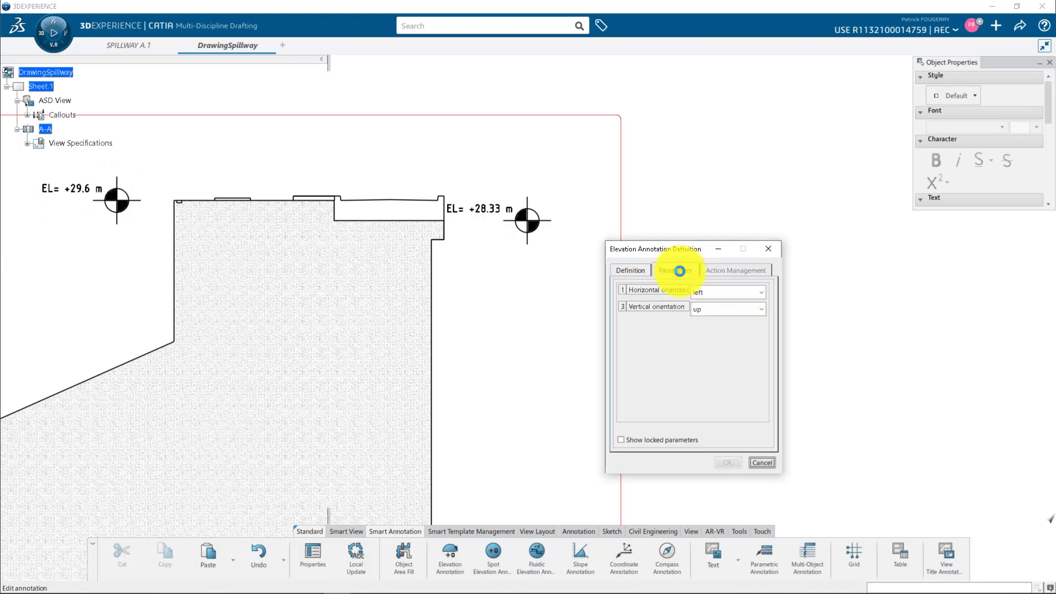
left_click(716, 292)
left_click(723, 318)
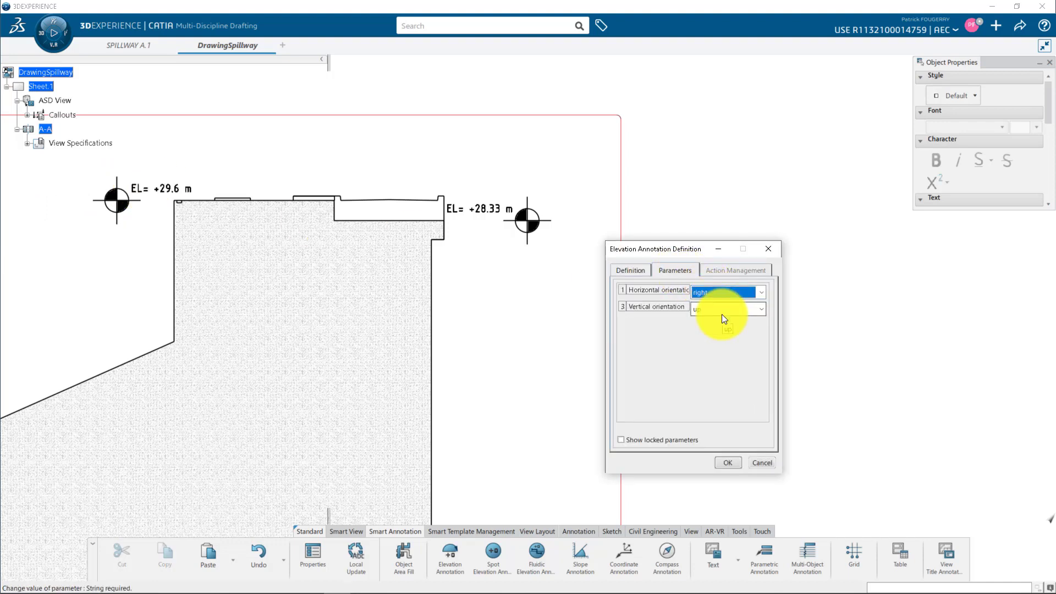
left_click(728, 462)
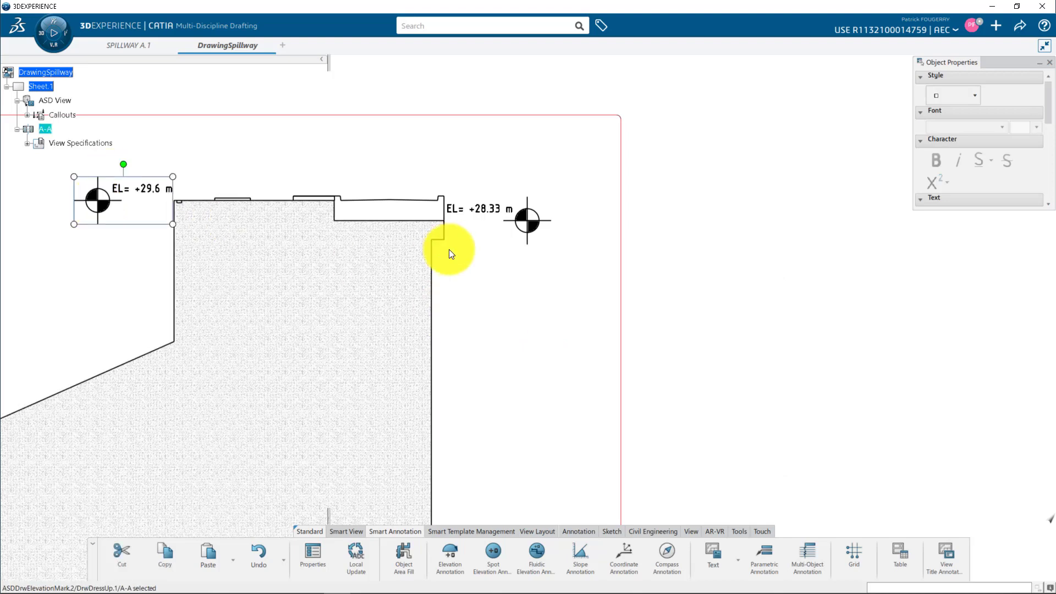
Place the EL= +2 m mark at the section's bottom right
scroll(517, 331, "down", 2)
left_click(439, 447)
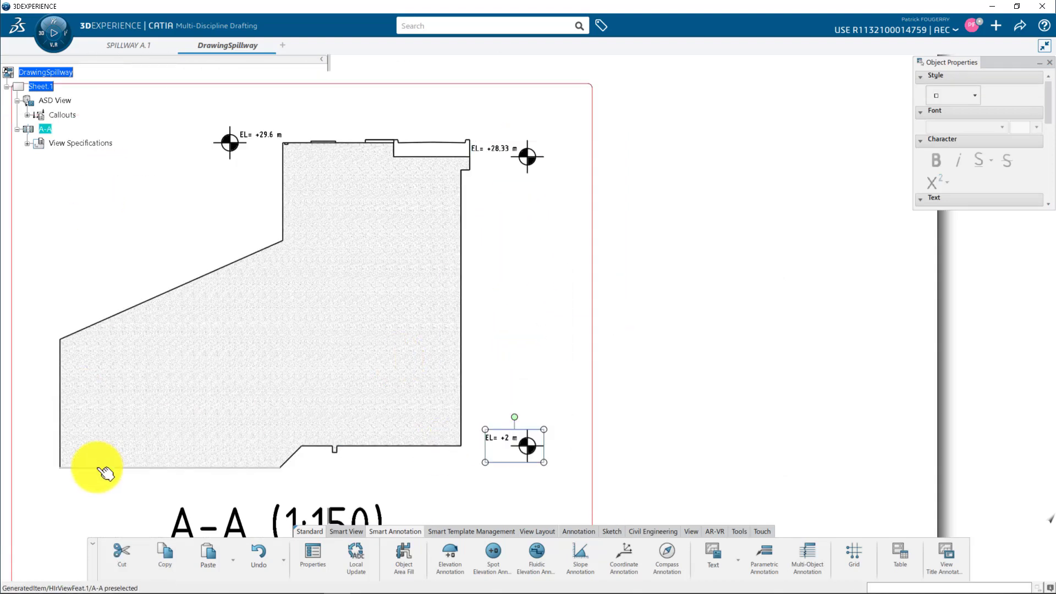
right_click(102, 471)
left_click(137, 389)
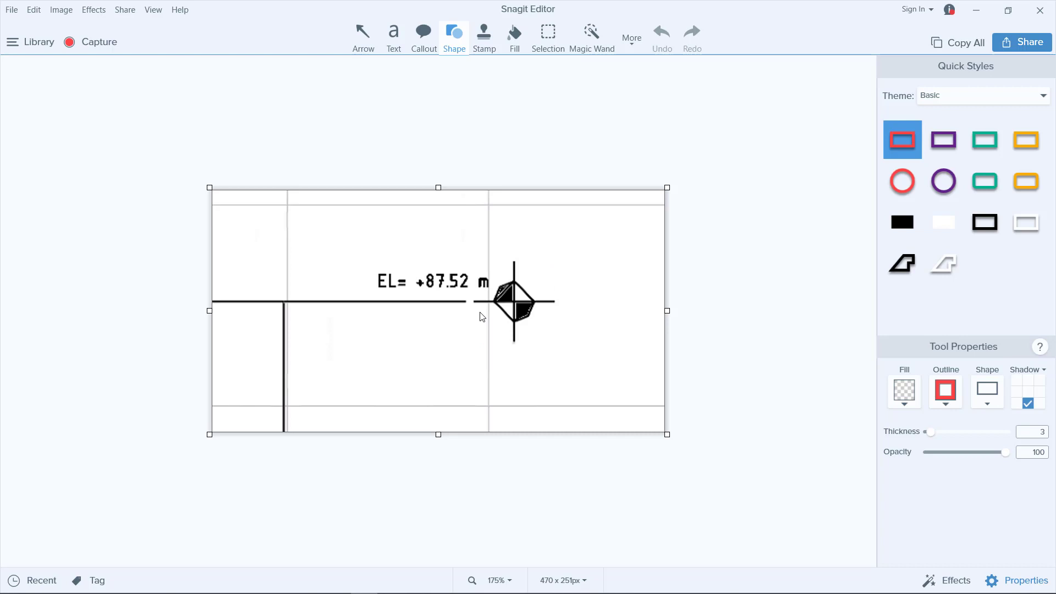
Dismiss the capture editor and review the Performance settings under 2D 3D View Display preferences
left_click(977, 12)
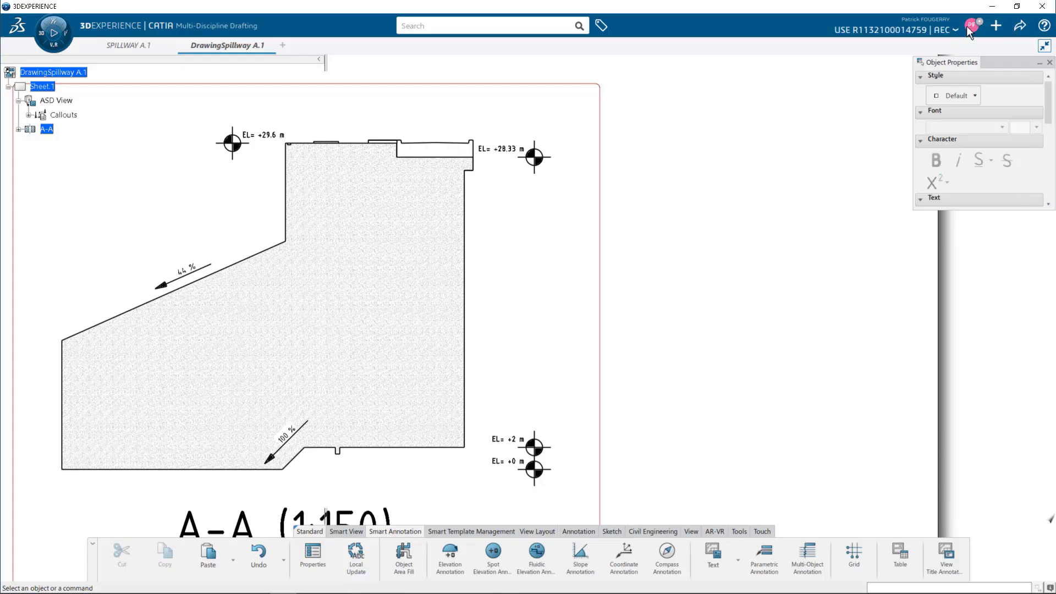
left_click(973, 26)
left_click(931, 63)
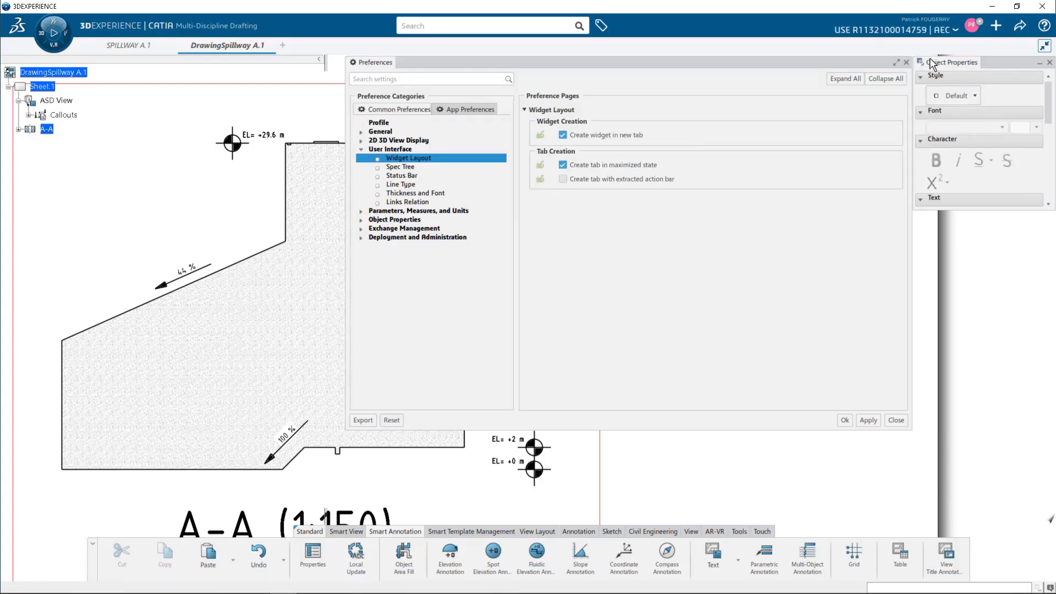
left_click(360, 141)
left_click(397, 167)
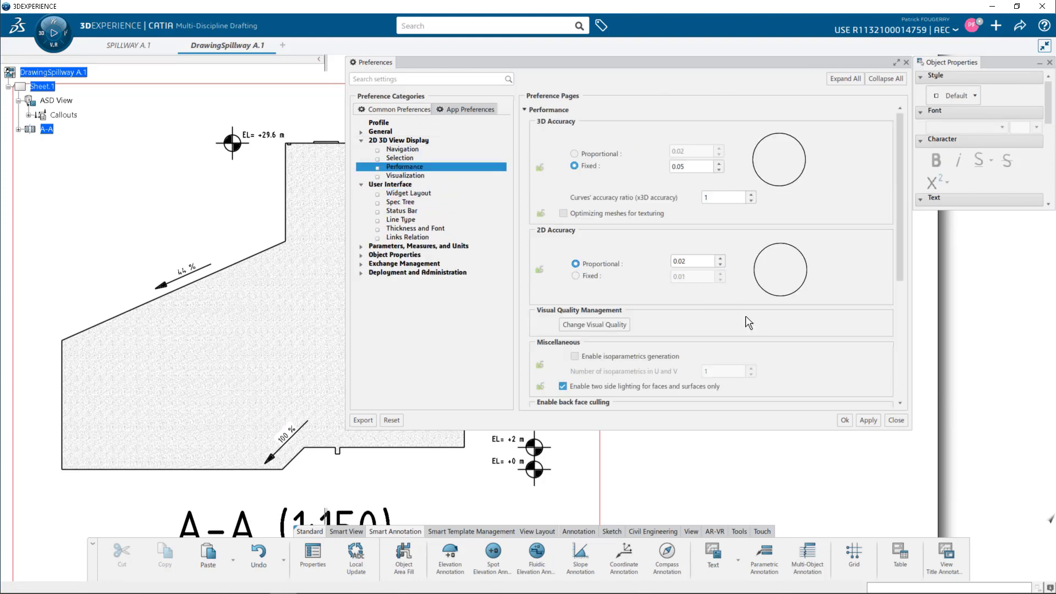
left_click(844, 421)
Label the slanted face with a 44 % slope arrow from Slope_Annotation_4, measured against Global XY plane
left_click(579, 564)
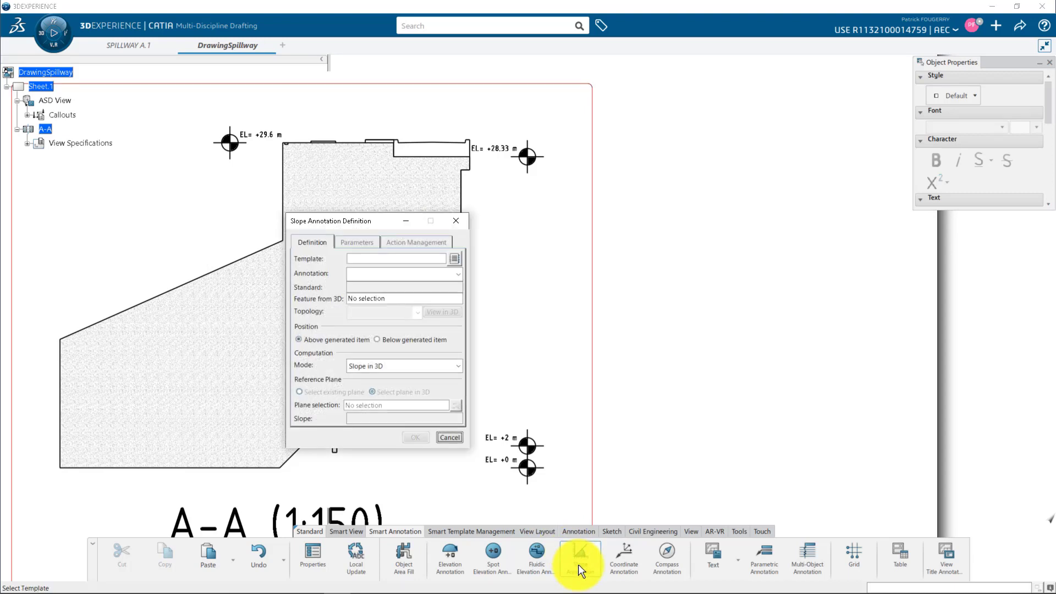
left_click(453, 259)
left_click(1004, 162)
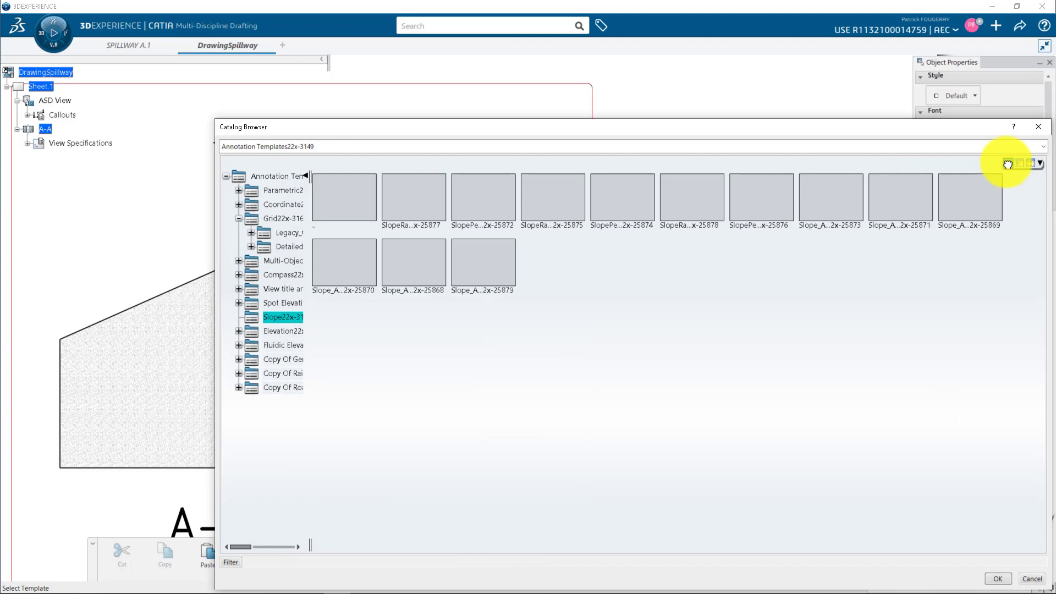
double_click(325, 268)
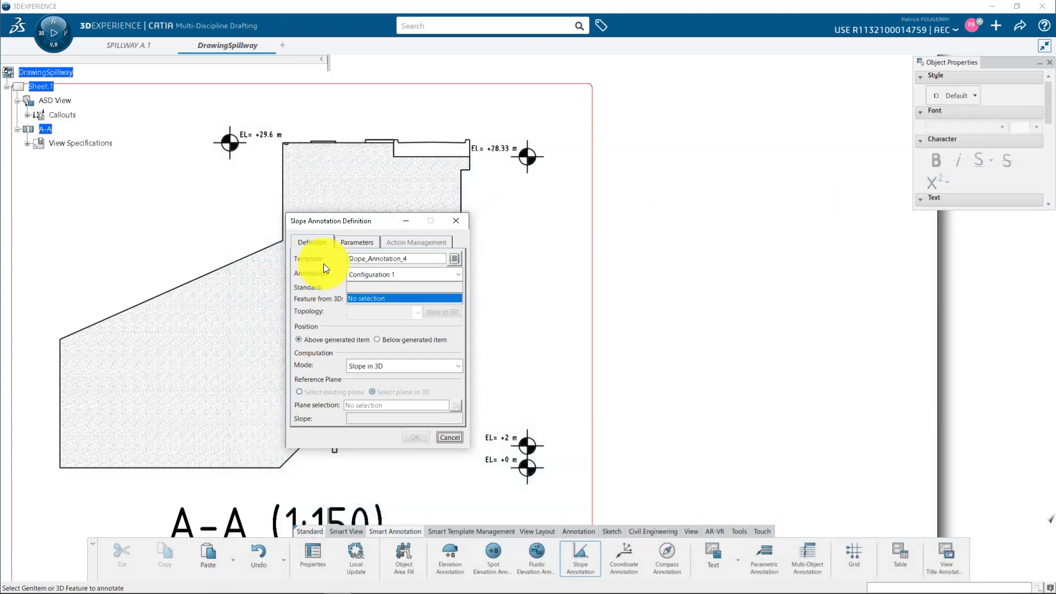
left_click(202, 285)
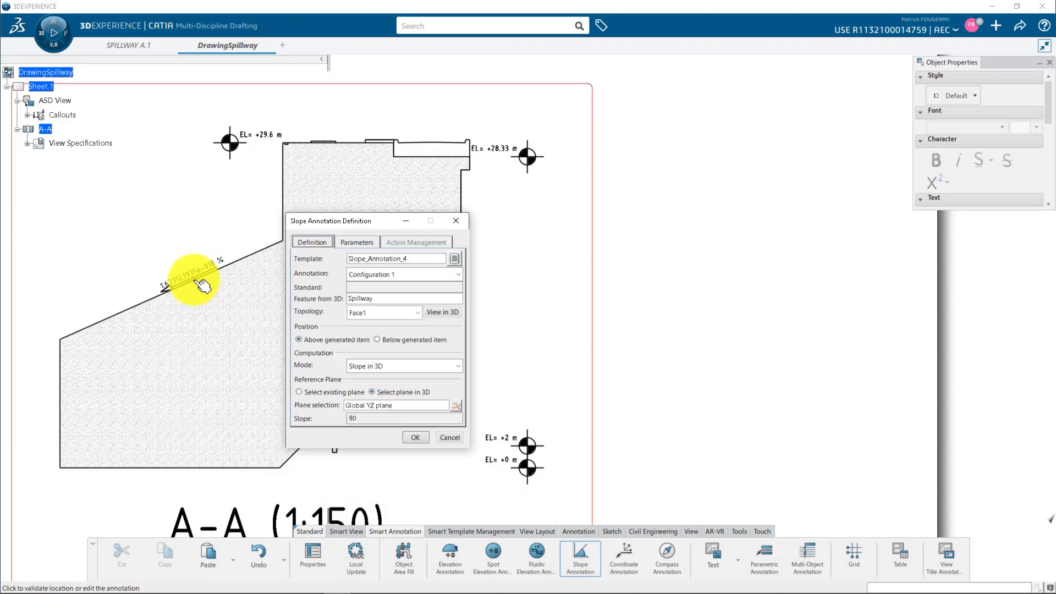
left_click(355, 391)
left_click(374, 405)
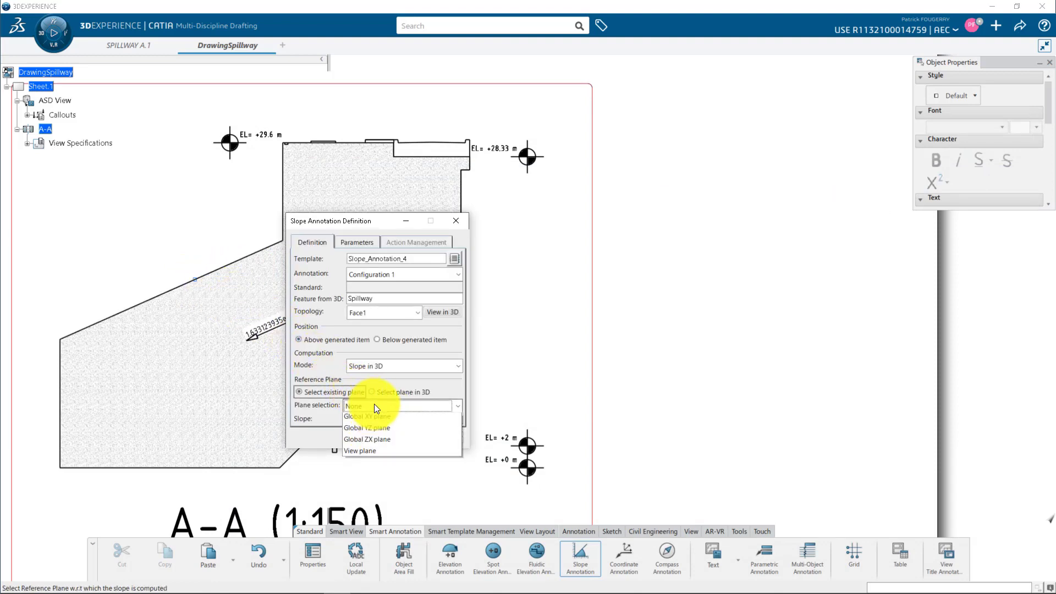
left_click(387, 429)
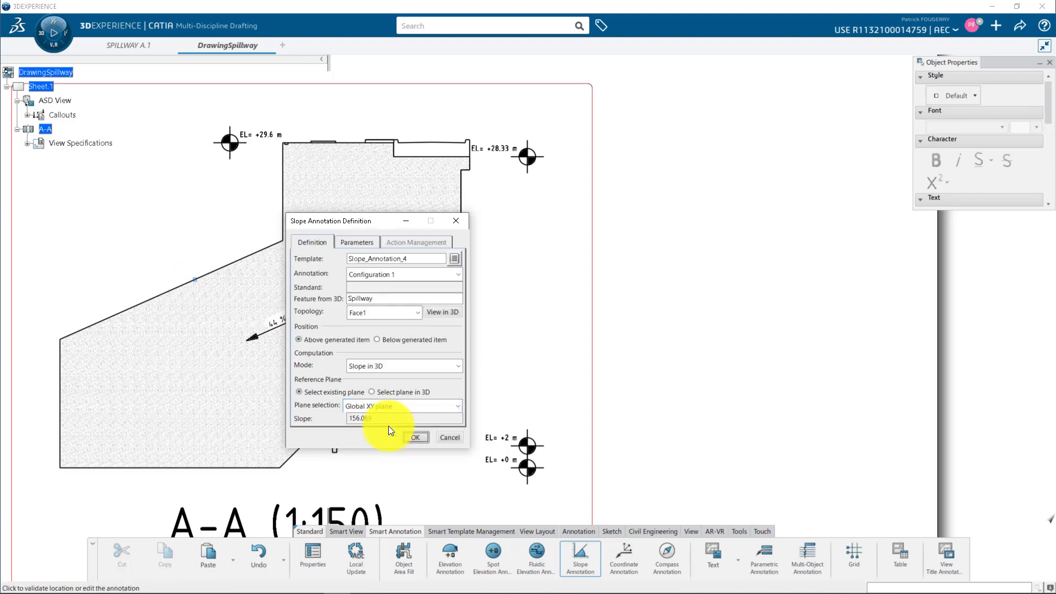
left_click(182, 275)
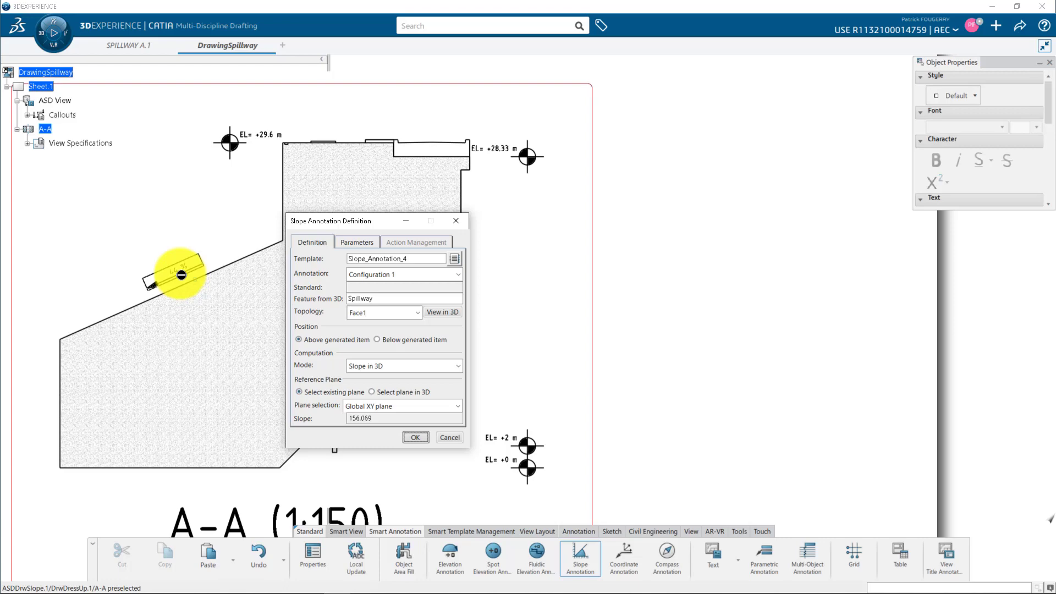
left_click(415, 437)
Add a 100 % slope annotation to the lower sloped edge
right_click(183, 266)
left_click(278, 448)
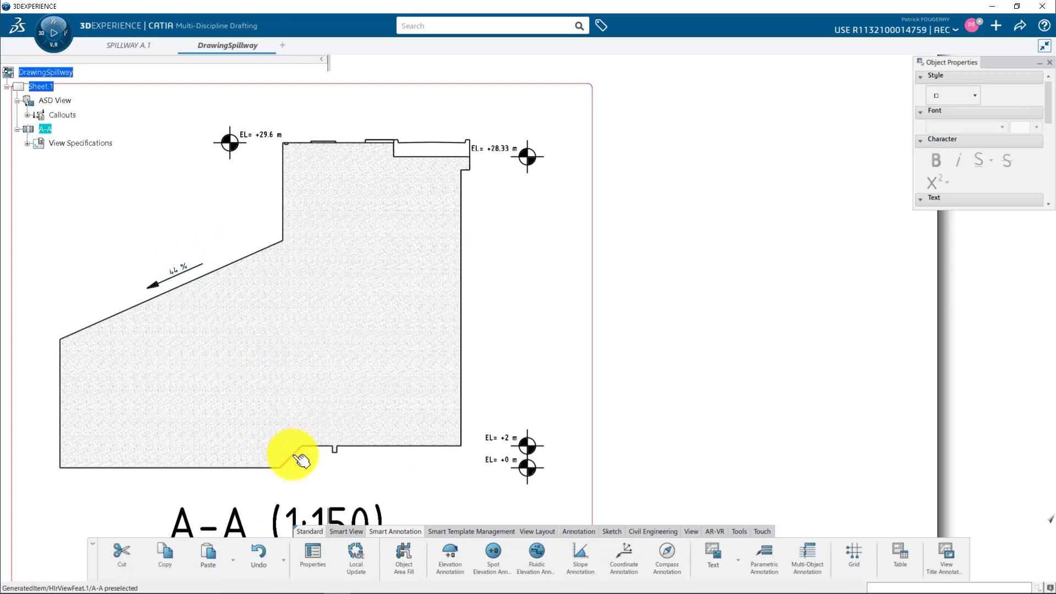
right_click(301, 460)
left_click(335, 362)
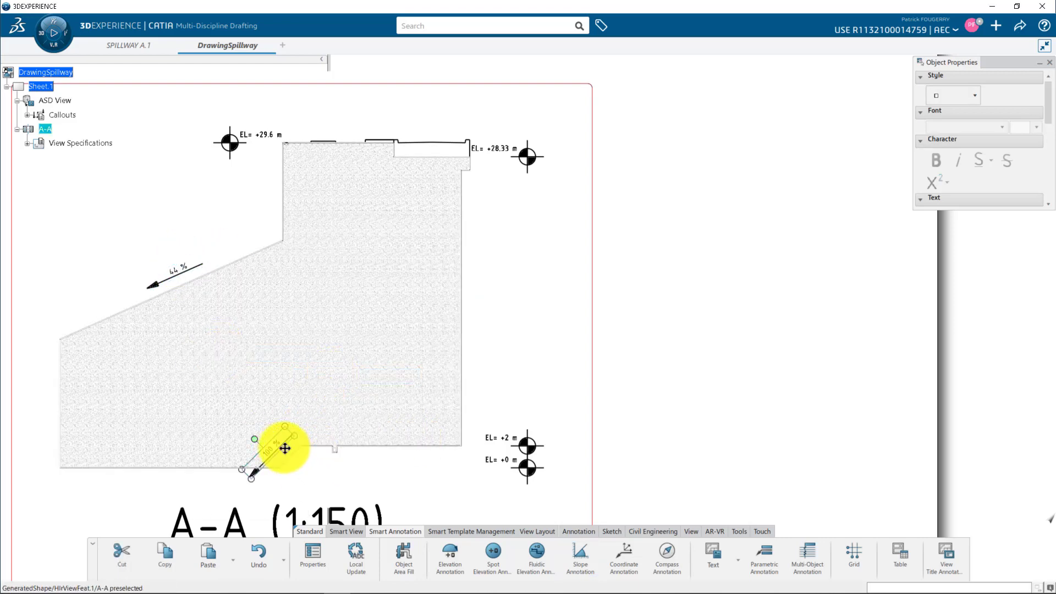
Make the plan view active and insert a BigArrow compass annotation
middle_click_drag(571, 293, 575, 330)
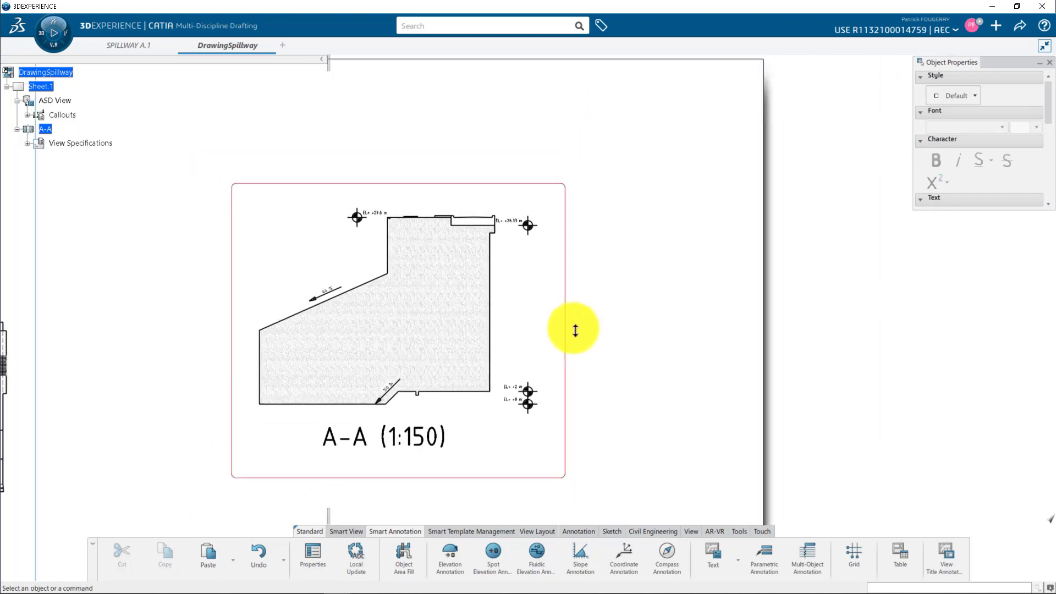
middle_click_drag(214, 295, 431, 217)
left_click(412, 172)
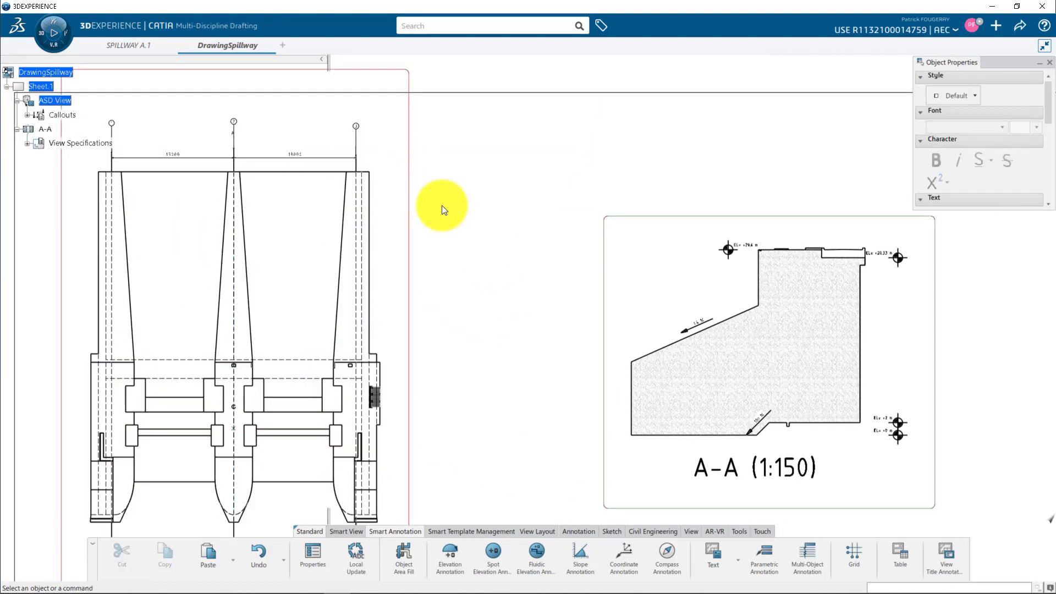
left_click(667, 558)
left_click(1032, 513)
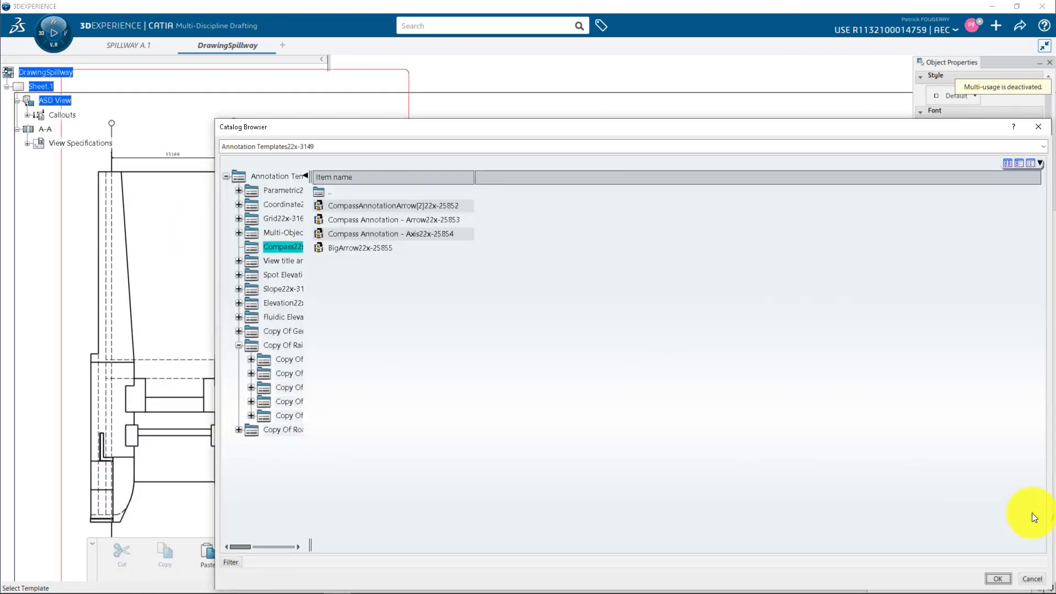
left_click(1008, 164)
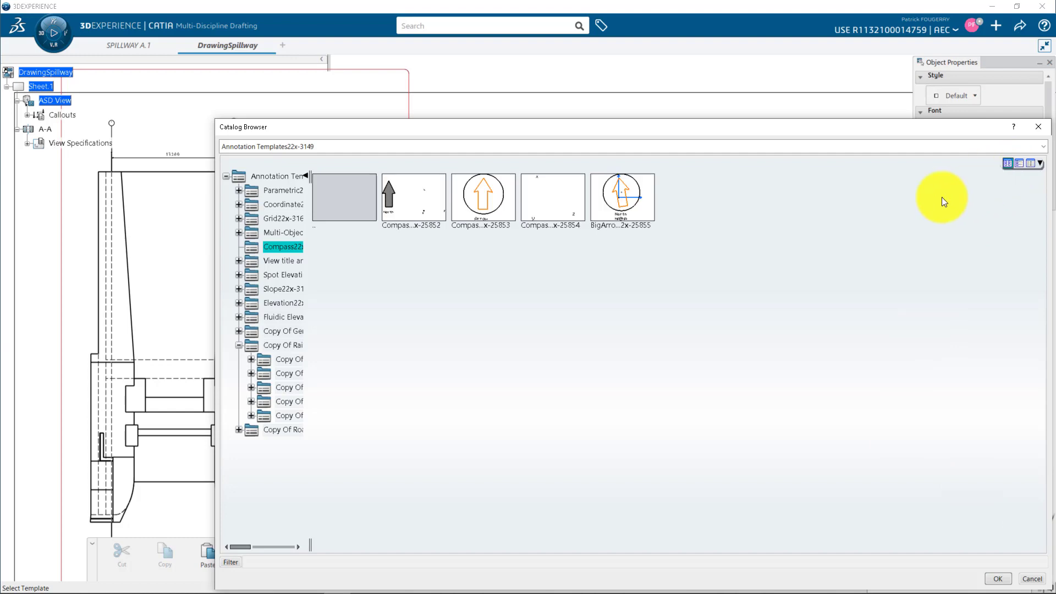
double_click(623, 205)
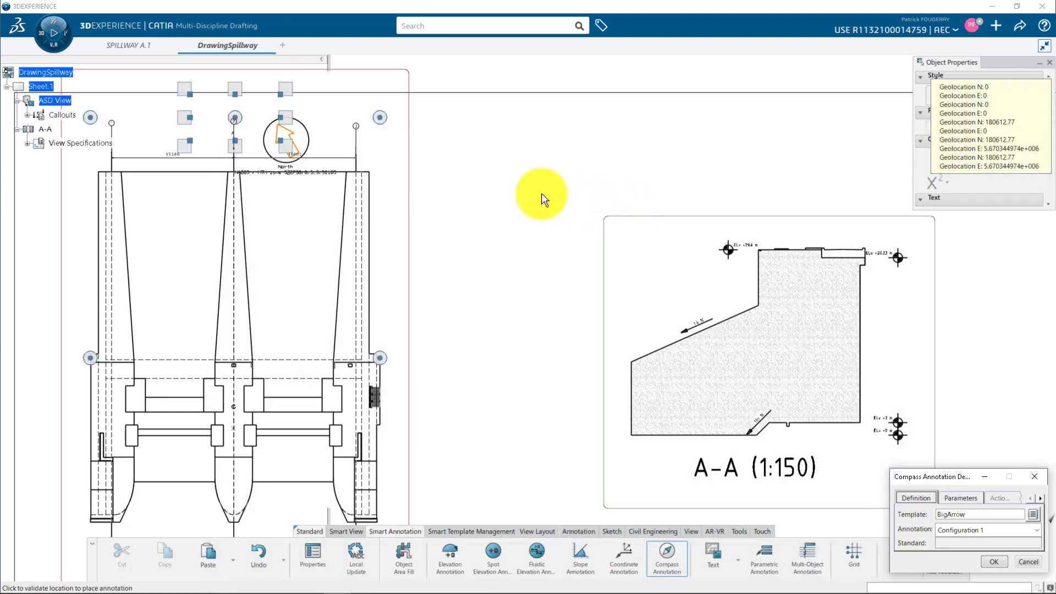
left_click(985, 560)
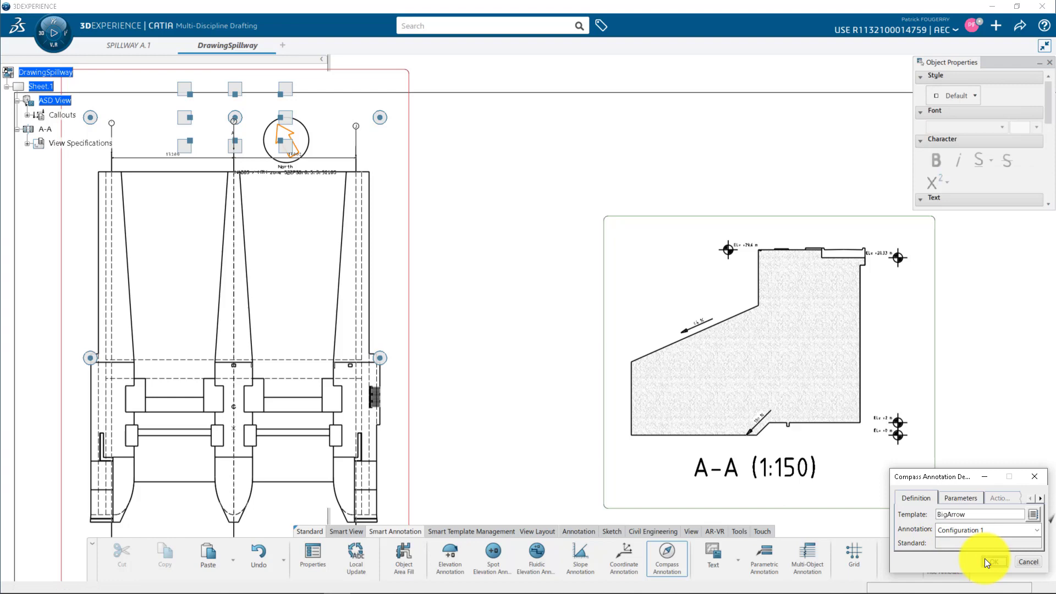
Position the NAD83 / MTM zone 5 compass beside the plan view's top right
mouse_move(287, 128)
left_mouse_down()
mouse_move(295, 118)
mouse_move(472, 141)
left_mouse_up()
left_click(464, 244)
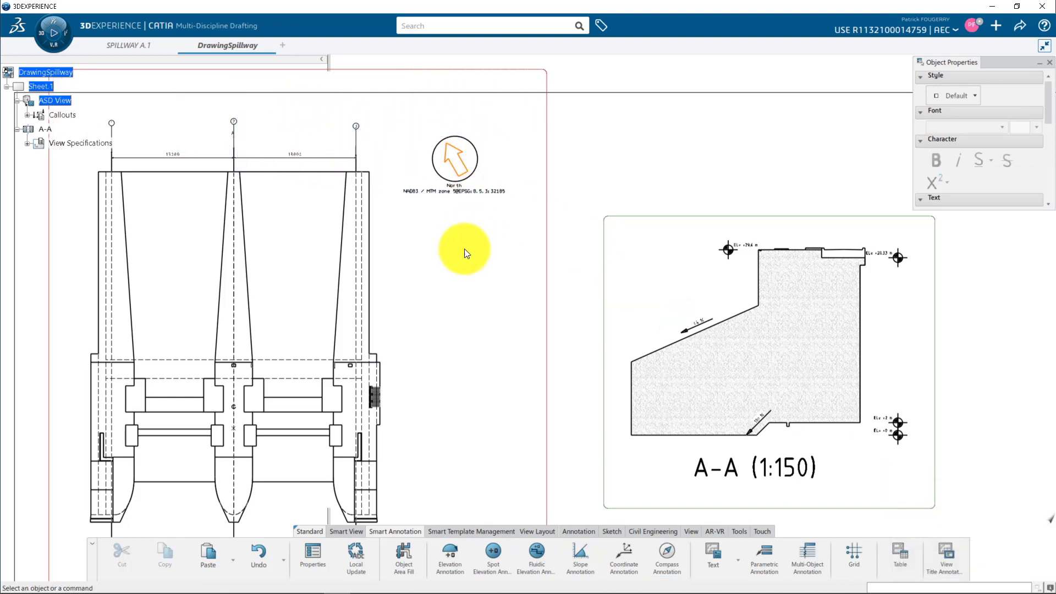
middle_click_drag(465, 249, 500, 363)
scroll(490, 330, "up", 6)
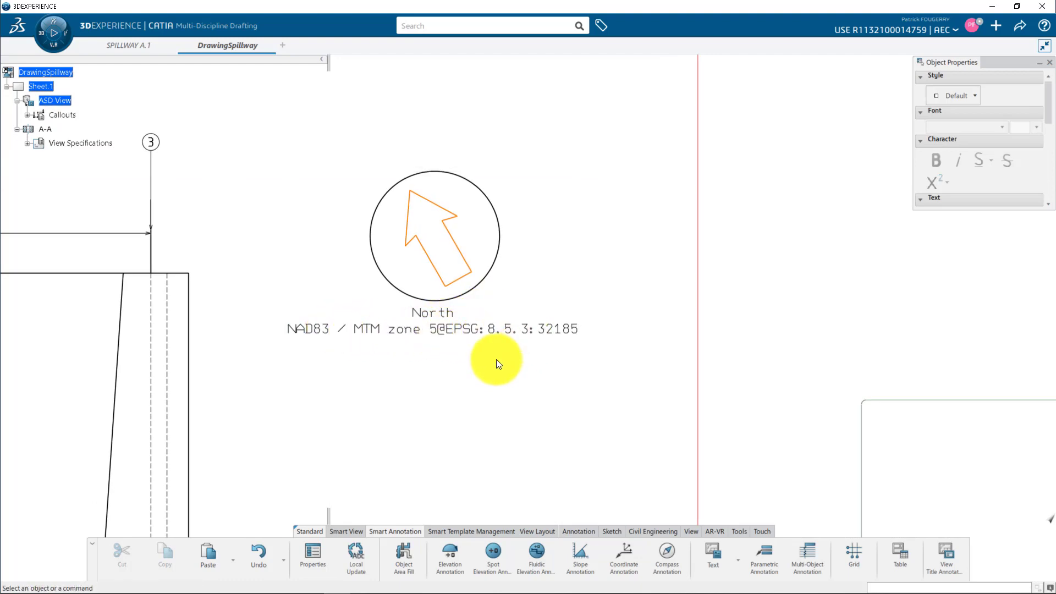
mouse_move(498, 364)
middle_mouse_down()
mouse_move(528, 286)
mouse_move(502, 380)
mouse_move(476, 331)
middle_mouse_up()
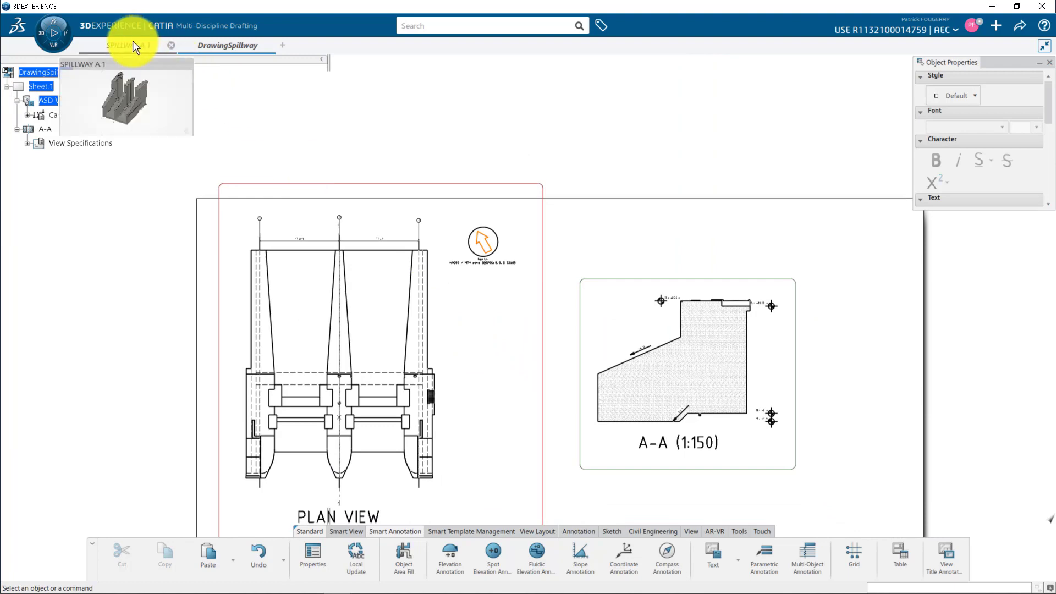
left_click(133, 41)
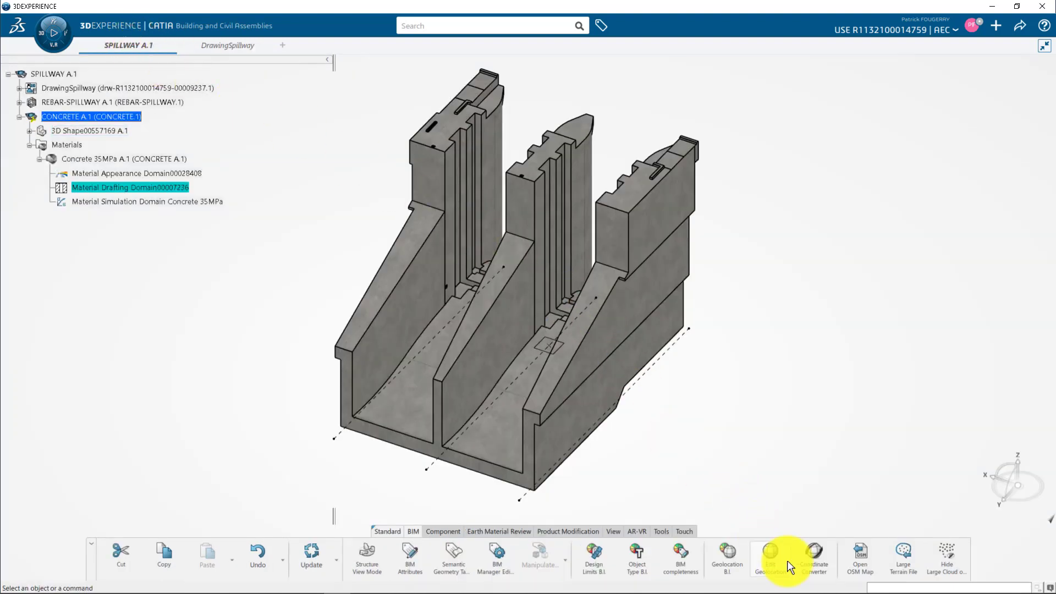
left_click(772, 553)
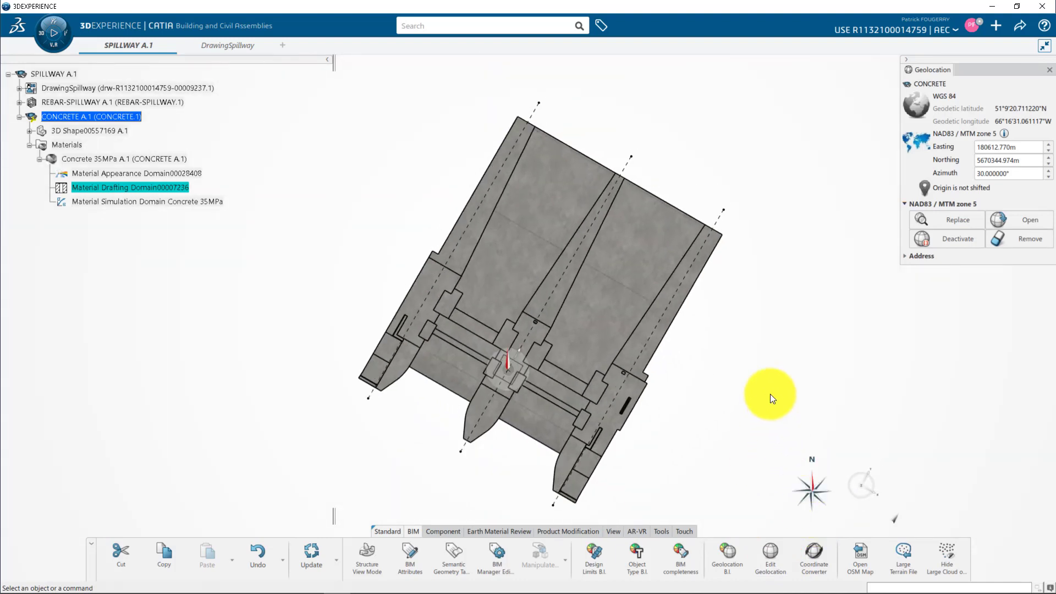
left_click(1048, 70)
Add a NorthingEastingCoordinates label for a plan view point and move it up-right of the plan
left_click(227, 44)
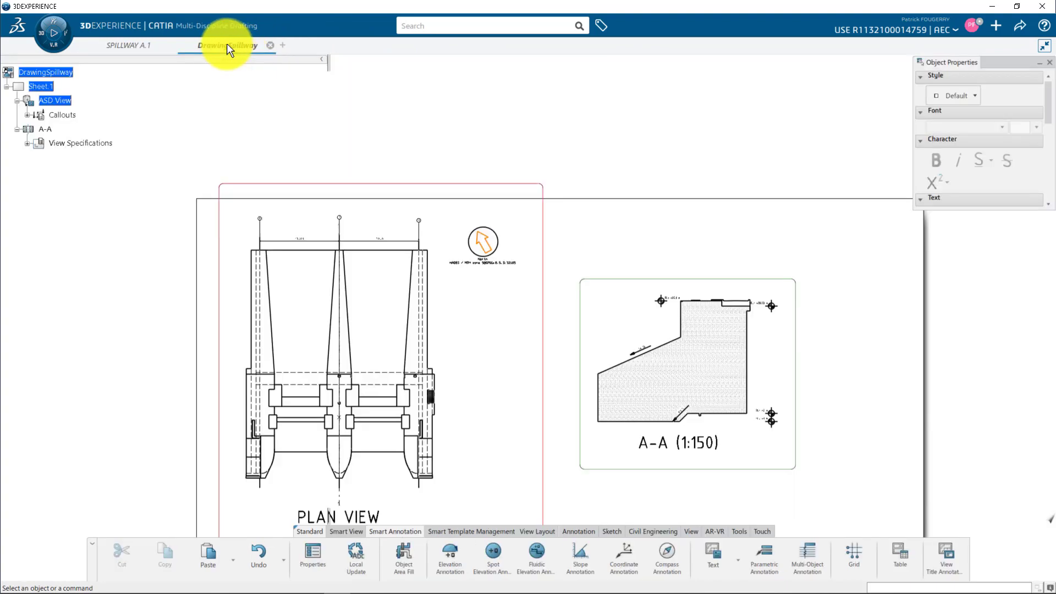
middle_click_drag(549, 337, 549, 319)
left_click(636, 563)
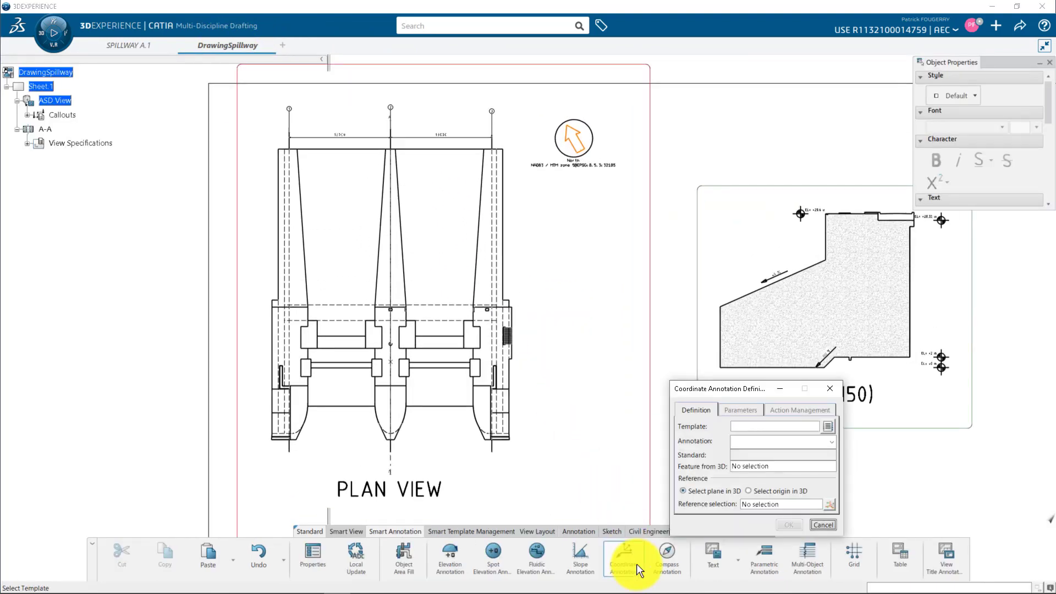
left_click(828, 427)
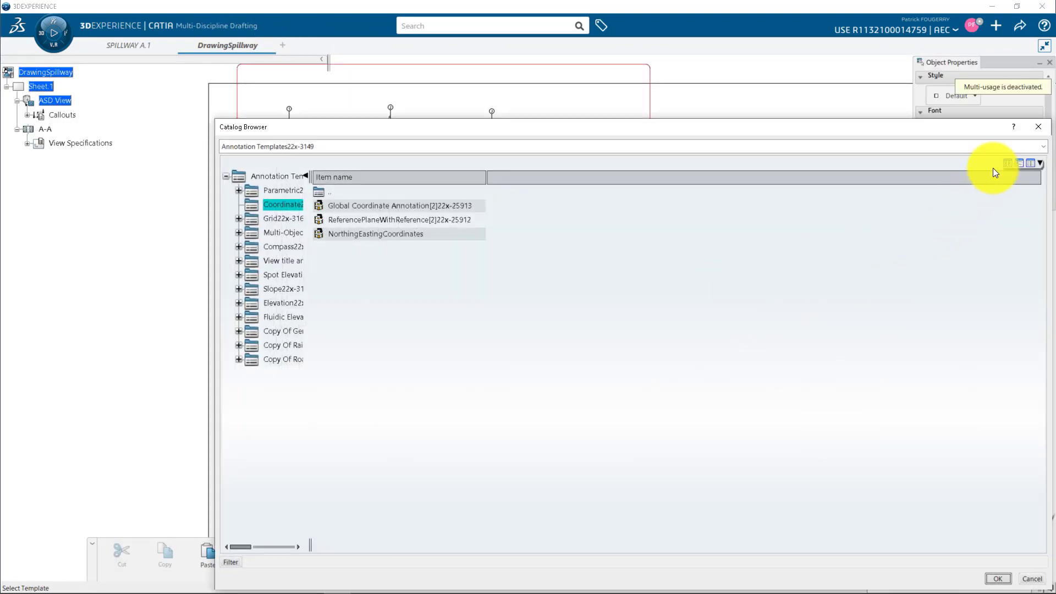
left_click(1009, 163)
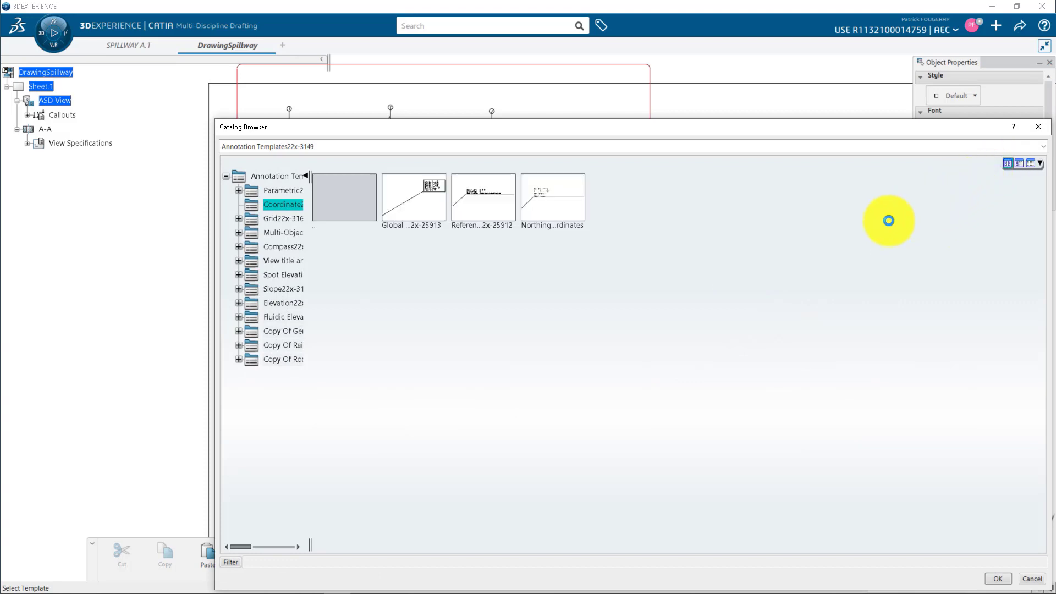
double_click(562, 215)
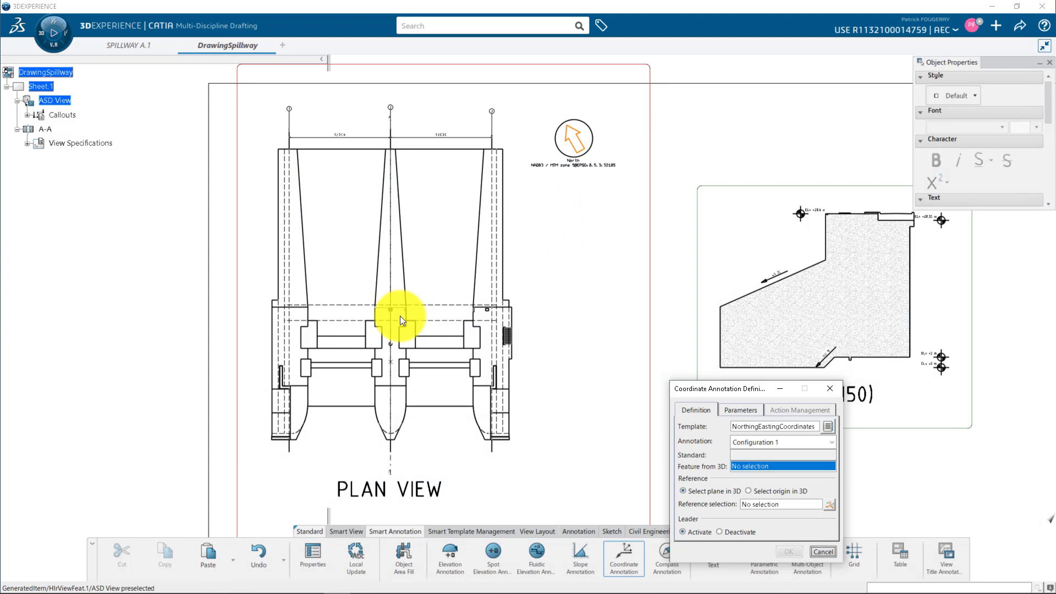
left_click(390, 363)
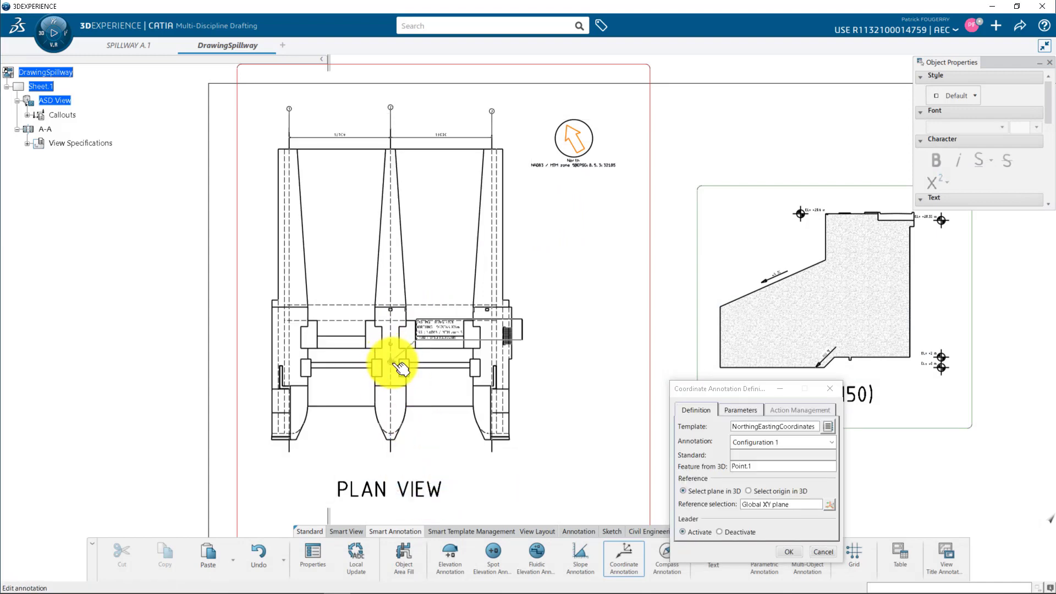
scroll(456, 341, "up", 5)
left_click(405, 306)
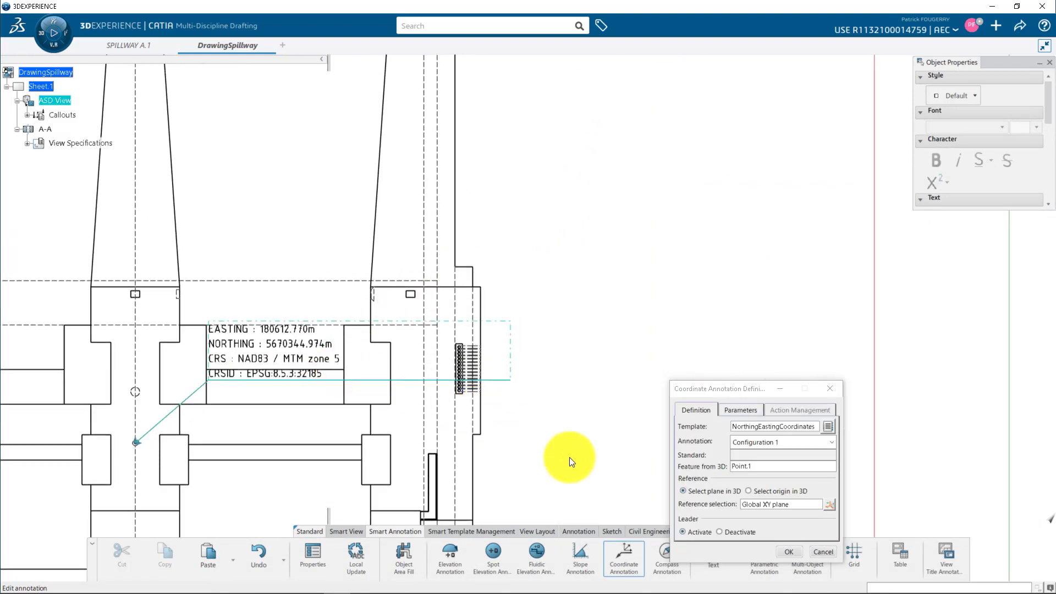
left_click(789, 552)
mouse_move(236, 374)
left_mouse_down()
mouse_move(365, 326)
mouse_move(566, 219)
left_mouse_up()
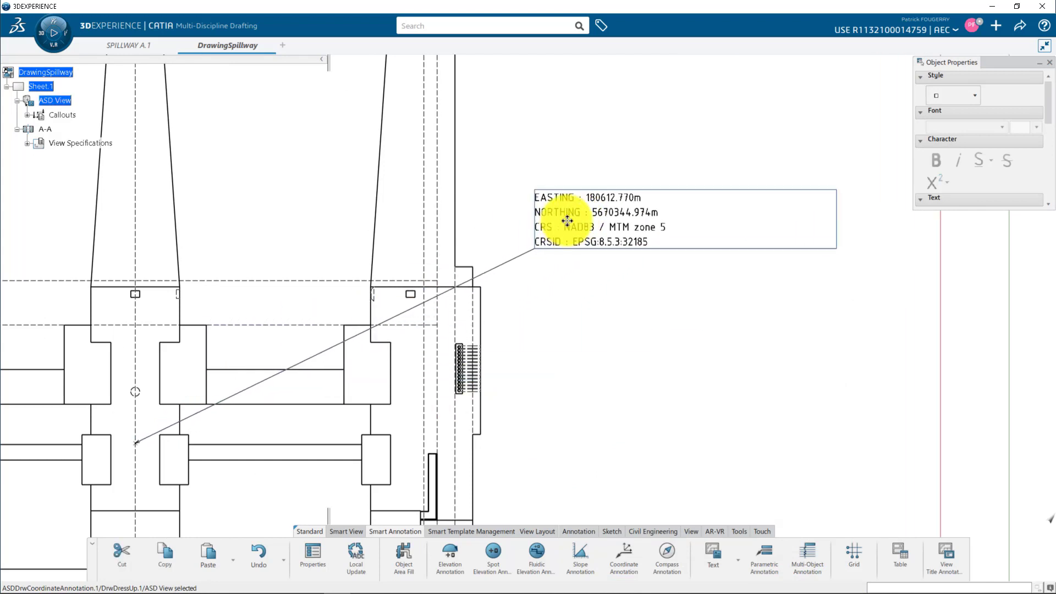
left_click(609, 295)
Compare the label against the 3D spillway model's geolocation settings
left_click(135, 44)
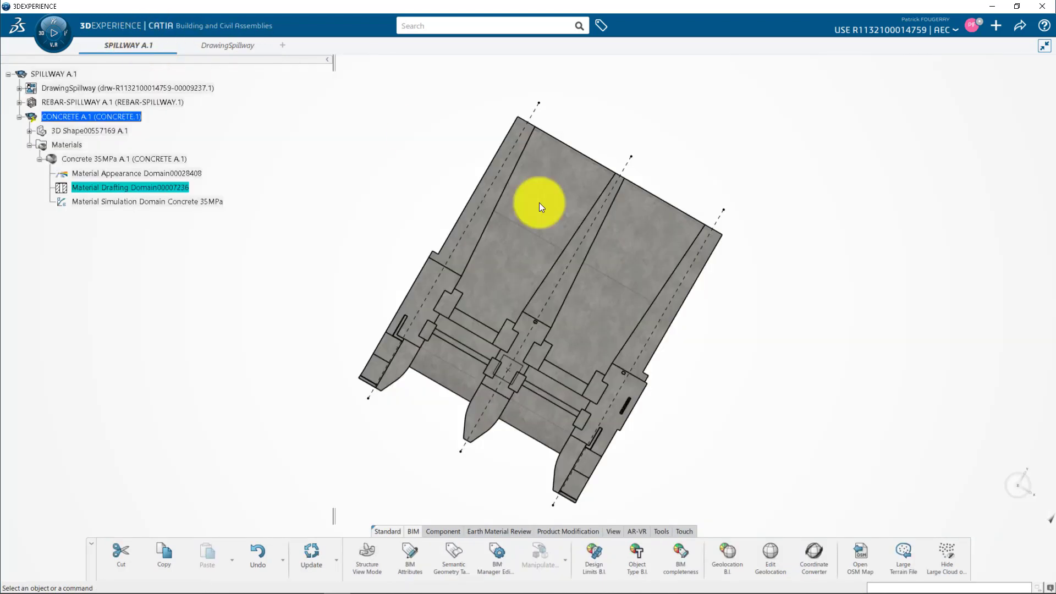
left_click(771, 553)
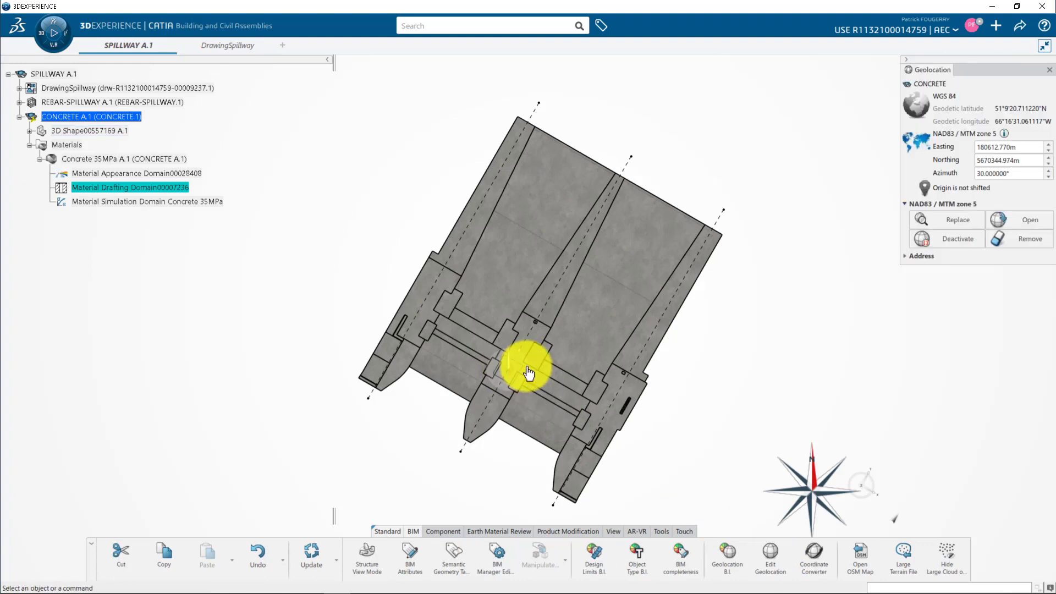
left_click(1049, 70)
left_click(238, 51)
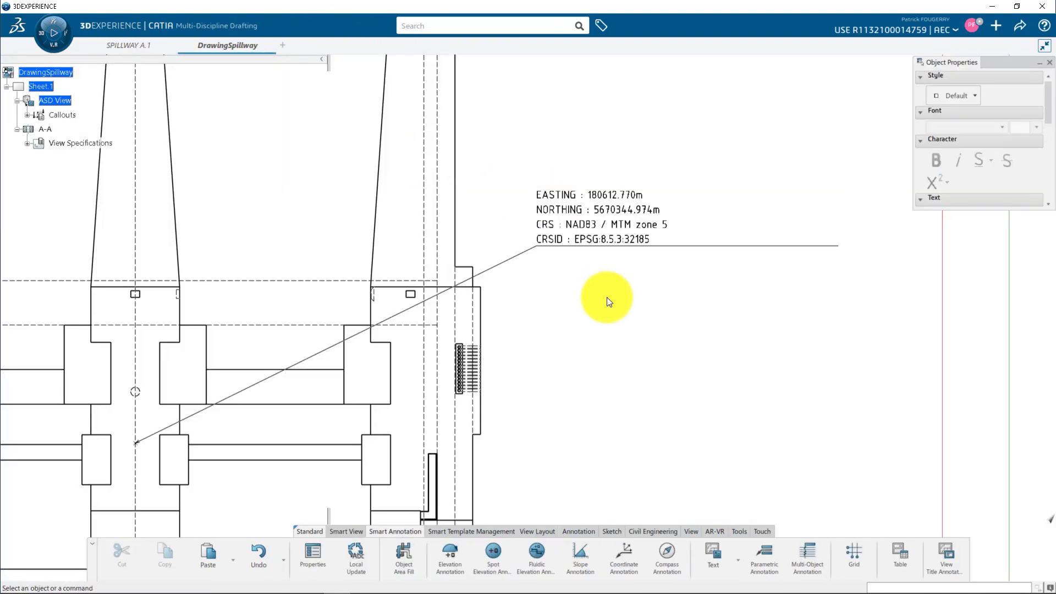
scroll(605, 300, "down", 6)
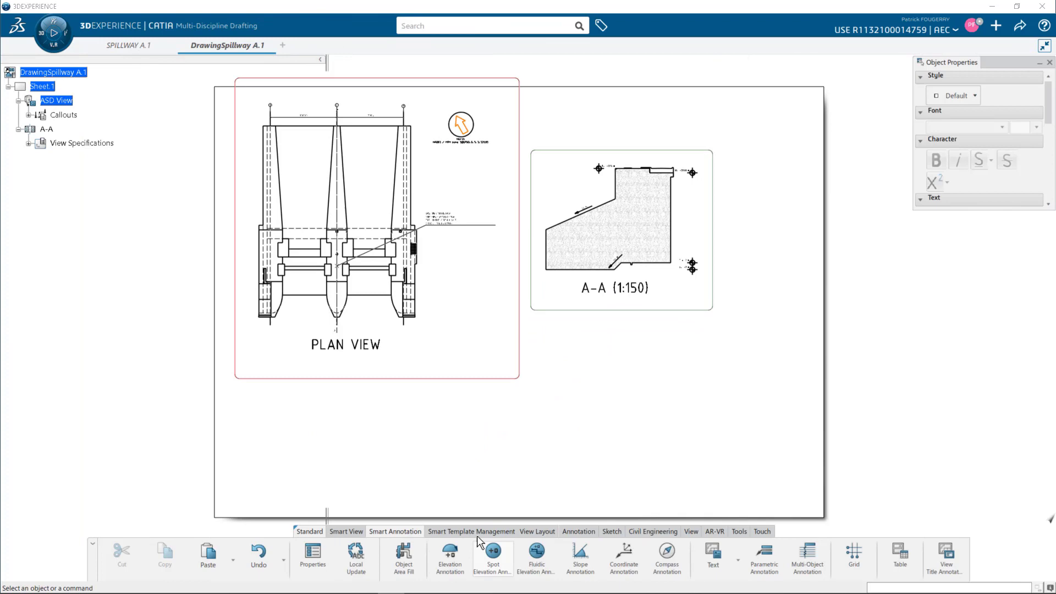
Place an EL. 28.33 m spot elevation from SpotElevation_Example1, computed from the spillway geometry
left_click(494, 552)
left_click(641, 346)
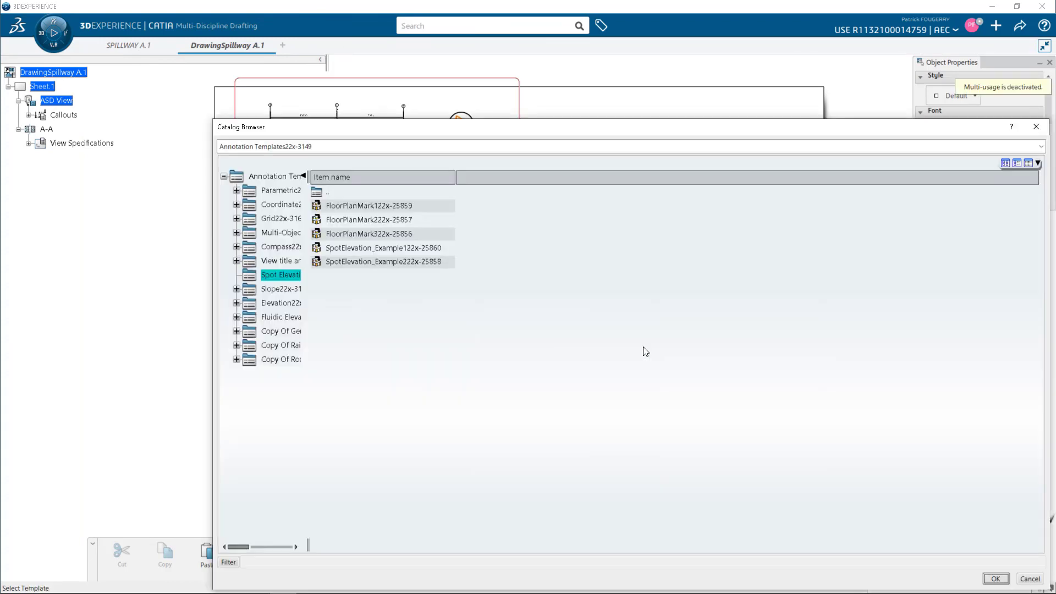
left_click(1007, 163)
double_click(621, 200)
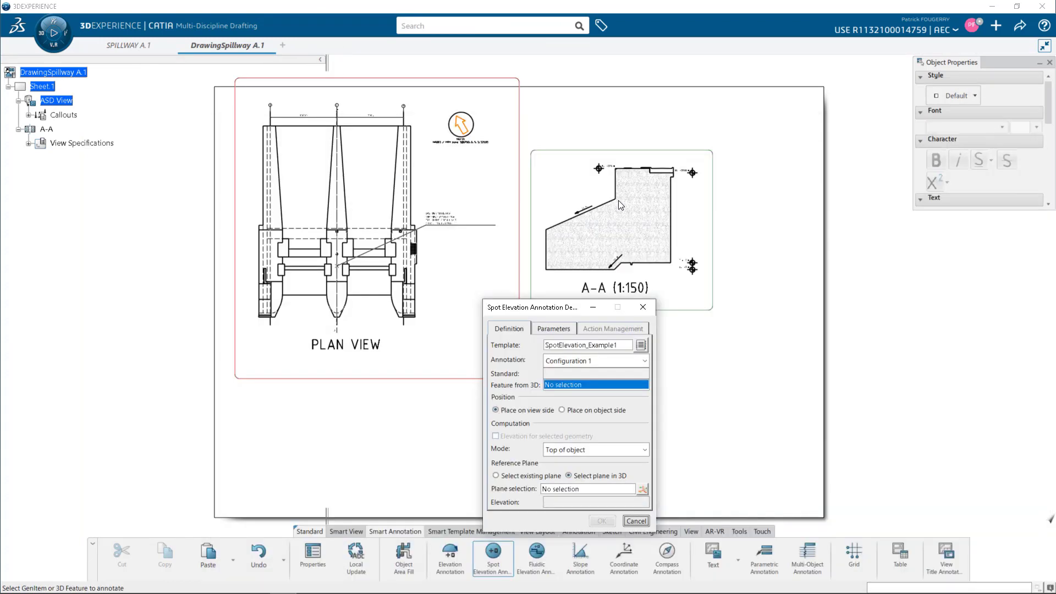
left_click(358, 314)
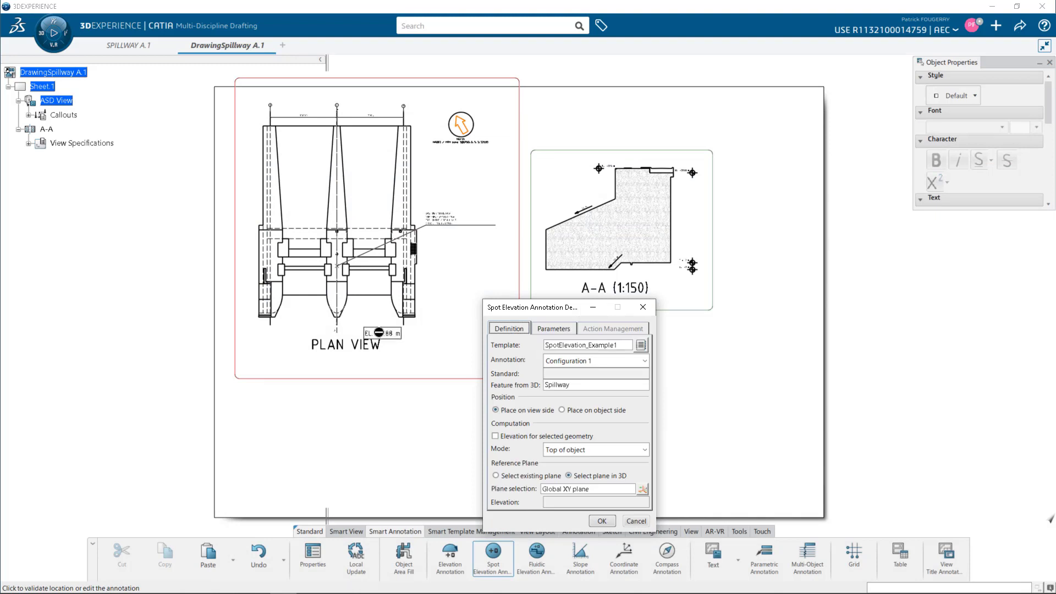
left_click(494, 436)
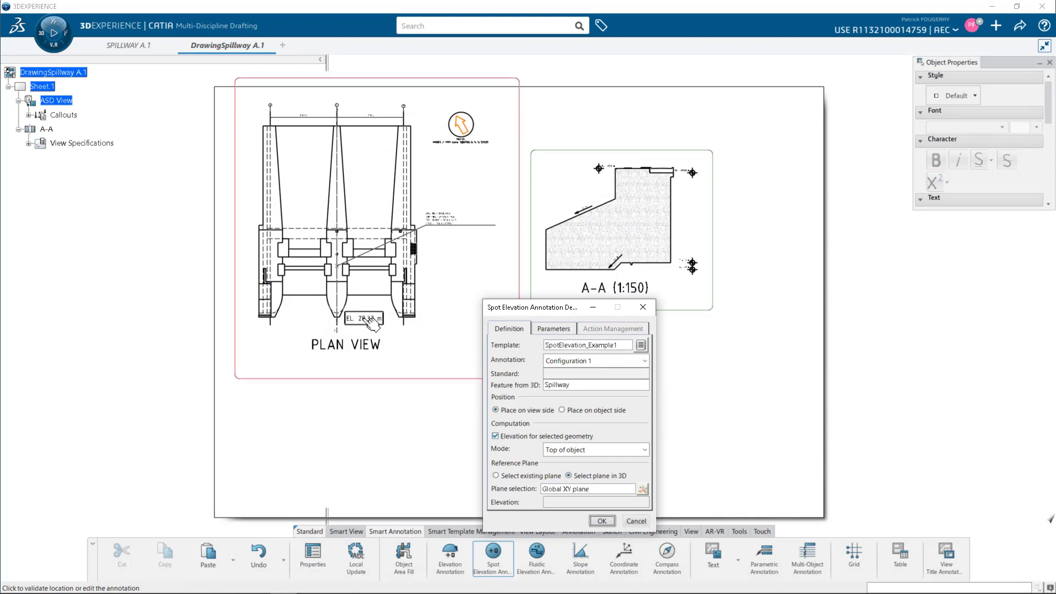
left_click(374, 327)
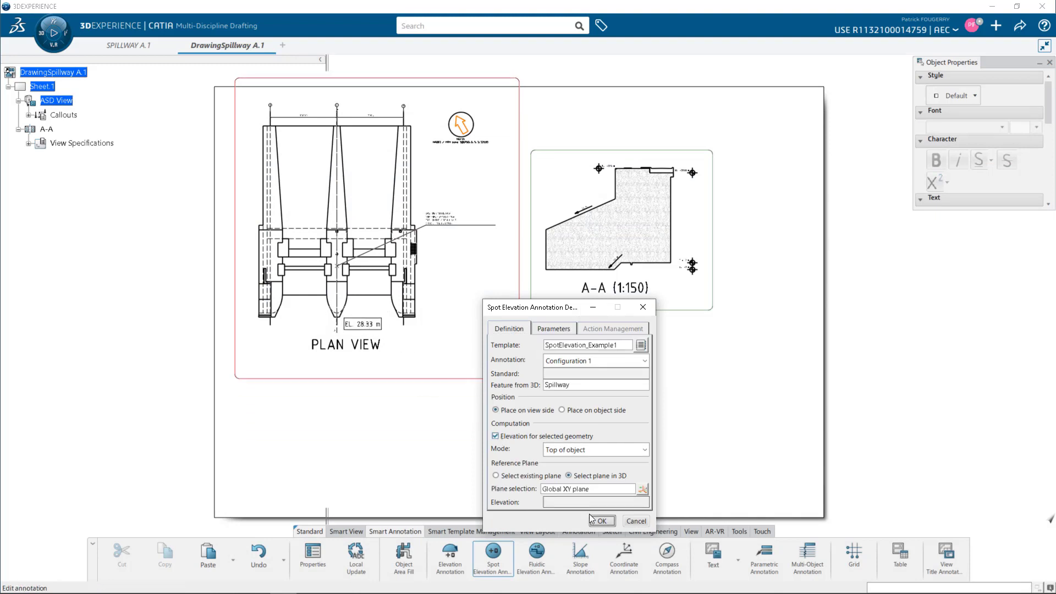
Copy the spot elevation label for pasting near the plan's top
right_click(379, 325)
left_click(414, 413)
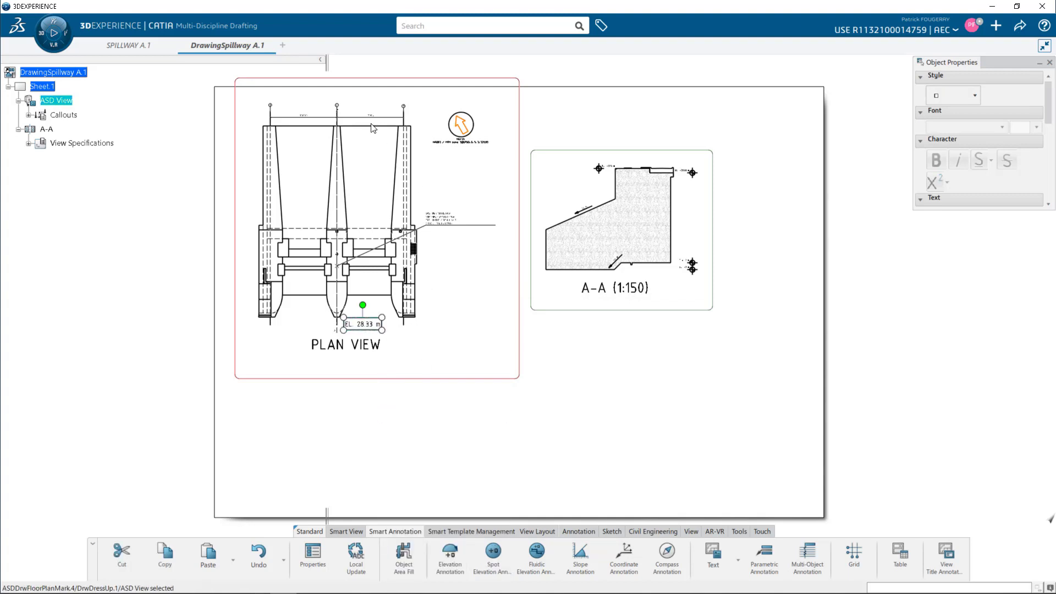
right_click(370, 126)
Paste the elevation label copy and add a frame around the drawing sheet
left_click(406, 230)
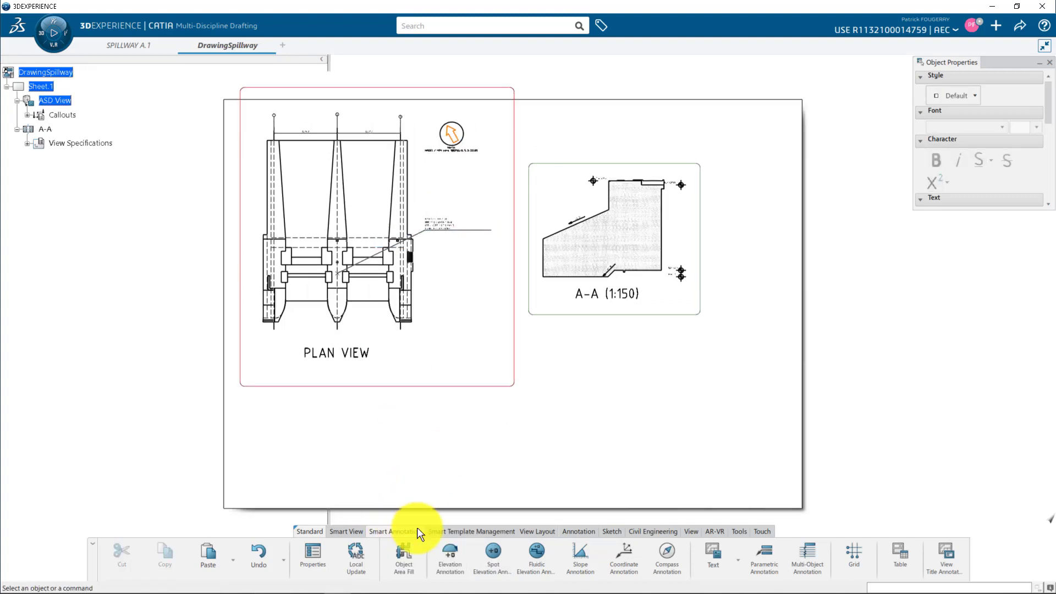
left_click(533, 533)
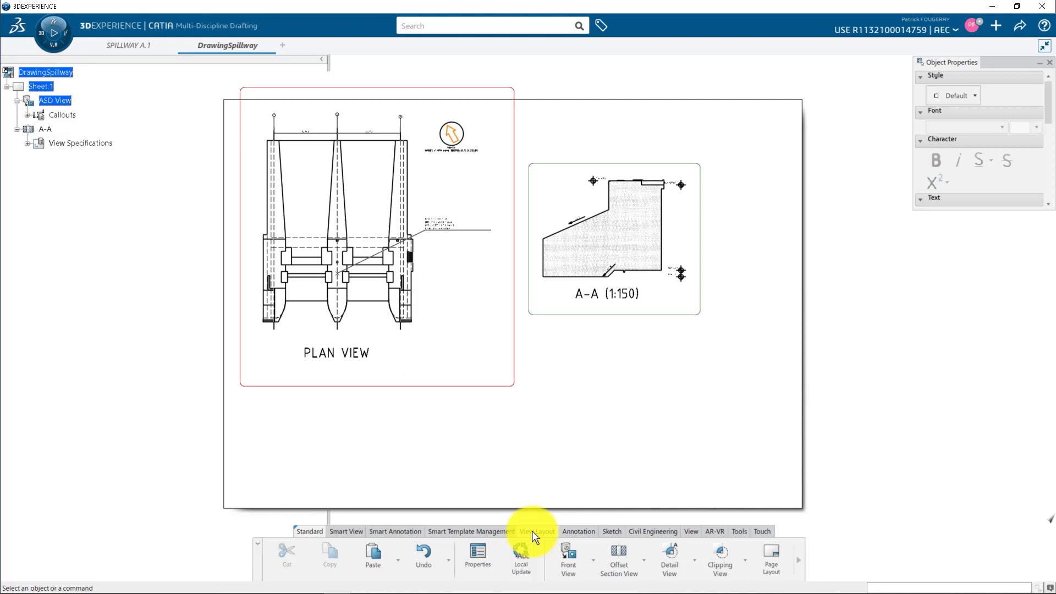
left_click(763, 553)
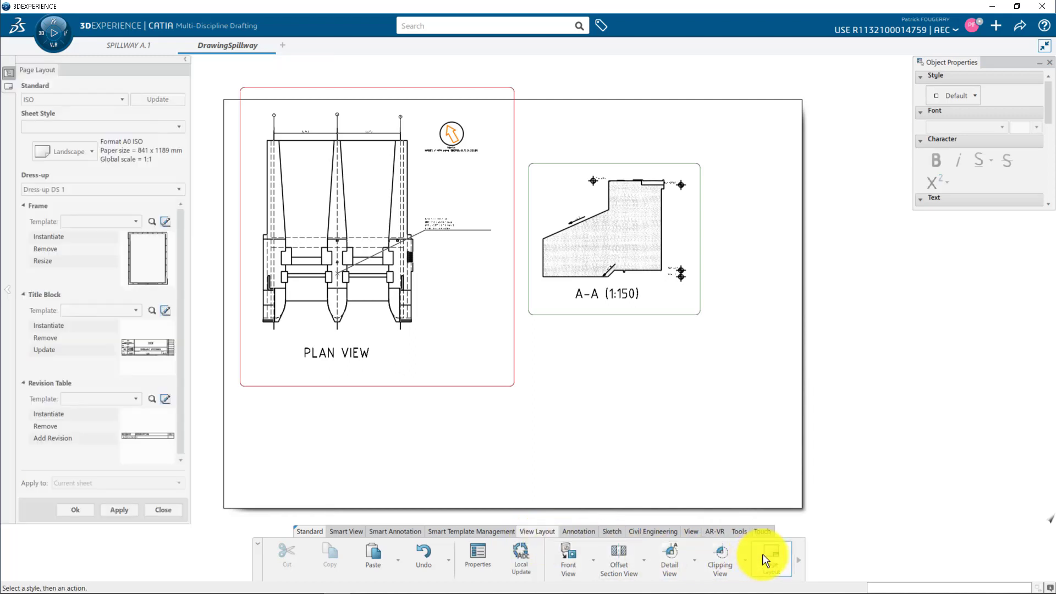
left_click(166, 221)
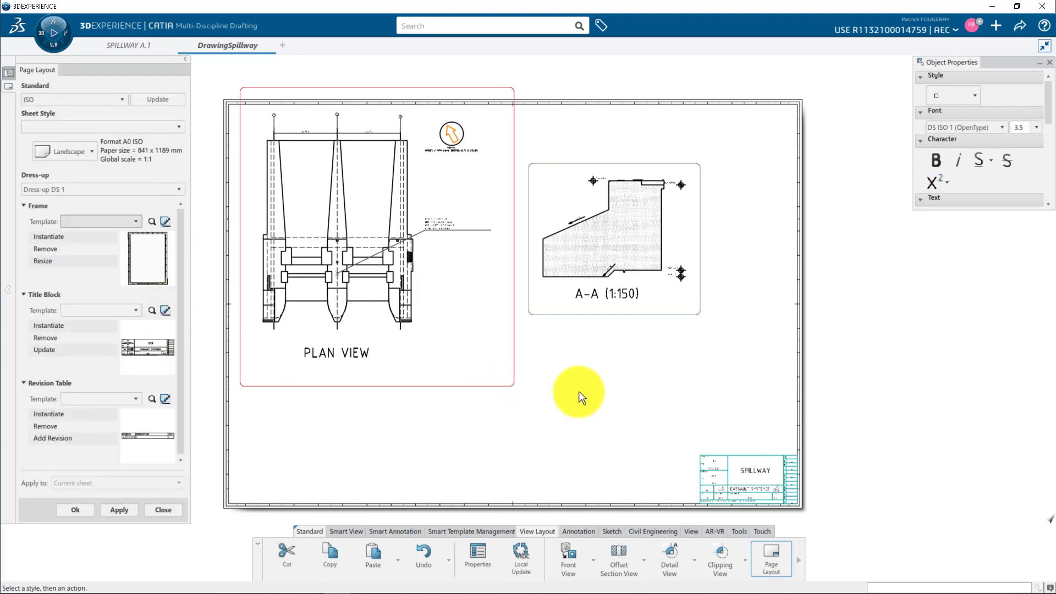
mouse_move(625, 453)
middle_mouse_down()
mouse_move(547, 347)
mouse_move(616, 385)
mouse_move(460, 264)
mouse_move(636, 518)
mouse_move(629, 454)
middle_mouse_up()
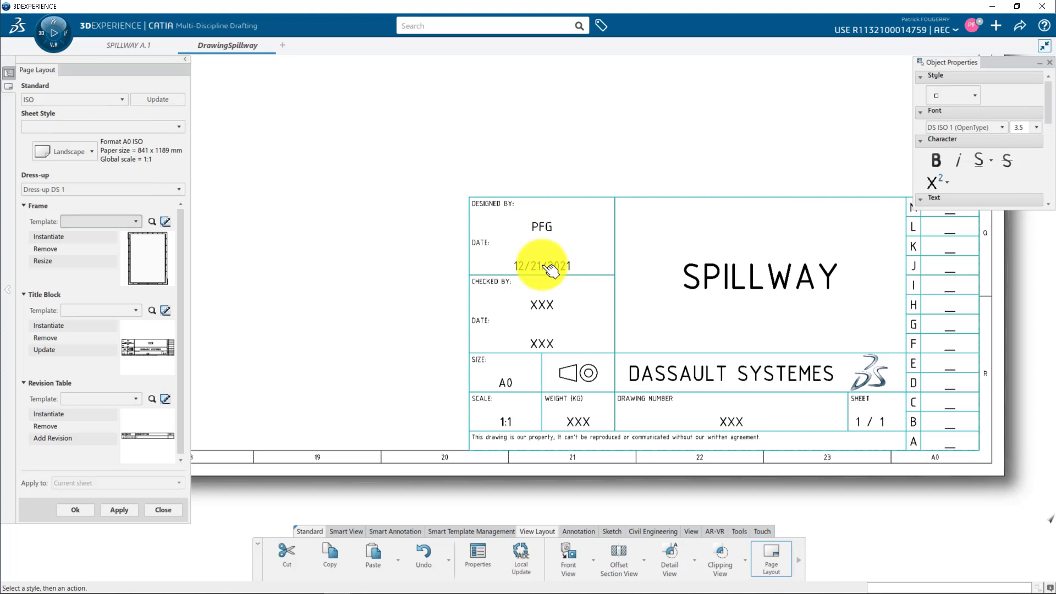
left_click(71, 508)
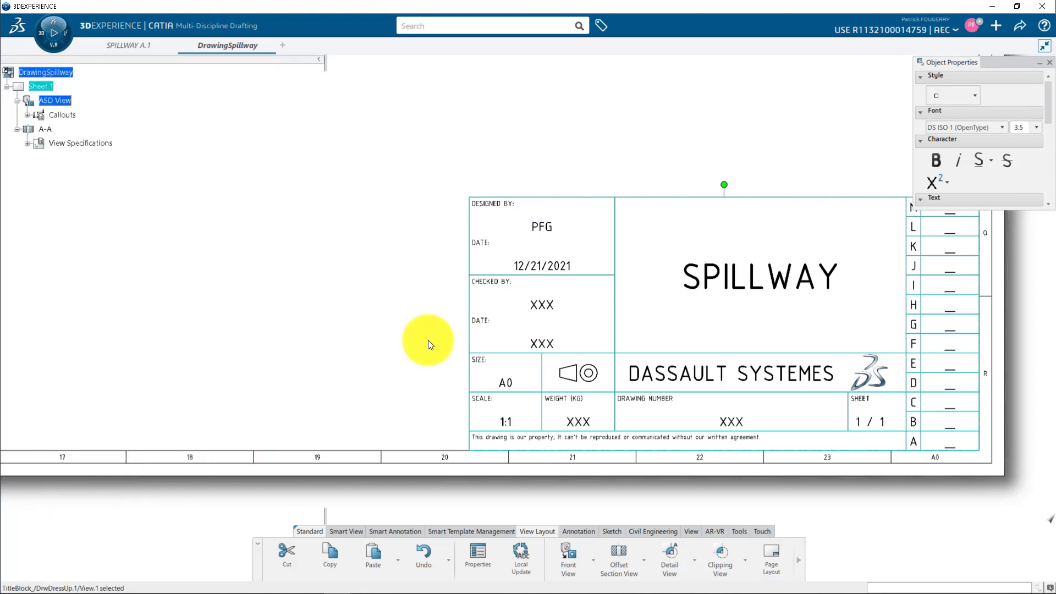
Replace the CHECKED BY placeholder XXX with Myself
double_click(544, 305)
key("BackSpace")
key("BackSpace")
key("BackSpace")
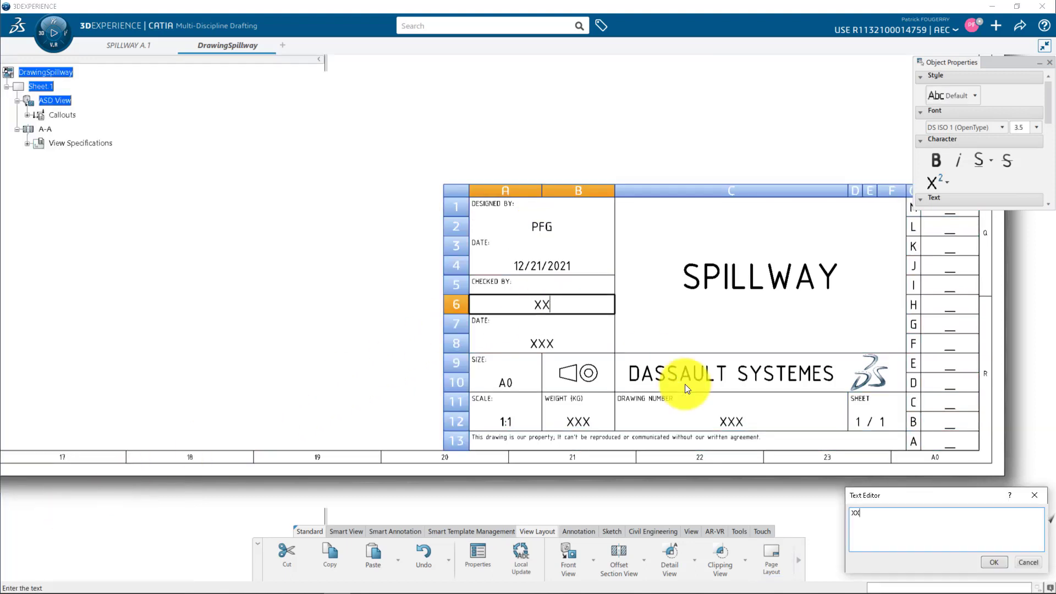
type("Myself")
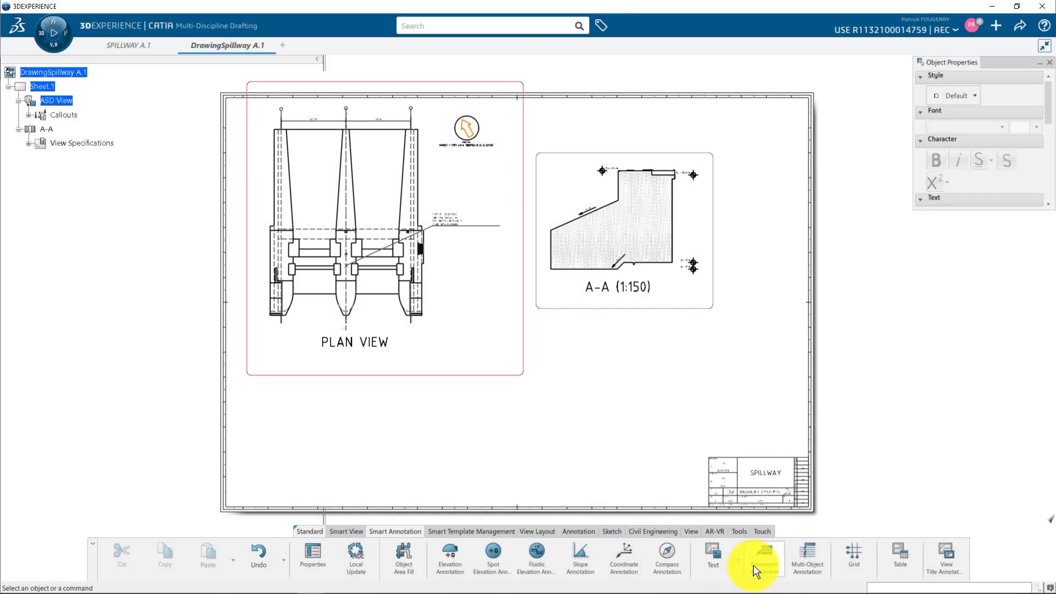
Label the plan view's left vertical line with a Feature Name annotation reading Intersect.3
left_click(754, 566)
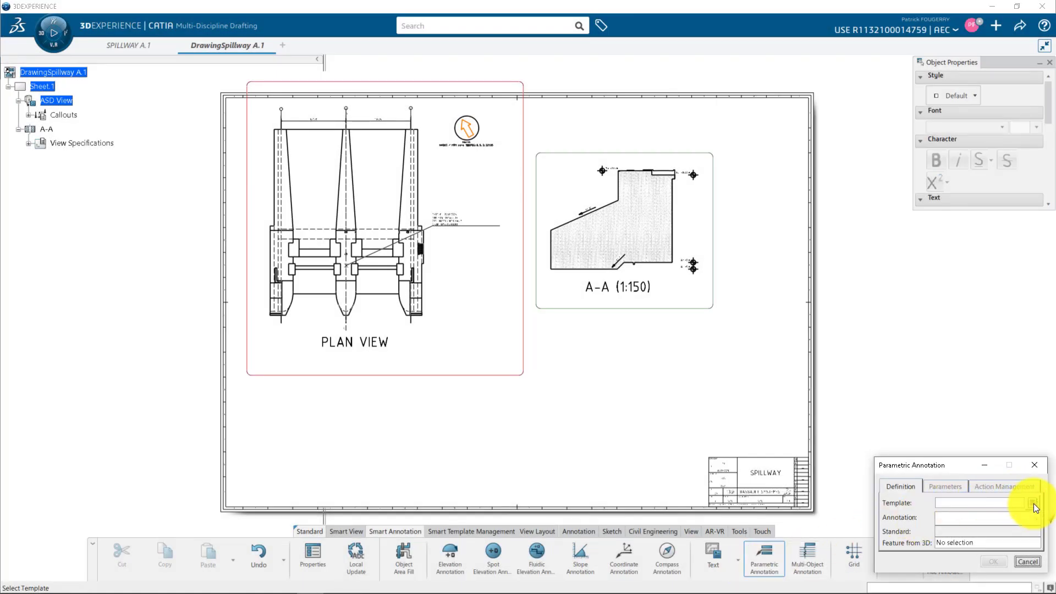
left_click(1034, 503)
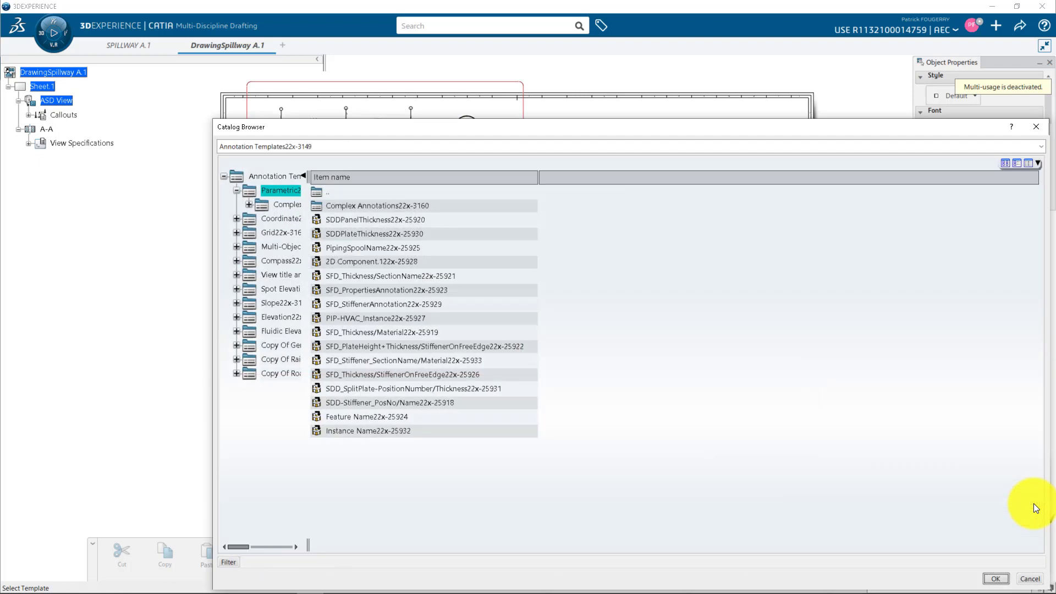
left_click(1006, 164)
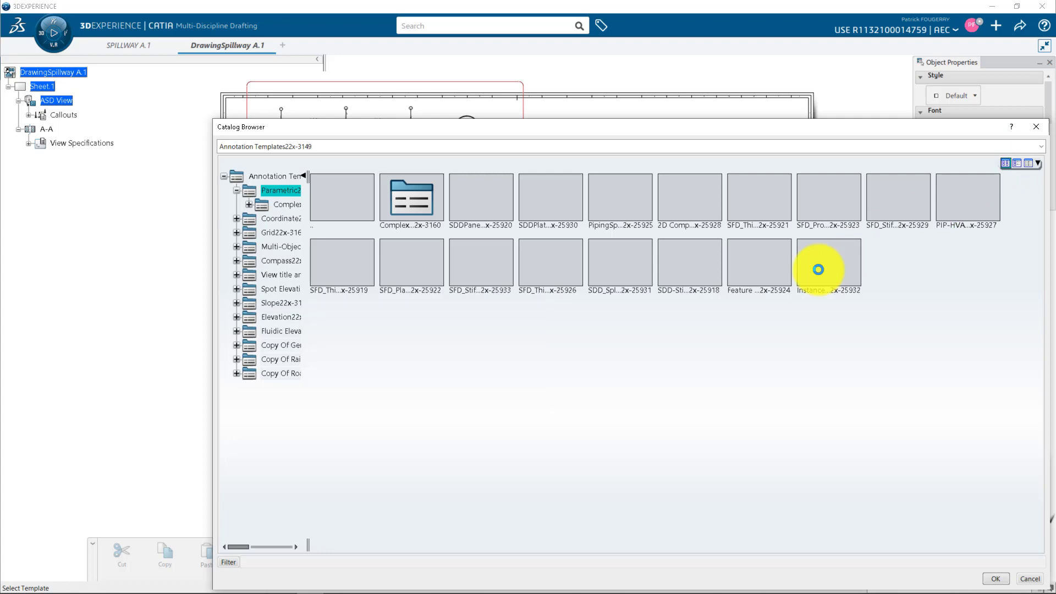
double_click(761, 276)
left_click(283, 320)
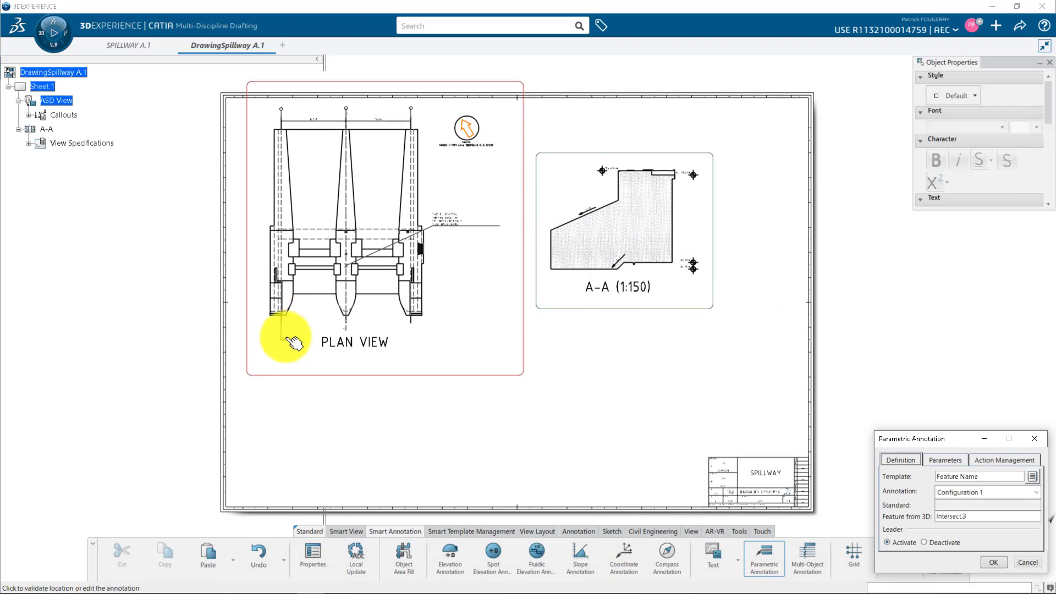
mouse_move(283, 372)
middle_mouse_down()
mouse_move(415, 354)
mouse_move(360, 398)
mouse_move(308, 379)
middle_mouse_up()
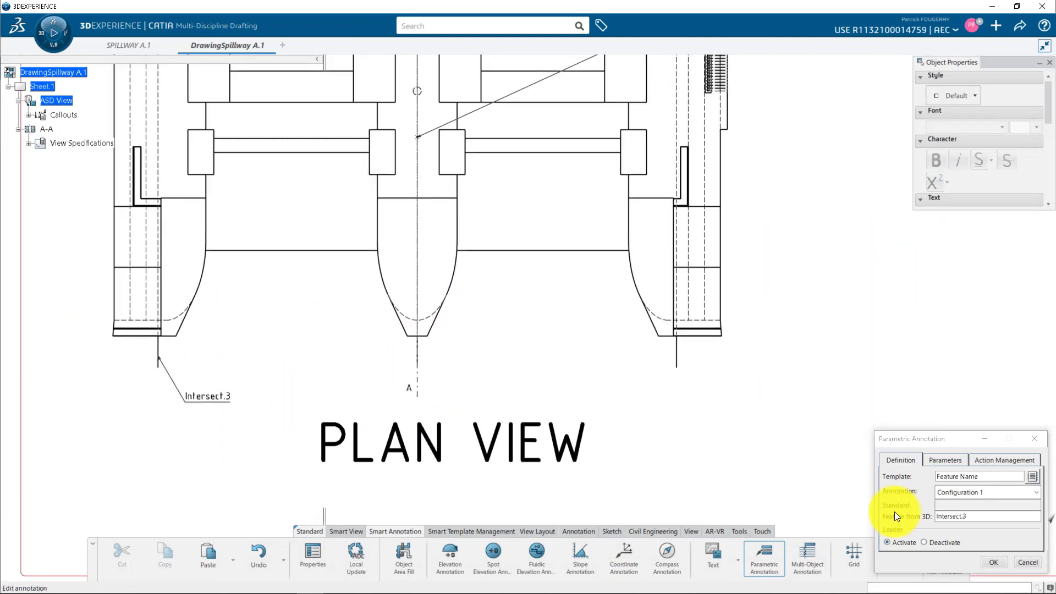
left_click(994, 562)
Copy the label onto the right vertical line so it reads Intersect.2
right_click(205, 396)
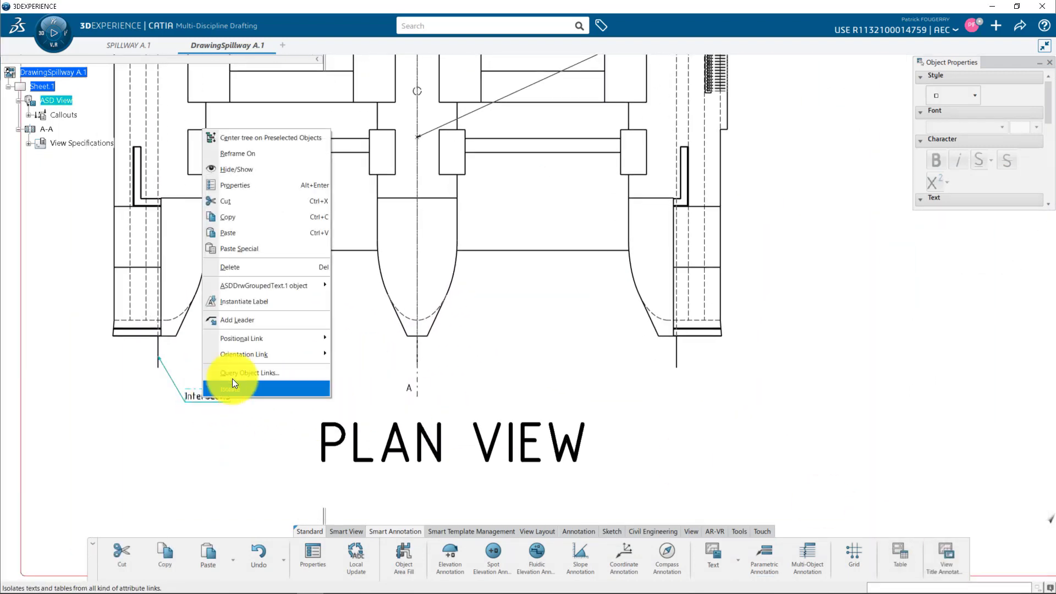
left_click(239, 215)
right_click(678, 357)
left_click(719, 456)
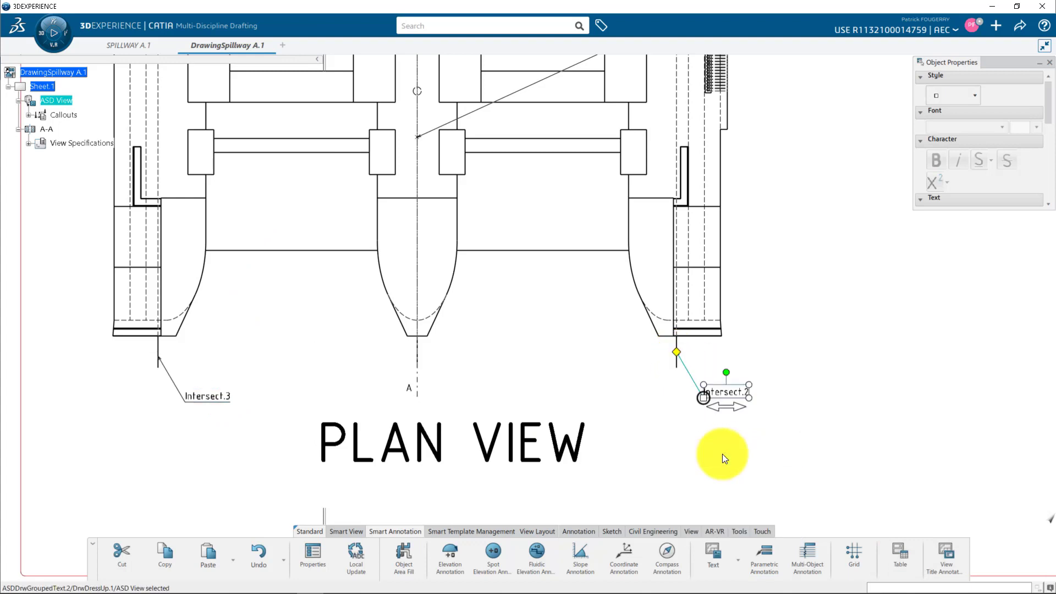
left_click(286, 181)
In SPILLWAY A.1, expand CONCRETE down to the intersections under Multi Output.1
left_click(130, 44)
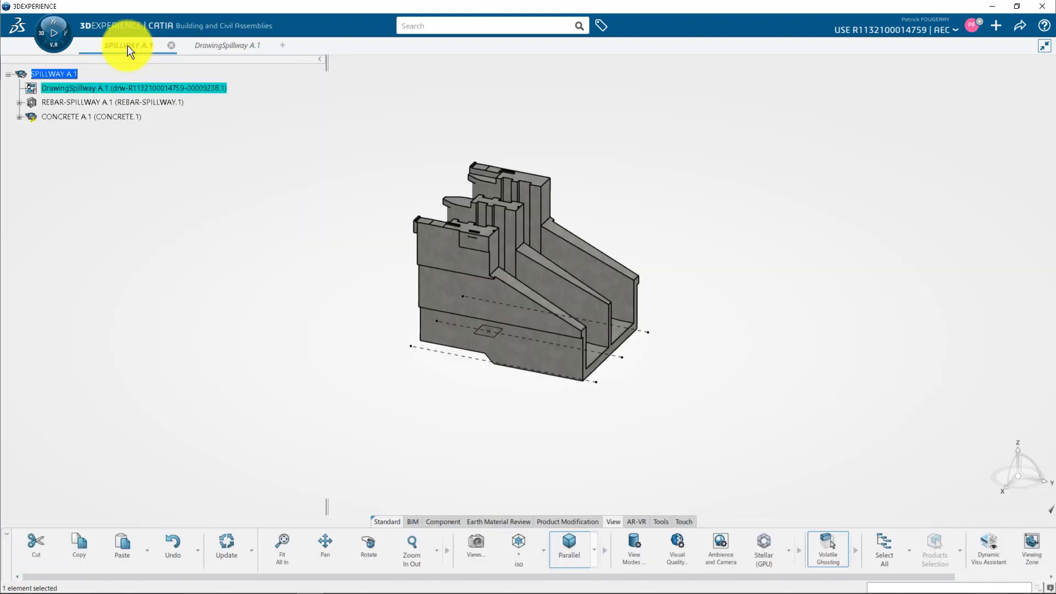
left_click(19, 117)
left_click(29, 131)
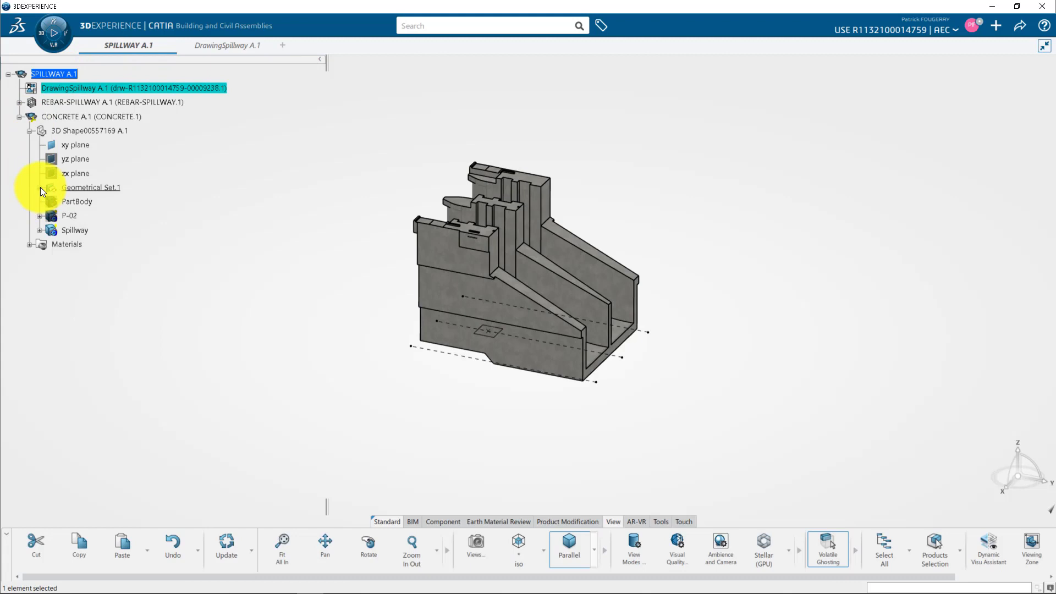
left_click(40, 188)
left_click(464, 357)
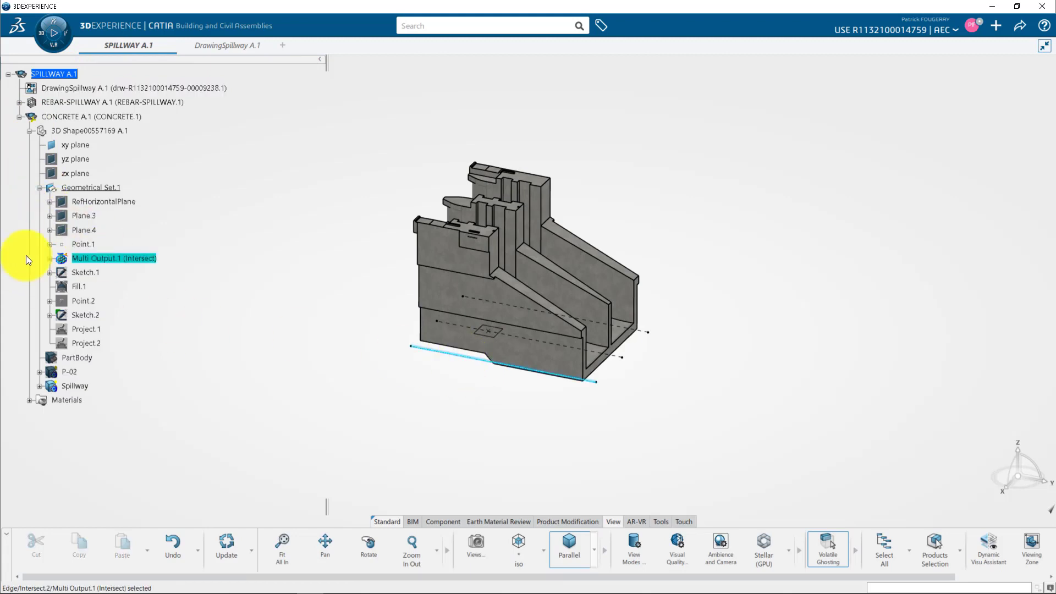
left_click(50, 258)
Rename Intersect.2 to 'Center Line 3' and Intersect.3 to 'Center Line'
right_click(96, 287)
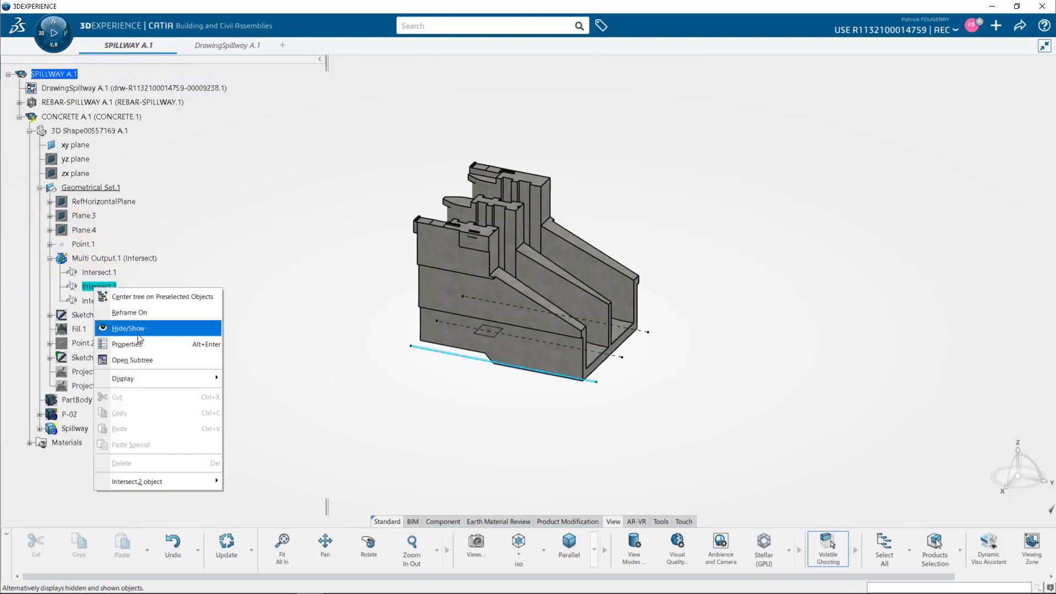
left_click(126, 344)
type("Center Line 3")
key("Return")
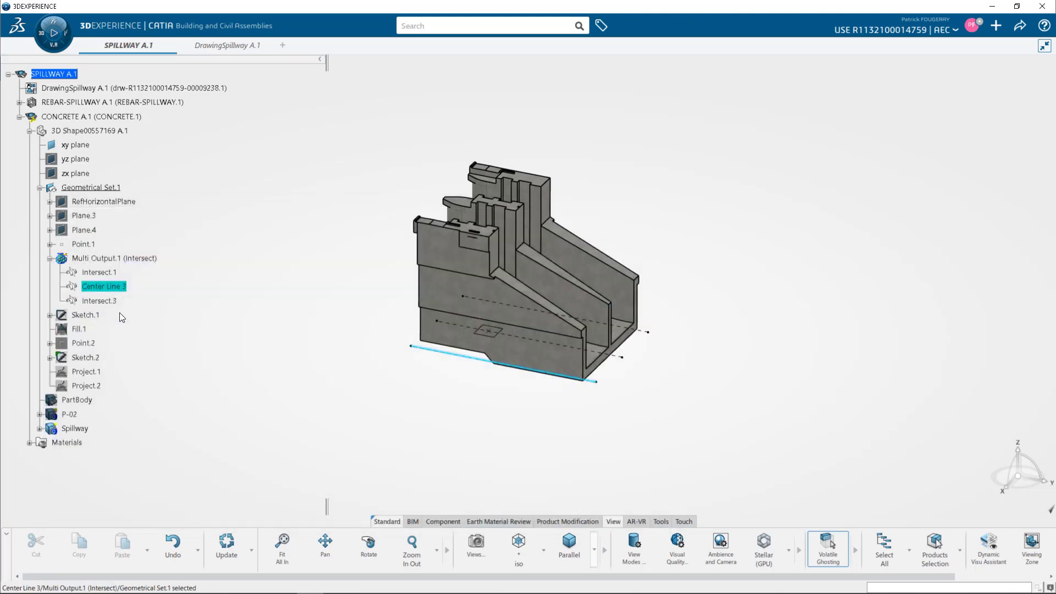
right_click(110, 300)
left_click(164, 354)
type("Center Line")
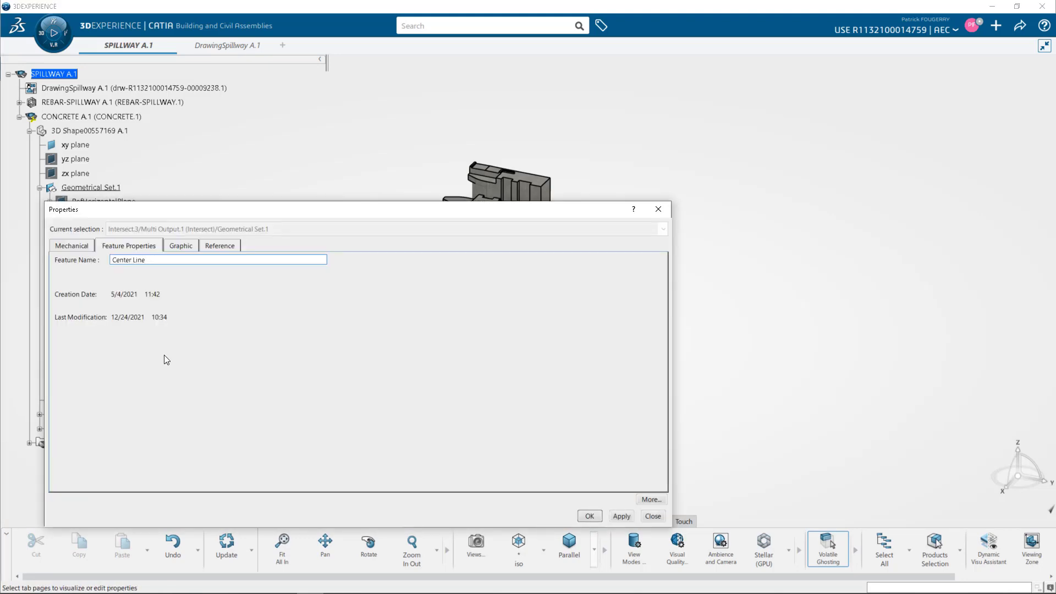
key("Return")
Update the drawing so the plan view labels show the new names
left_click(229, 46)
right_click(71, 75)
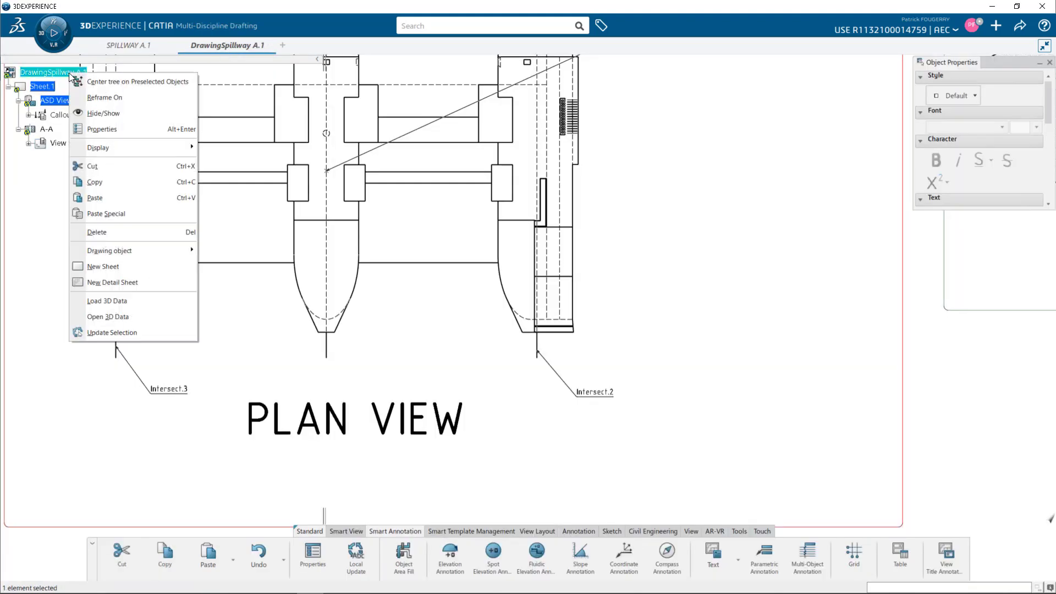
left_click(148, 331)
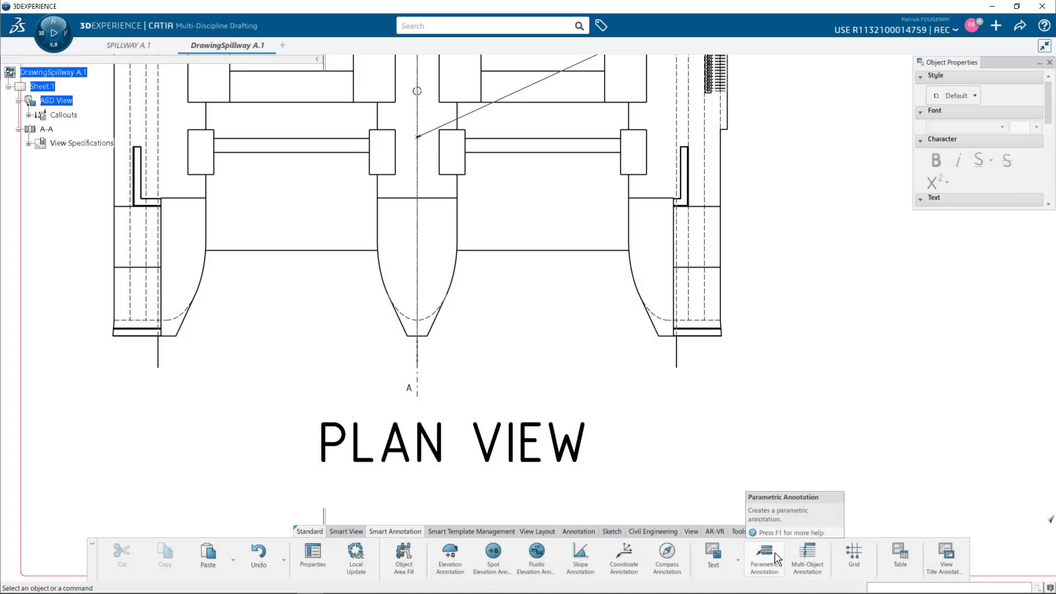
Add a parametric annotation using the Instance Name template to the concrete solid
left_click(776, 559)
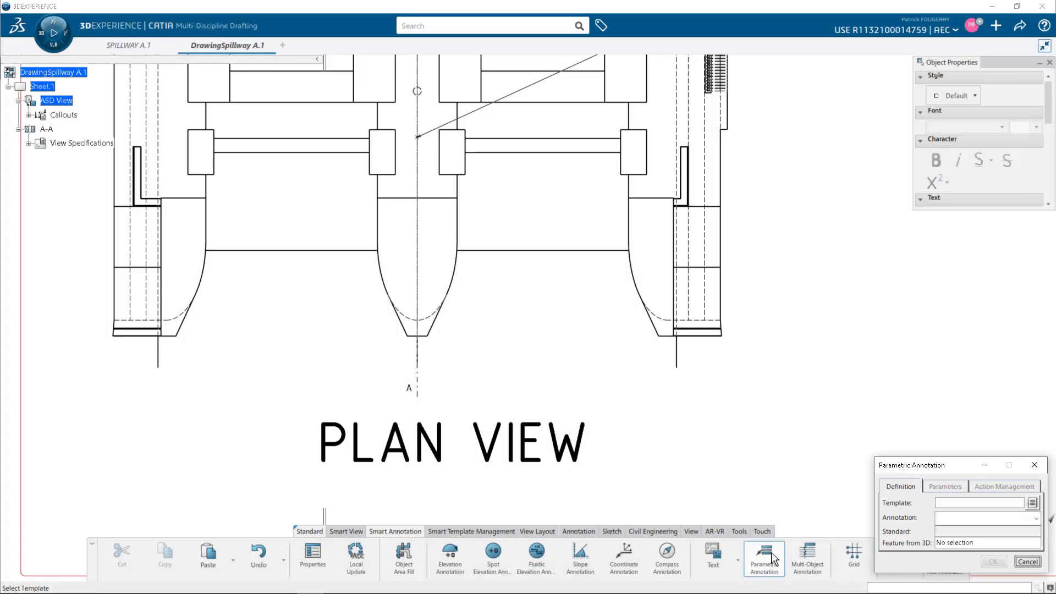
left_click(1033, 503)
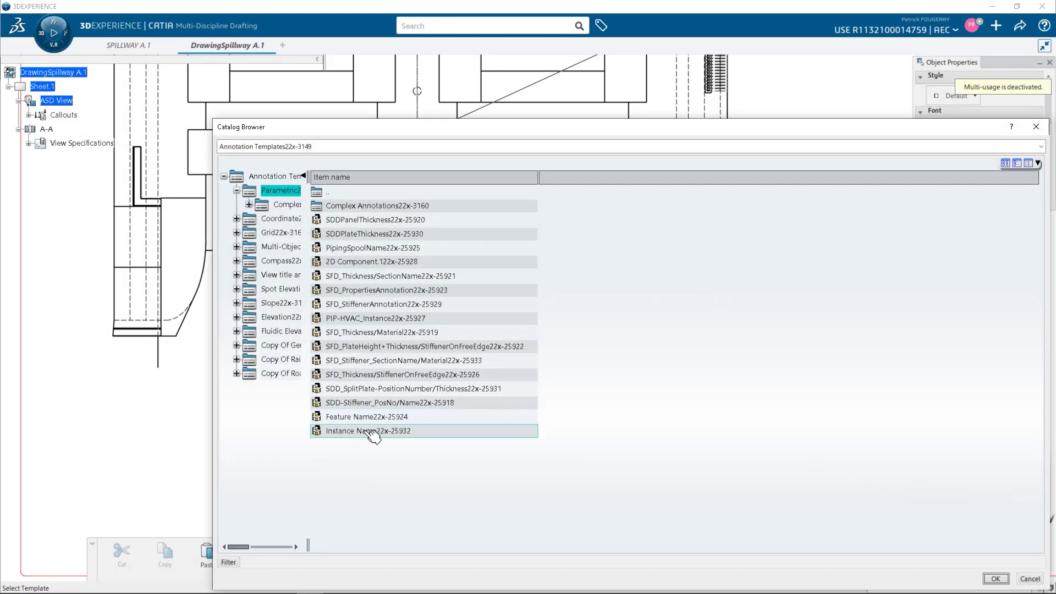
double_click(365, 431)
left_click(426, 334)
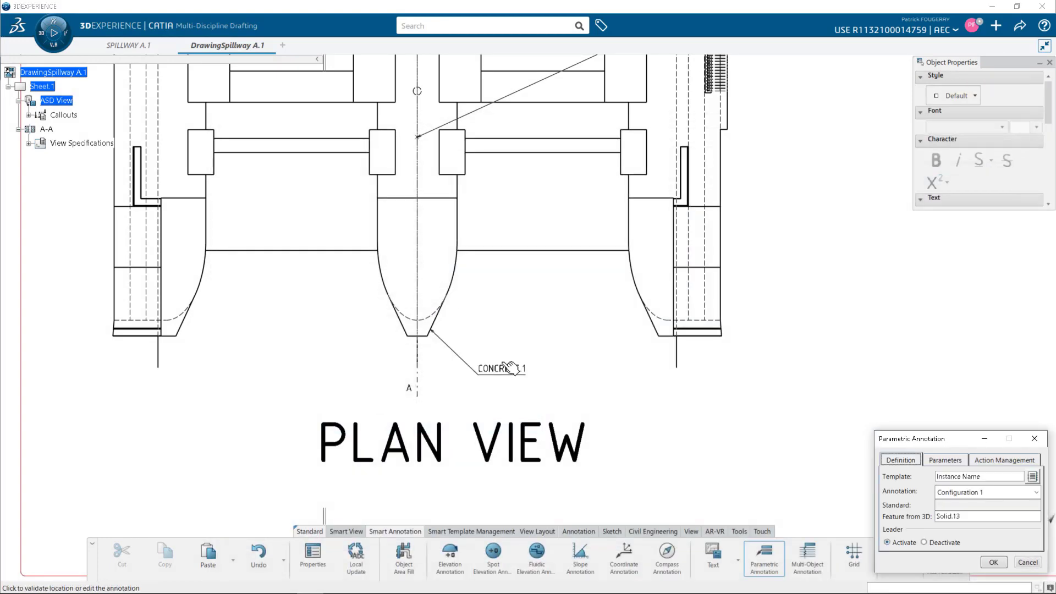
Check the 3D spillway assembly, then delete the CONCRETE.1 callout and zoom out to the sheet
left_click(133, 44)
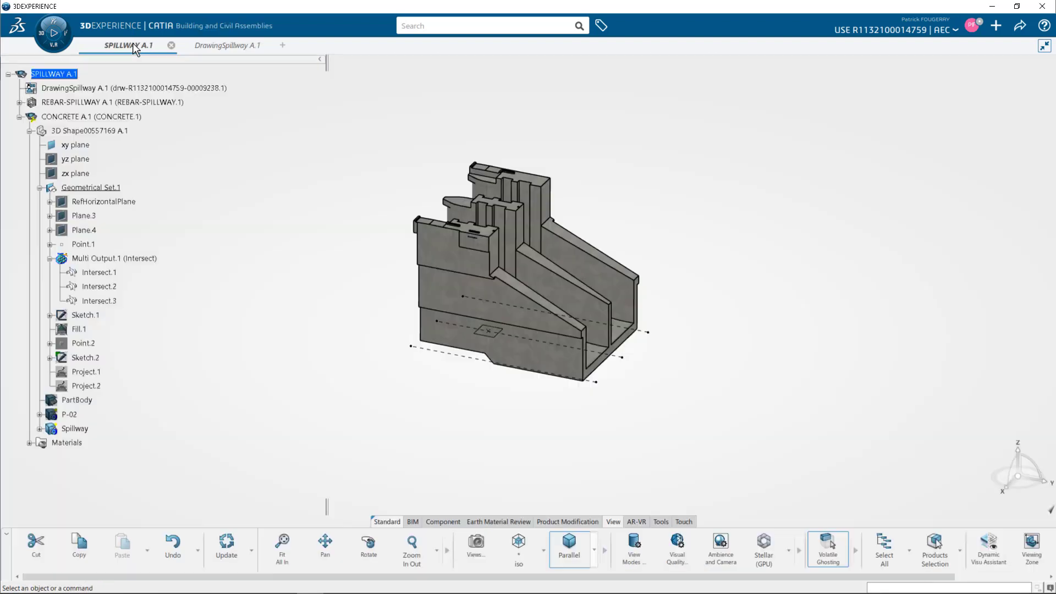
left_click(213, 47)
left_click(507, 369)
key("Delete")
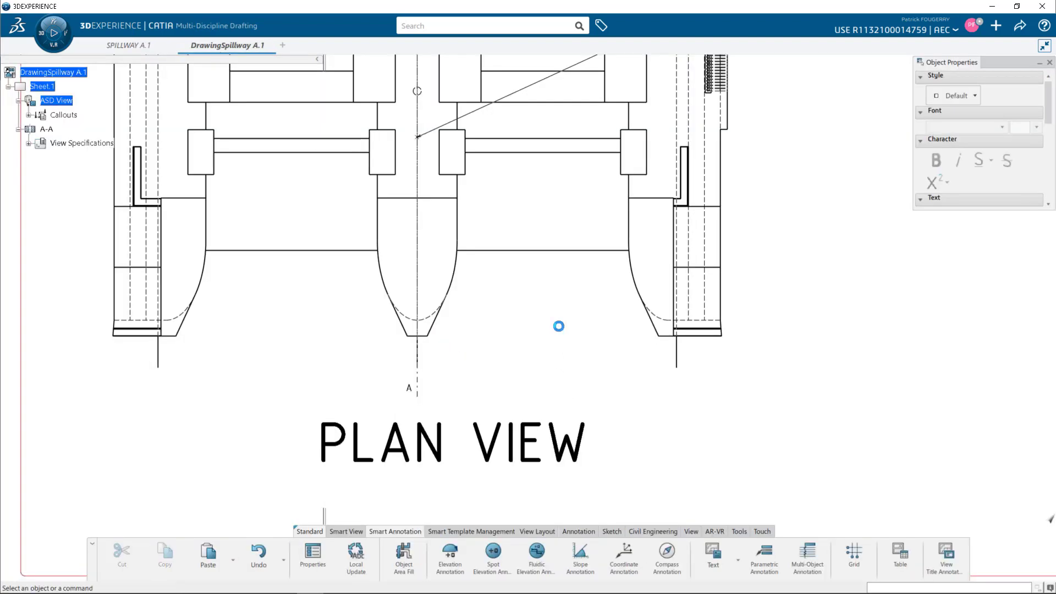
scroll(559, 325, "down", 5)
scroll(536, 407, "down", 5)
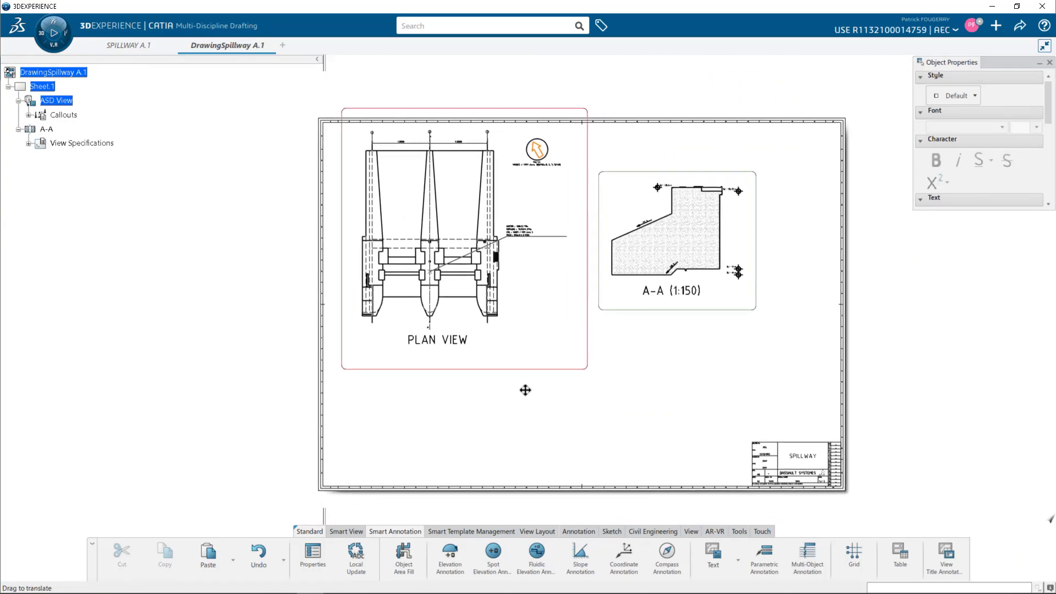